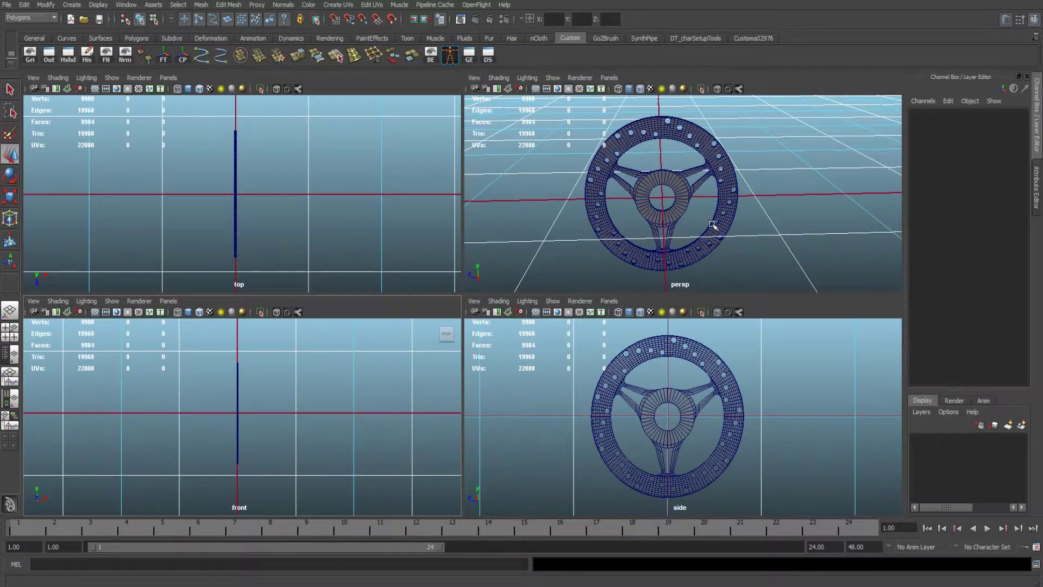
# Step: Create a new polygon cylinder at the origin from the side view
pyautogui.click(762, 387)
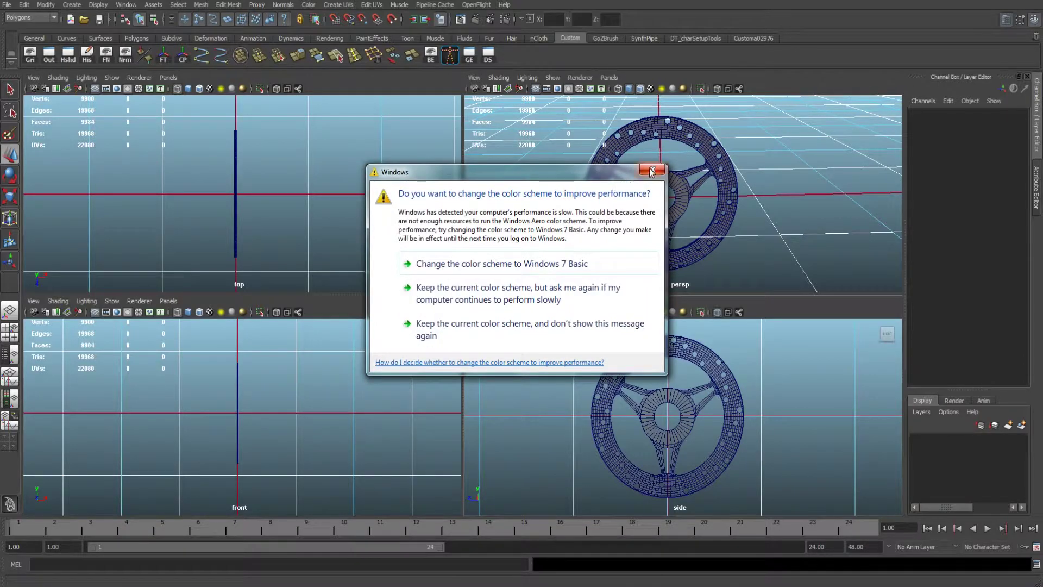
pyautogui.click(652, 171)
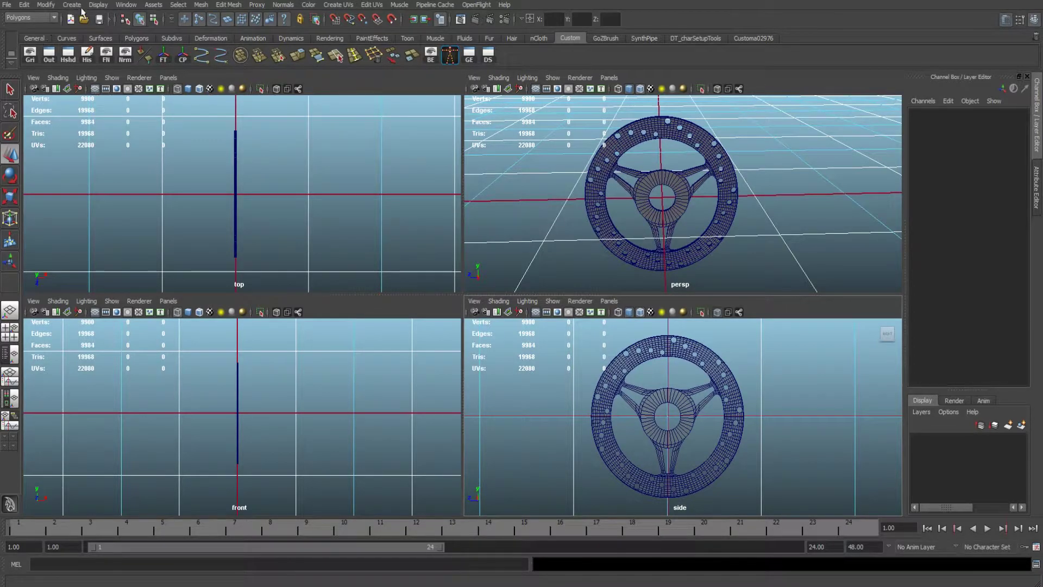
pyautogui.click(71, 5)
pyautogui.moveTo(119, 33)
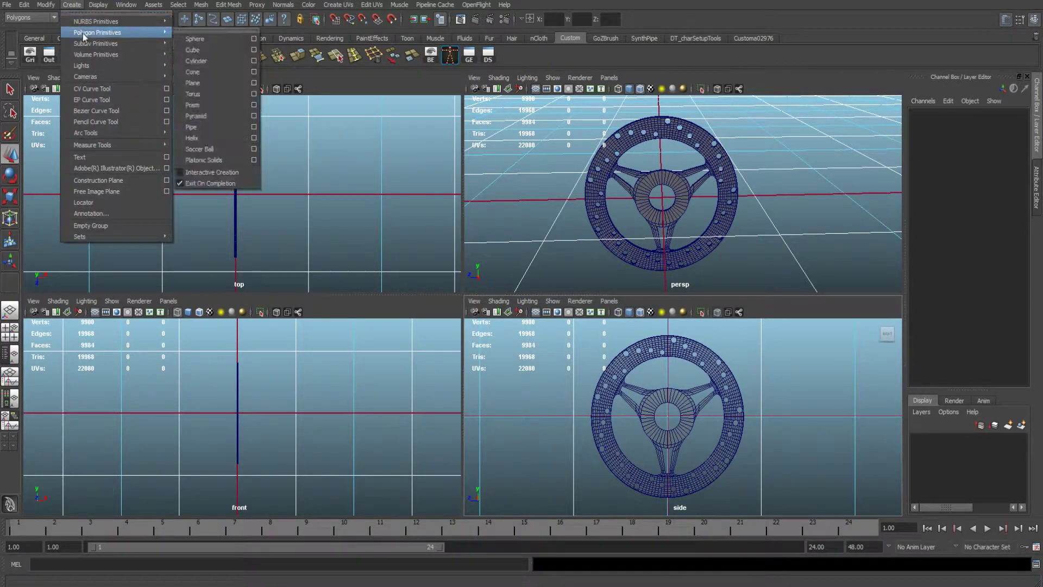
pyautogui.click(210, 60)
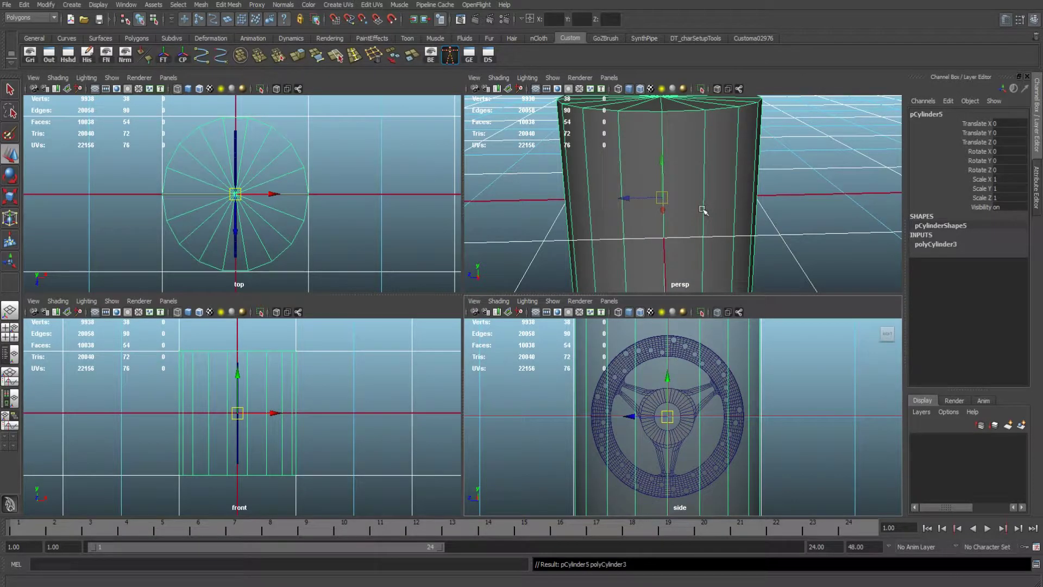
# Step: Rotate the cylinder to 90 degrees on Z so it stands upright
pyautogui.press('e')
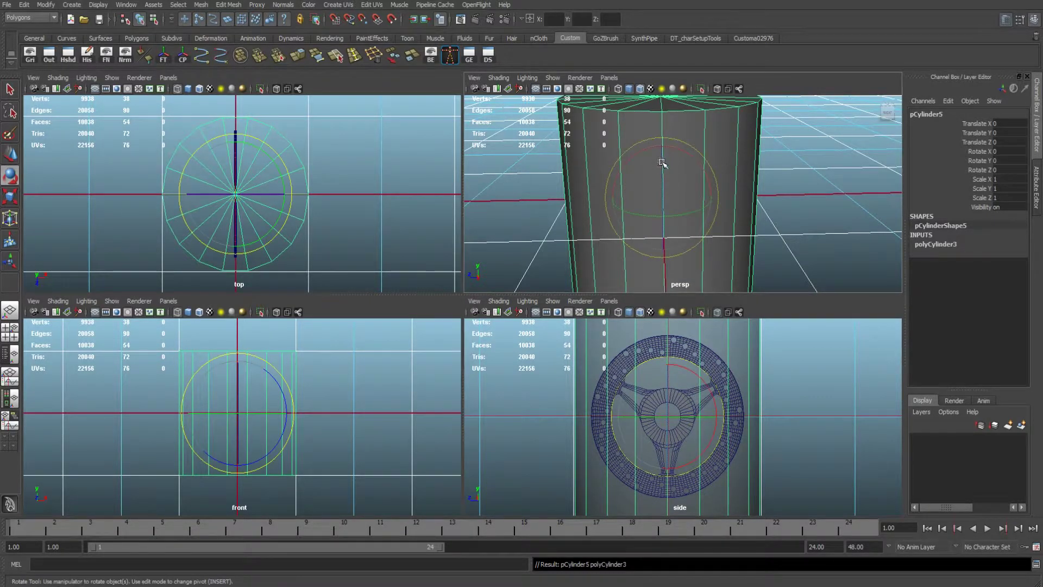
pyautogui.moveTo(663, 161); pyautogui.dragTo(674, 206)
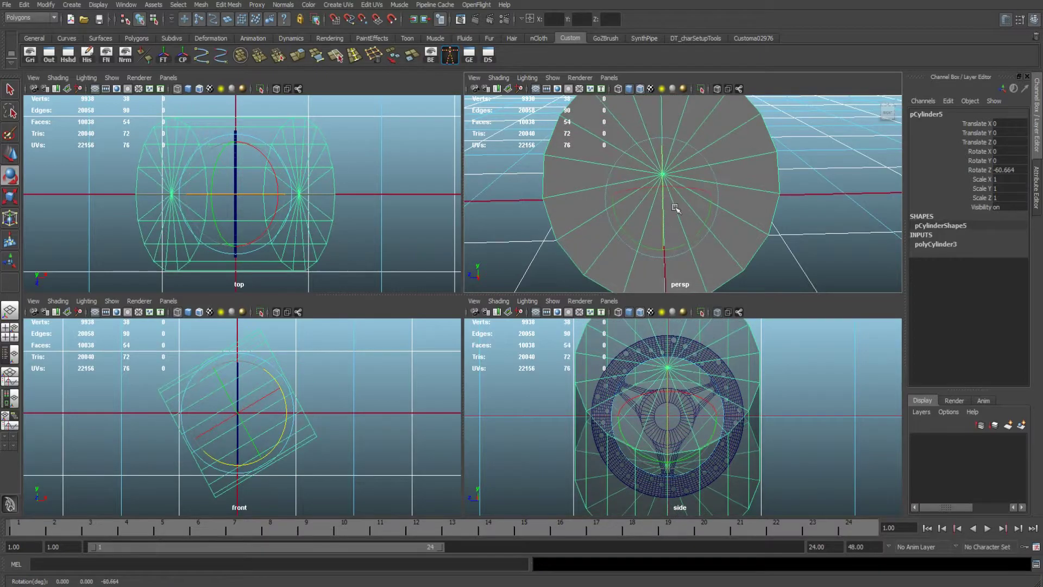
pyautogui.doubleClick(1008, 170)
pyautogui.write('90')
pyautogui.press('Return')
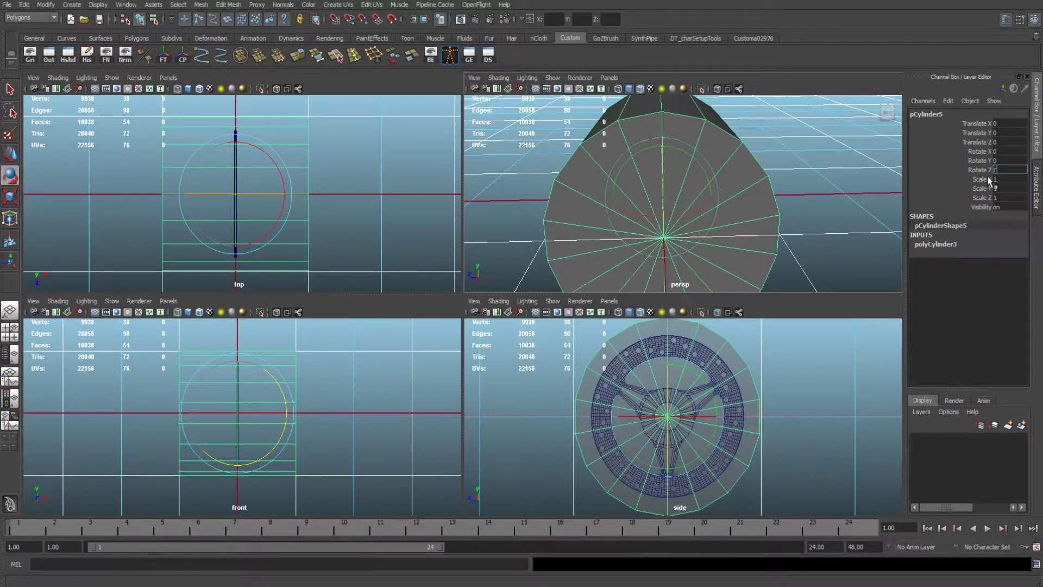
pyautogui.write('90')
pyautogui.press('Return')
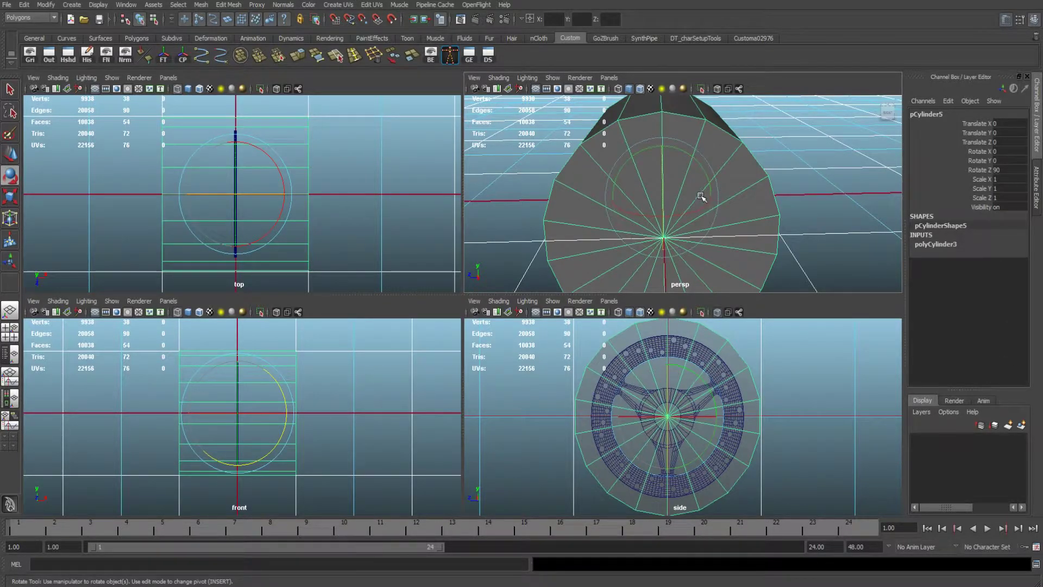
# Step: Scale the cylinder down uniformly to about 0.824
pyautogui.press('r')
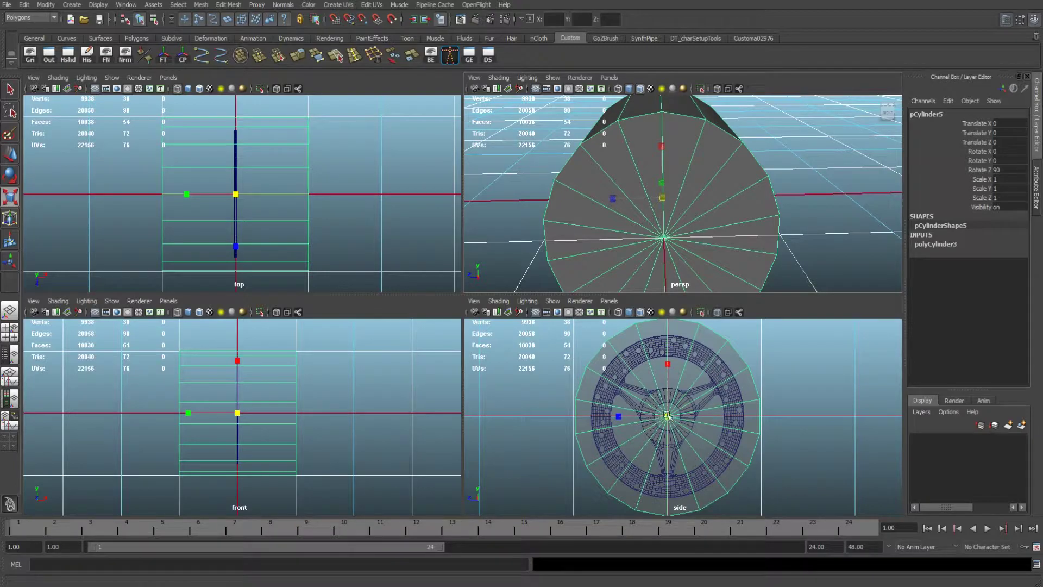
pyautogui.moveTo(668, 416); pyautogui.dragTo(625, 417)
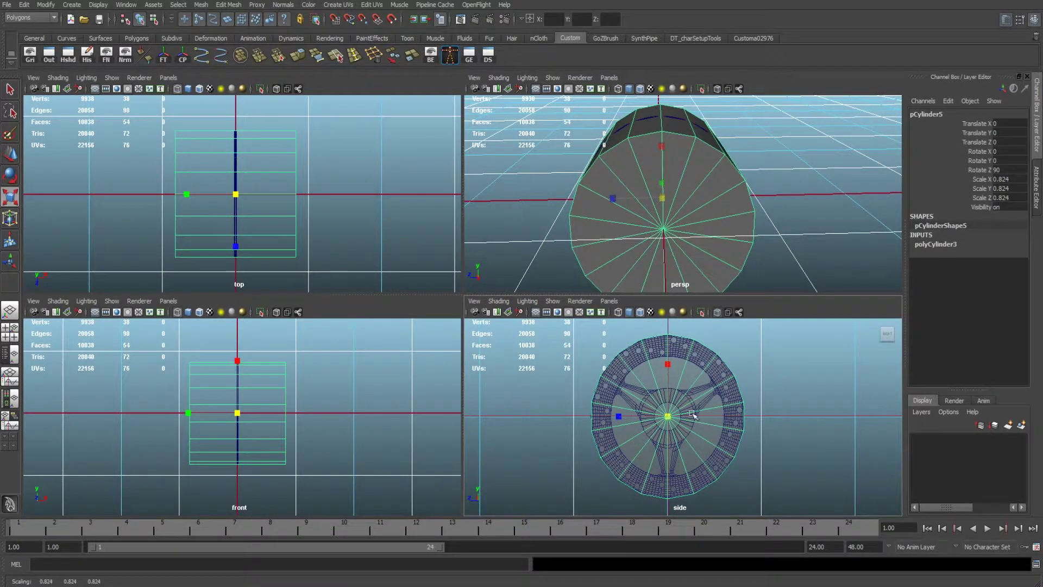
pyautogui.press('space')
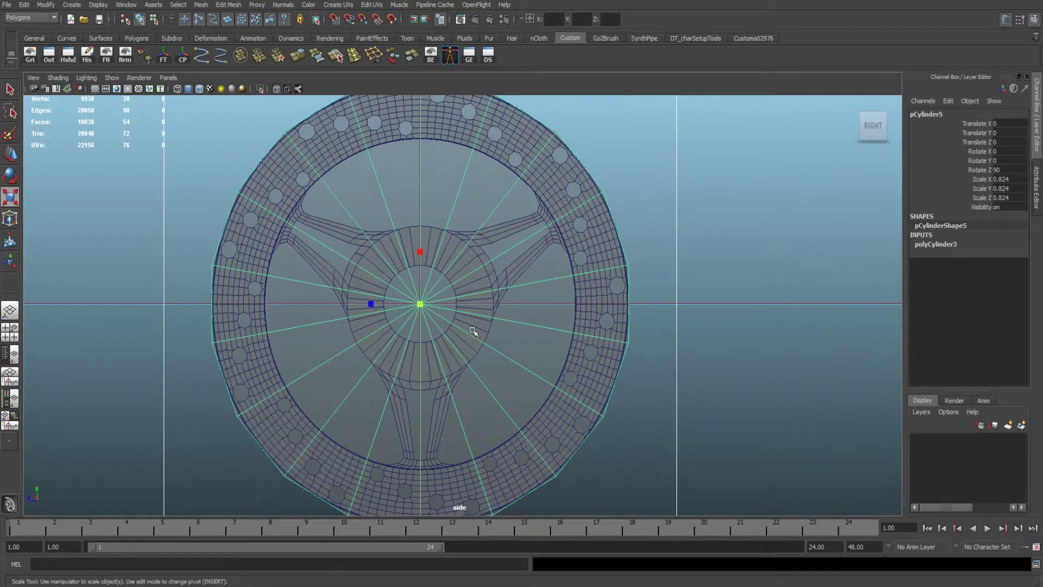
pyautogui.keyDown('alt'); pyautogui.moveTo(473, 331); pyautogui.dragTo(526, 375, button='middle'); pyautogui.keyUp('alt')
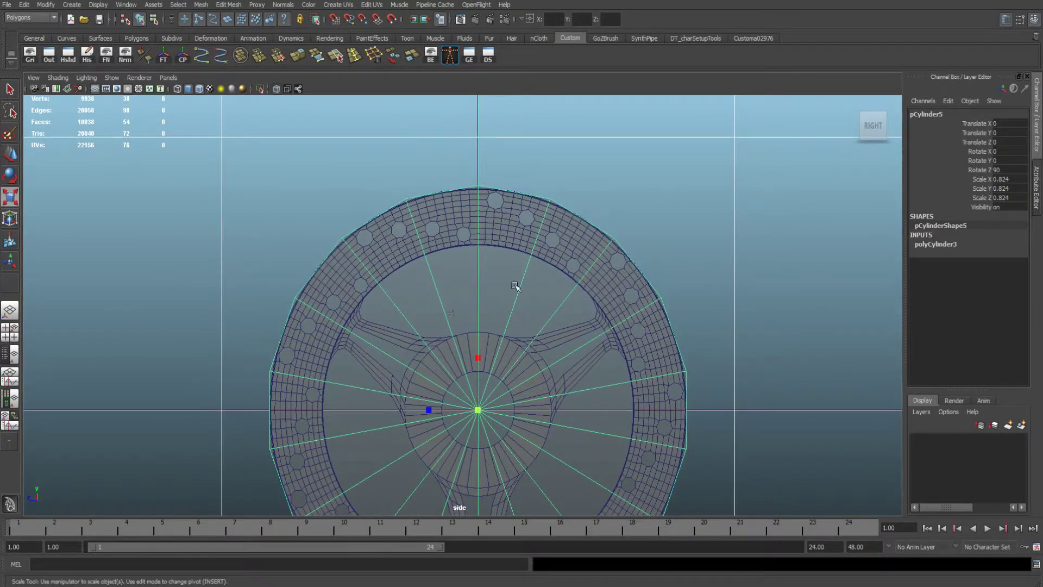
pyautogui.press('space')
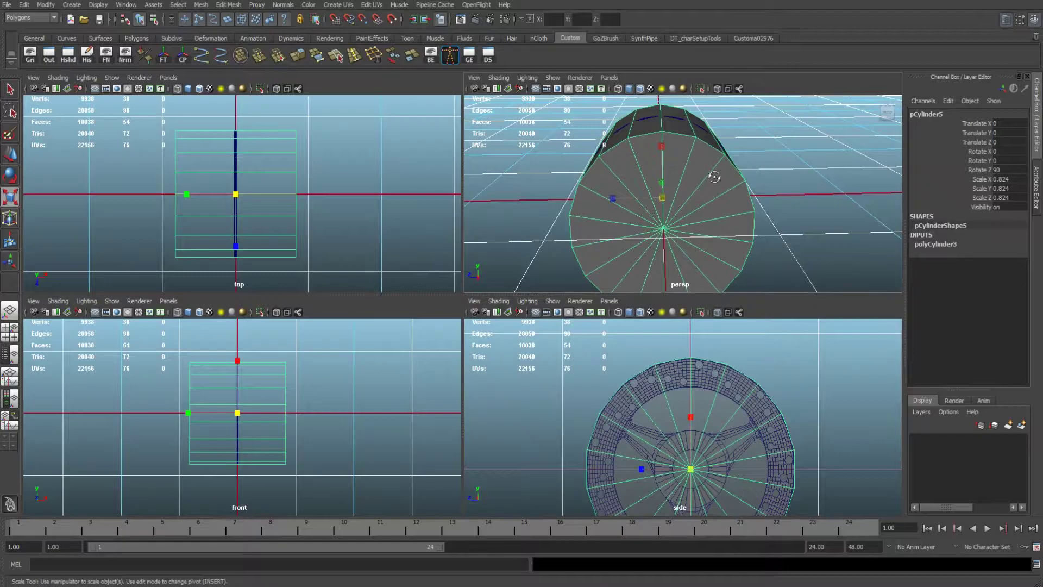
# Step: Flatten the cylinder along Y to a 0.099 thin disc behind the wheel
pyautogui.keyDown('alt'); pyautogui.moveTo(715, 177); pyautogui.dragTo(668, 178); pyautogui.keyUp('alt')
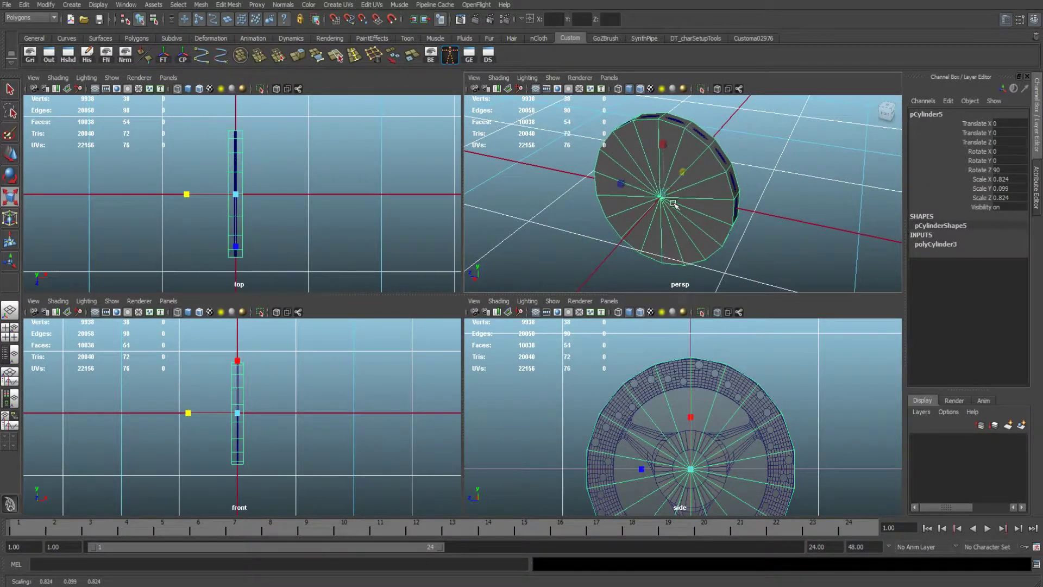
pyautogui.press('space')
pyautogui.scroll(2, 443, 298)
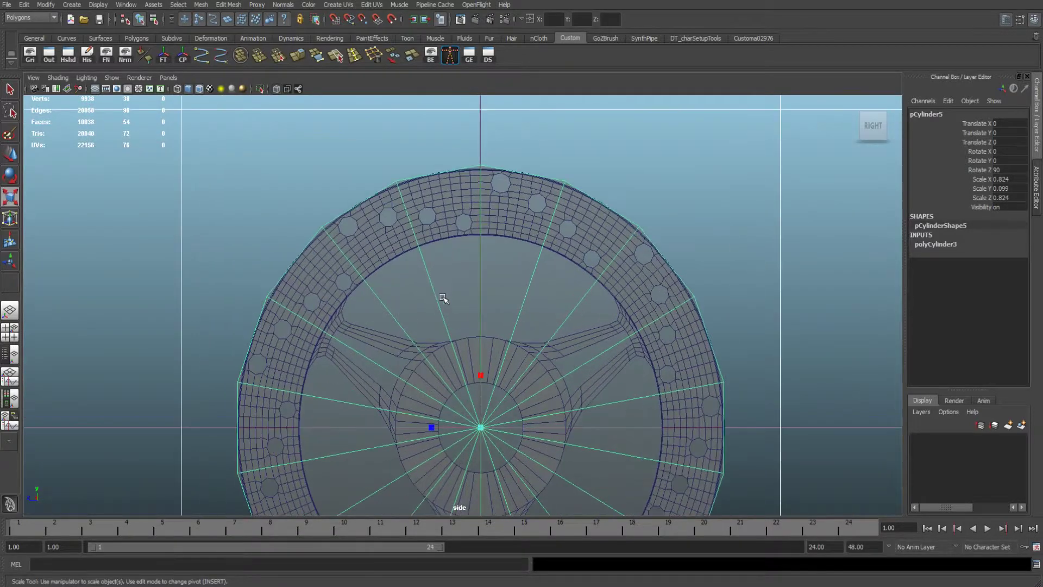
pyautogui.moveTo(443, 299)
pyautogui.keyDown('alt'); pyautogui.mouseDown(button='middle')
pyautogui.moveTo(452, 285)
pyautogui.moveTo(448, 304)
pyautogui.mouseUp(button='middle'); pyautogui.keyUp('alt')
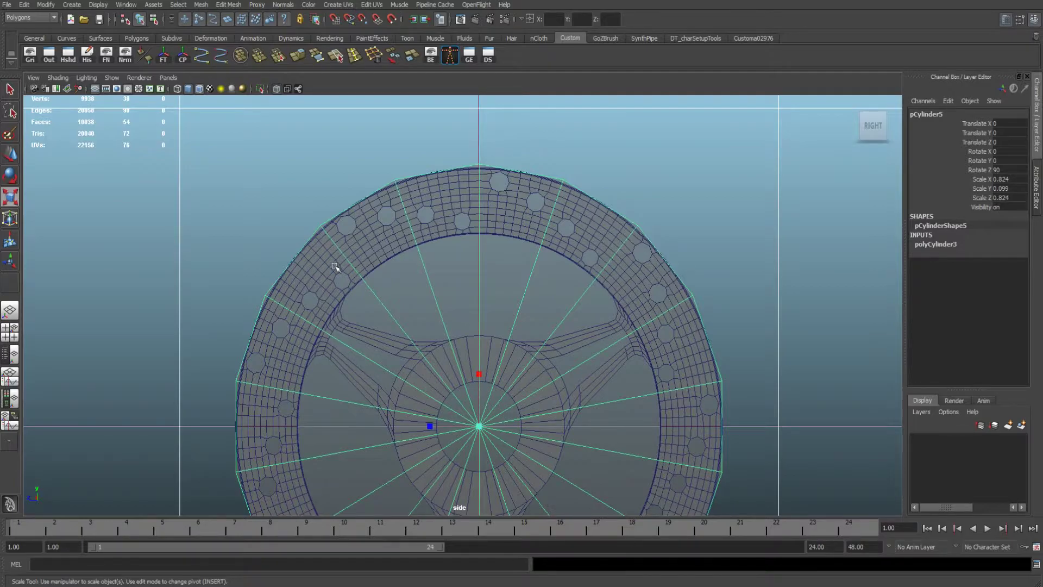
pyautogui.scroll(-5, 573, 286)
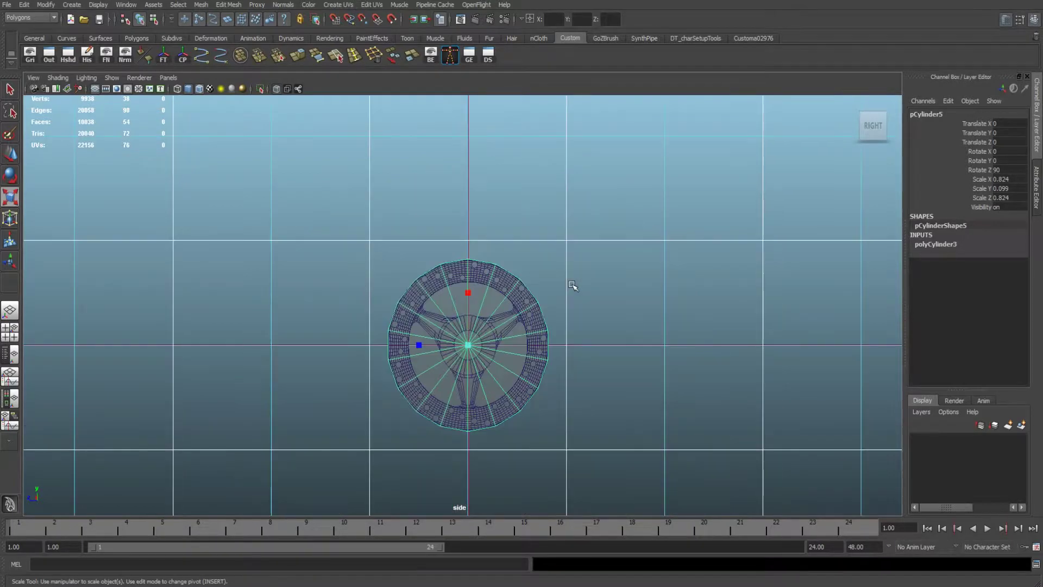
pyautogui.scroll(4, 559, 294)
pyautogui.scroll(1, 557, 237)
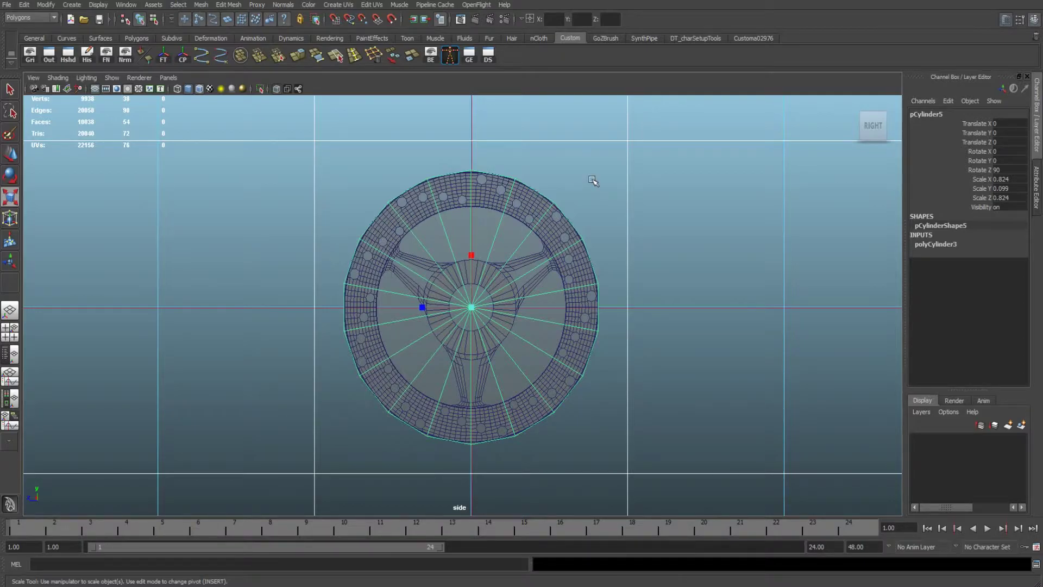
pyautogui.scroll(3, 534, 223)
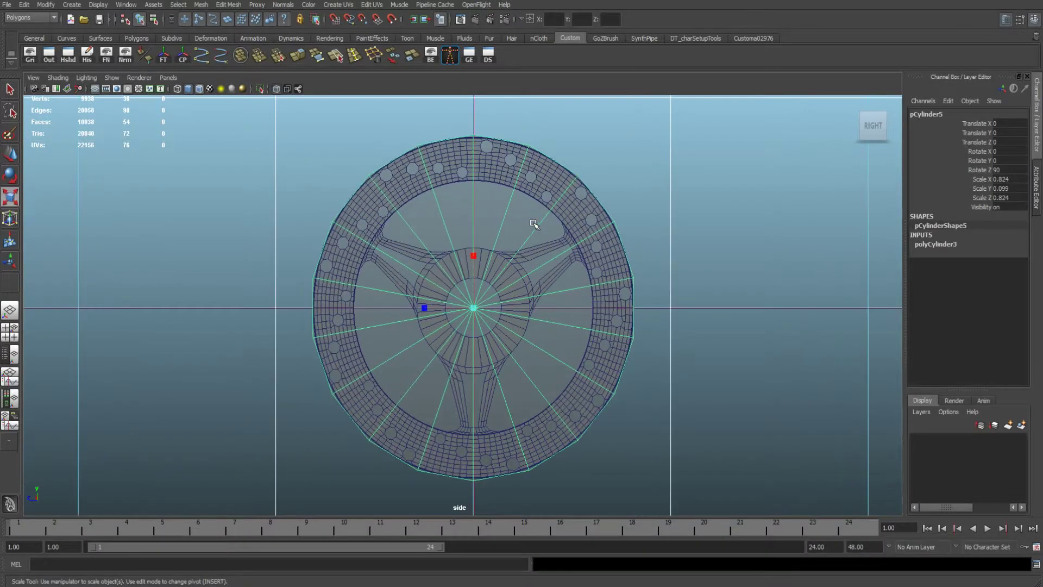
pyautogui.keyDown('alt'); pyautogui.moveTo(534, 223); pyautogui.dragTo(510, 302, button='middle'); pyautogui.keyUp('alt')
pyautogui.scroll(5, 510, 302)
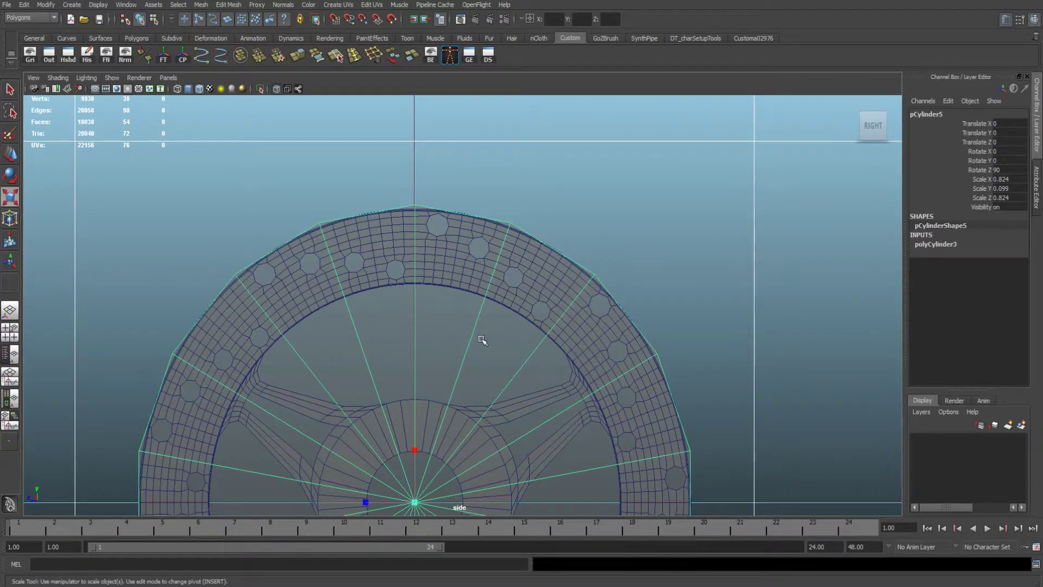
# Step: Set the cylinder's Subdivisions Axis to 144 in polyCylinder3
pyautogui.click(949, 246)
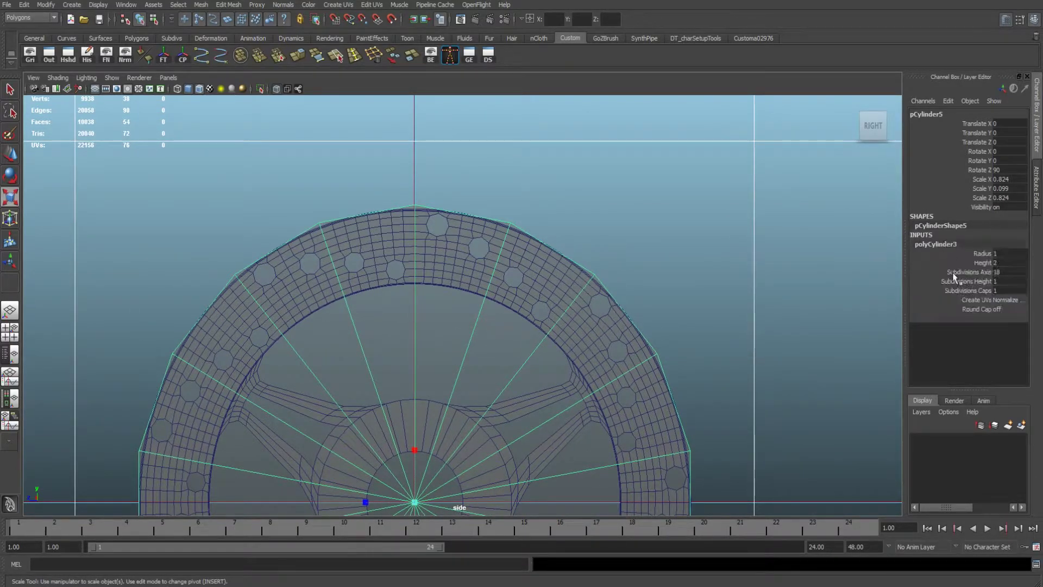
pyautogui.click(1000, 271)
pyautogui.write('144')
pyautogui.press('Return')
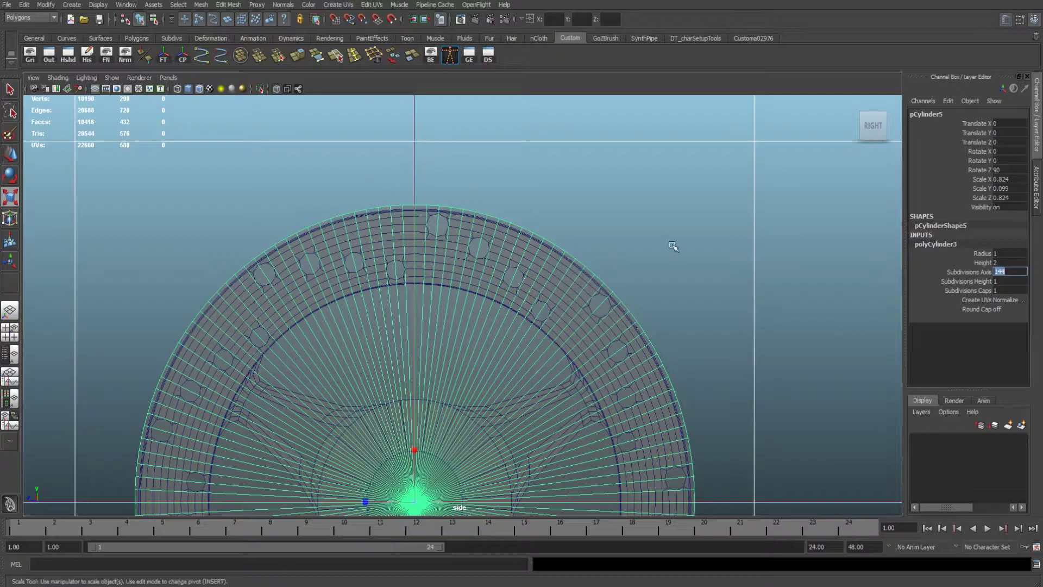
# Step: Select the disc's 288 inner faces and delete them, leaving an open ring
pyautogui.click(674, 246)
pyautogui.scroll(2, 439, 240)
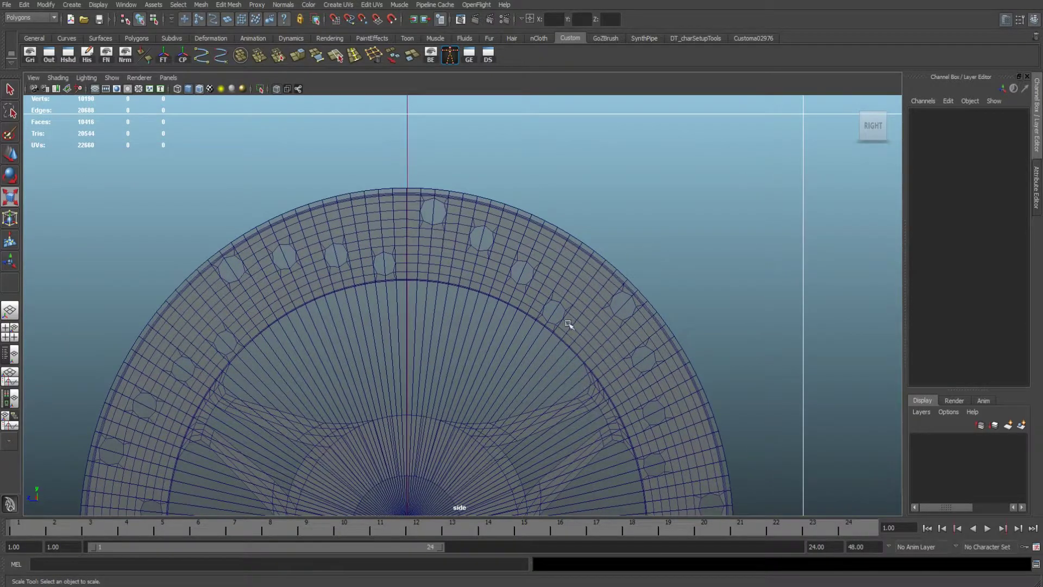
pyautogui.click(444, 356)
pyautogui.scroll(-5, 446, 356)
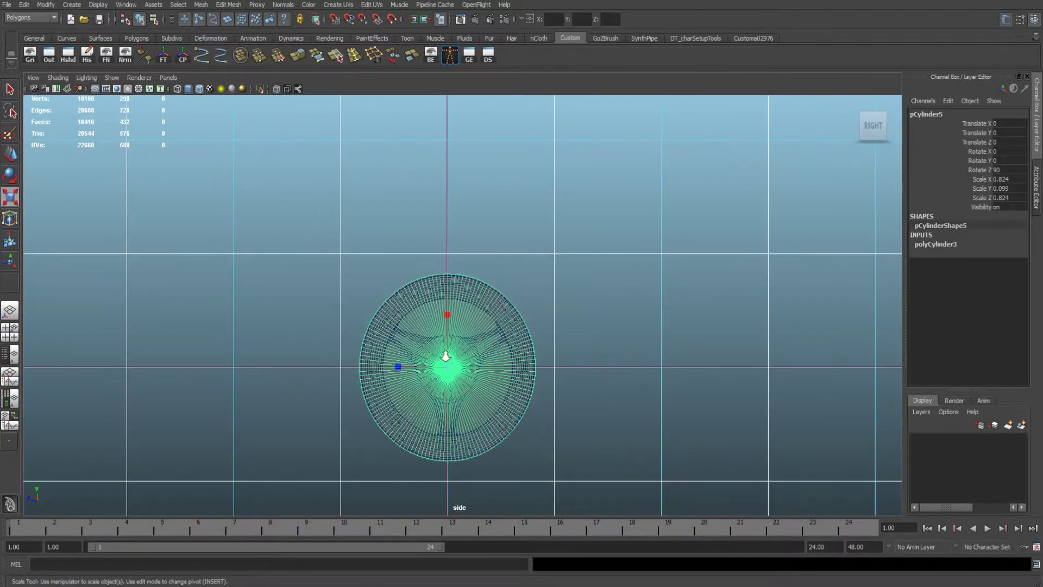
pyautogui.scroll(8, 445, 356)
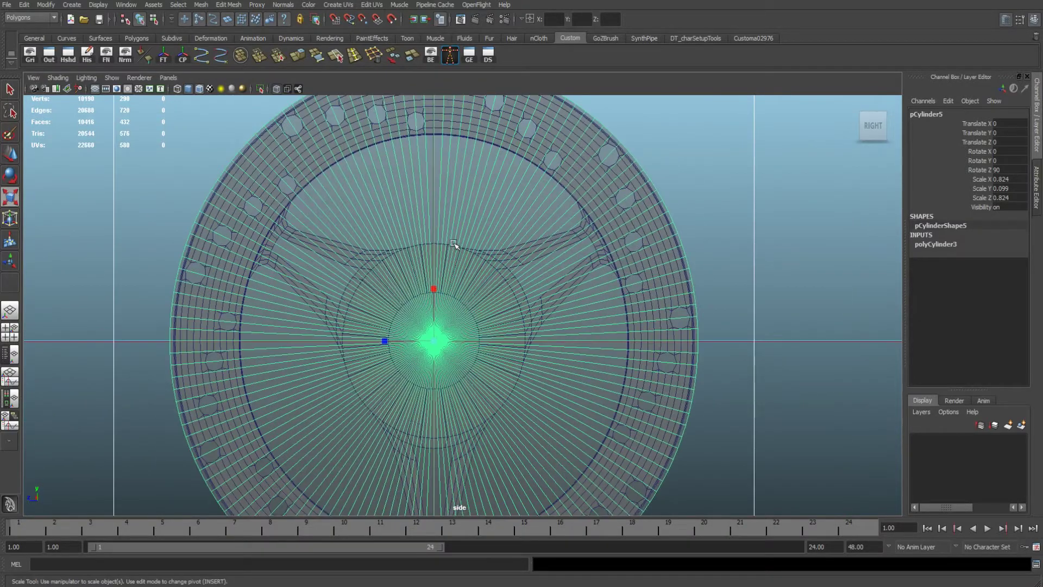
pyautogui.keyDown('alt'); pyautogui.moveTo(461, 210); pyautogui.dragTo(471, 232, button='middle'); pyautogui.keyUp('alt')
pyautogui.rightClick(416, 235)
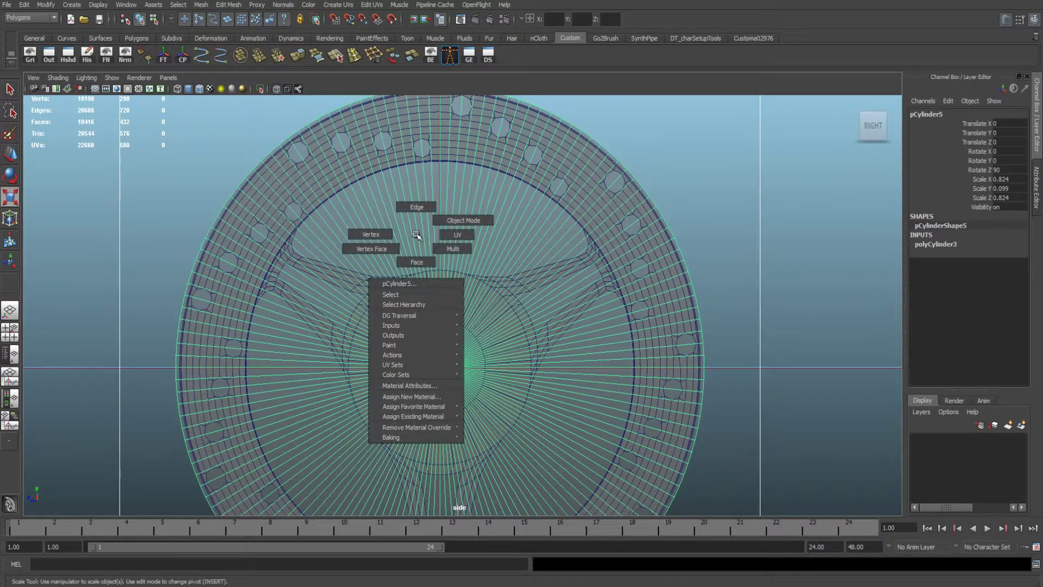
pyautogui.click(417, 262)
pyautogui.moveTo(369, 264); pyautogui.dragTo(517, 446)
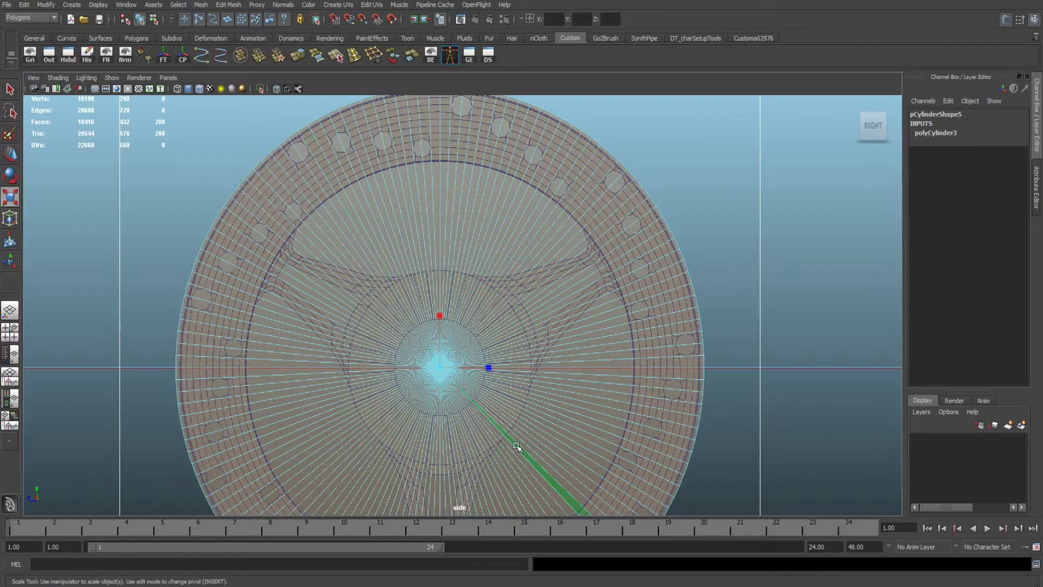
pyautogui.press('Delete')
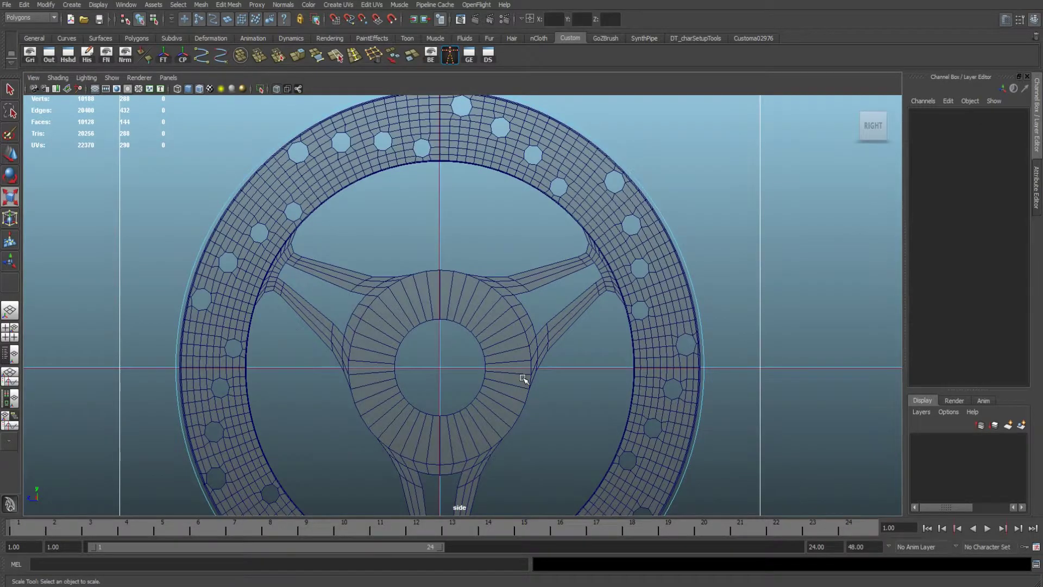
pyautogui.press('space')
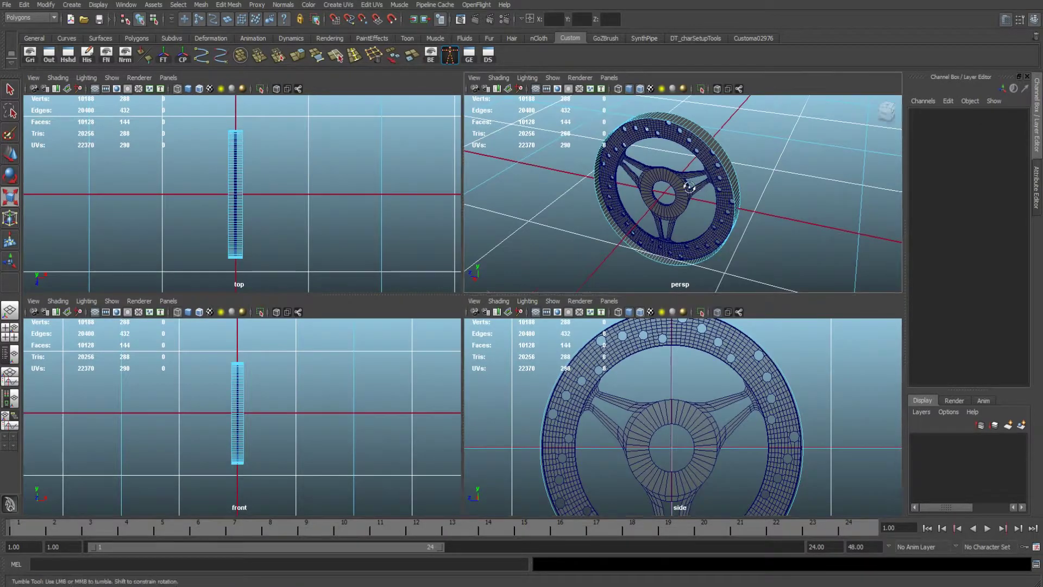
# Step: Select the ring's full border edge loop in edge mode
pyautogui.scroll(5, 695, 168)
pyautogui.press('space')
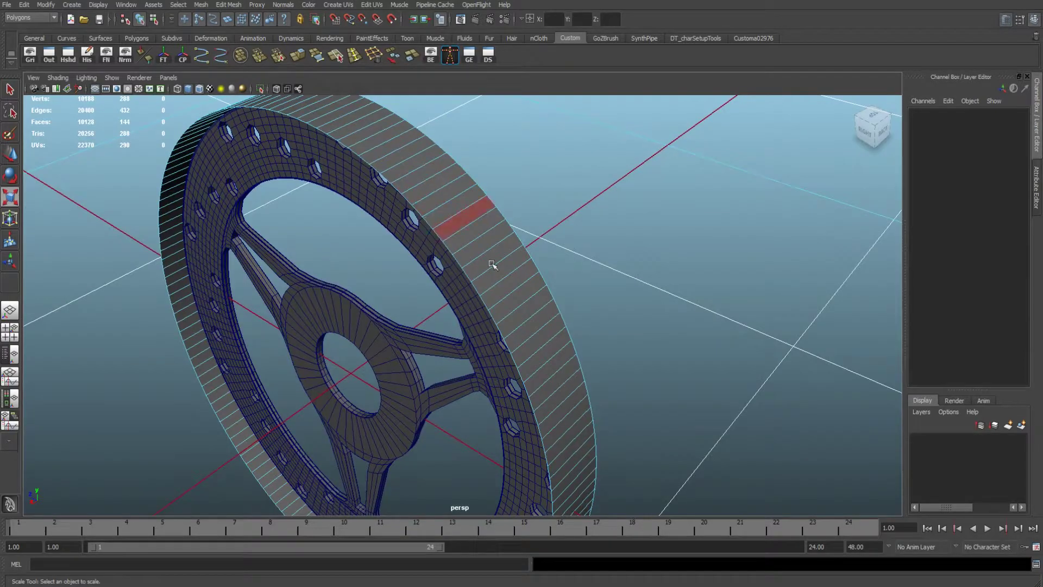
pyautogui.rightClick(440, 204)
pyautogui.click(470, 191)
pyautogui.click(448, 199)
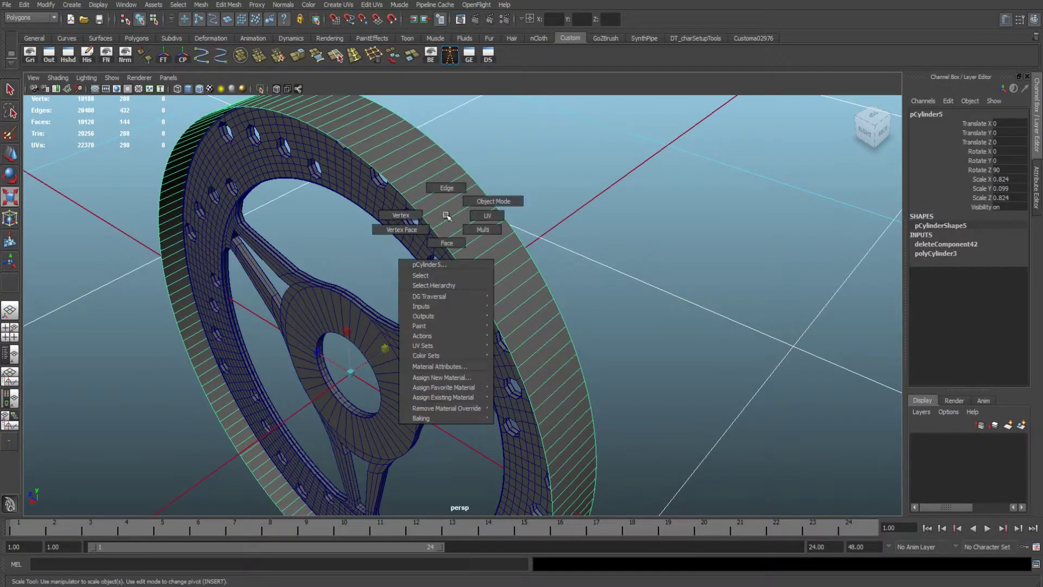
pyautogui.moveTo(446, 216); pyautogui.dragTo(447, 188, button='right')
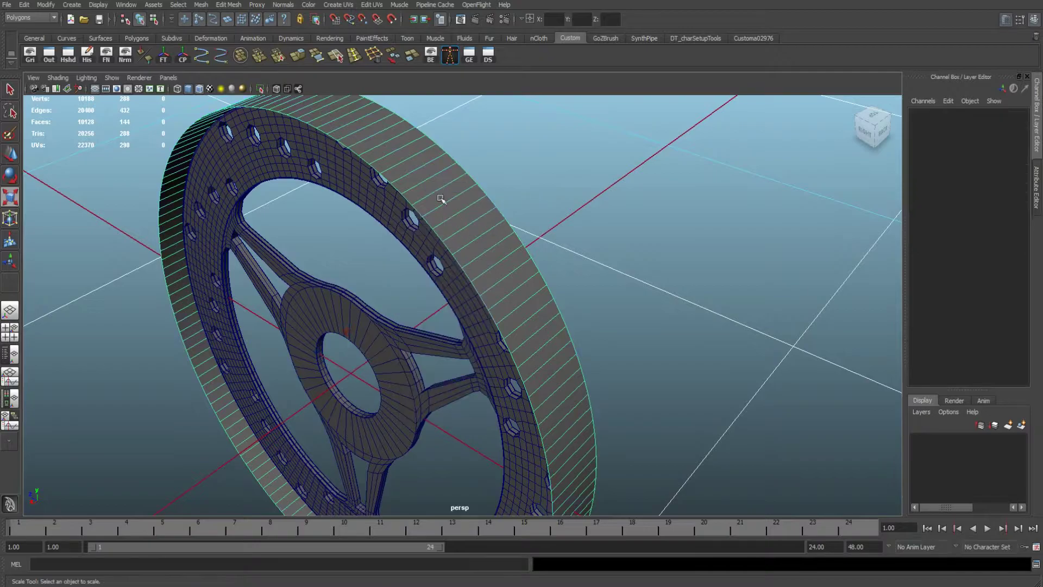
pyautogui.doubleClick(428, 222)
pyautogui.keyDown('alt'); pyautogui.moveTo(349, 282); pyautogui.dragTo(378, 266); pyautogui.keyUp('alt')
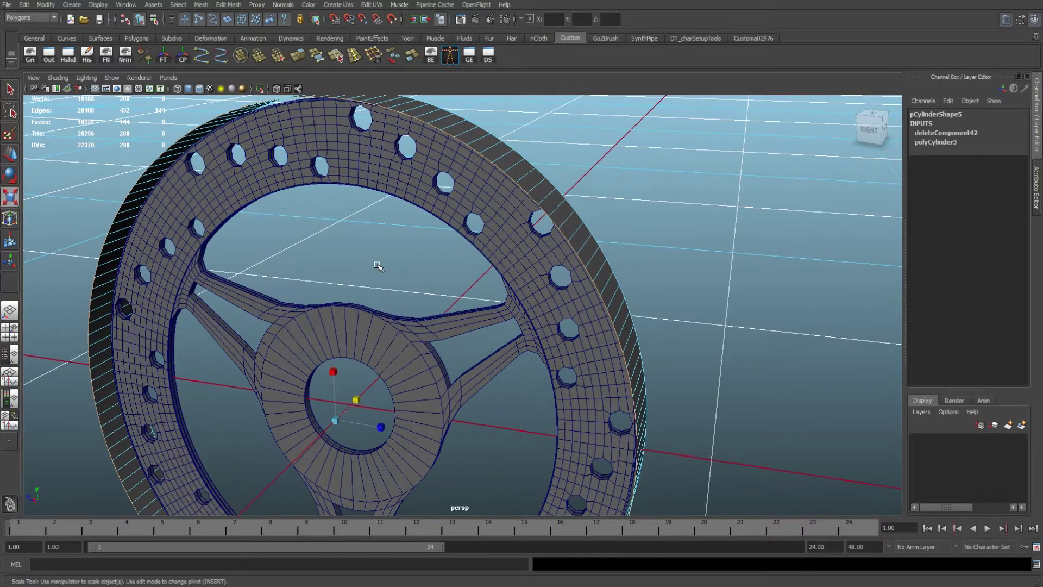
pyautogui.press('space')
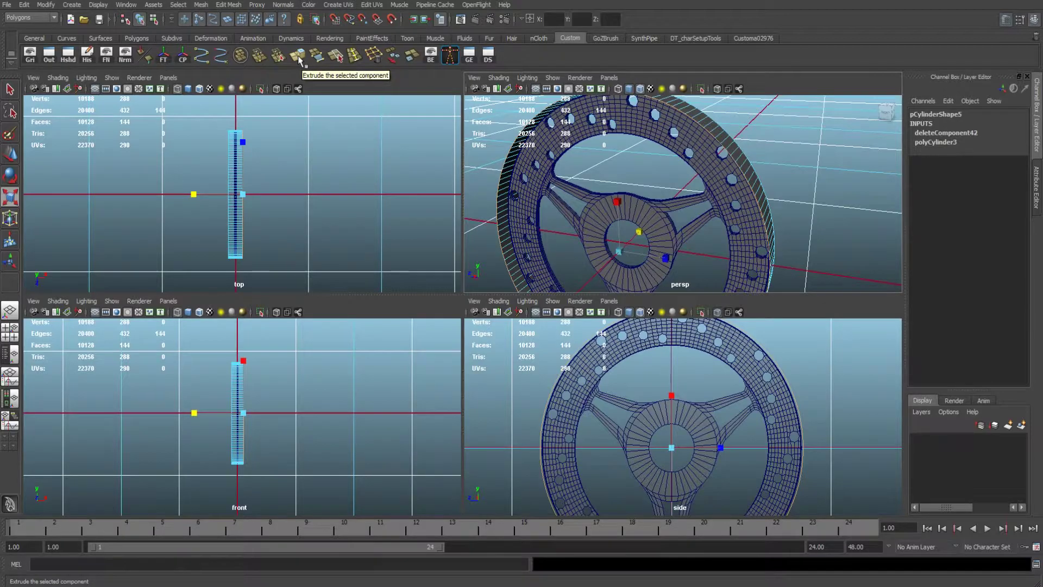
# Step: Extrude the border edge loop and scale it inward to about 0.73
pyautogui.click(227, 5)
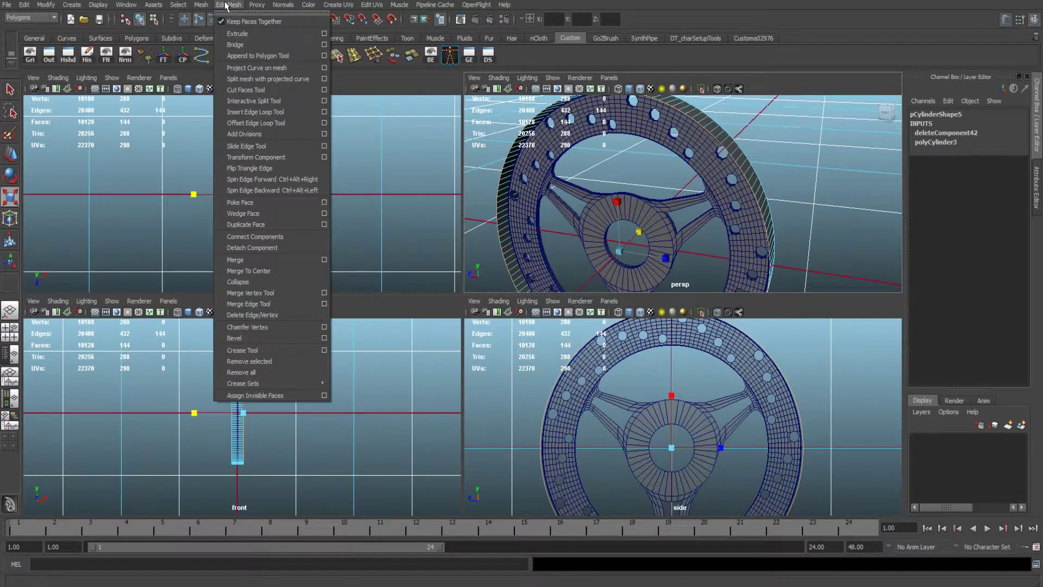
pyautogui.moveTo(202, 5)
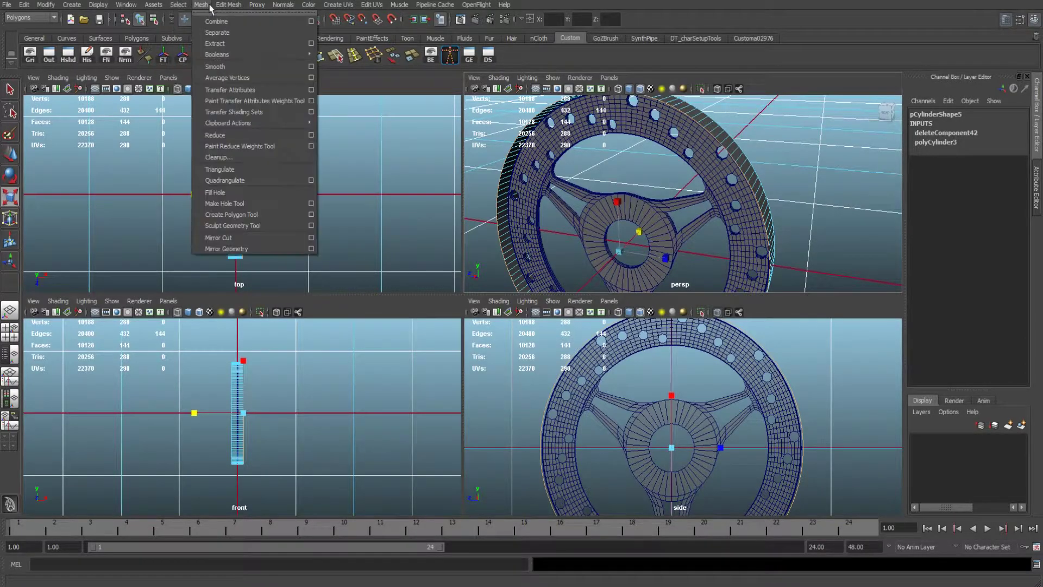
pyautogui.click(806, 1)
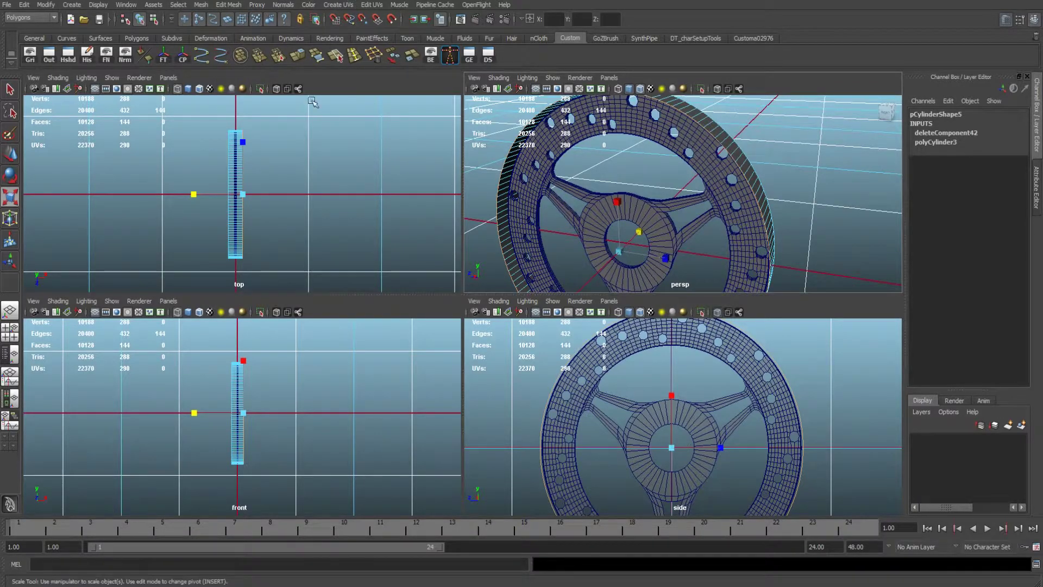
pyautogui.hotkey('ctrl', 'e')
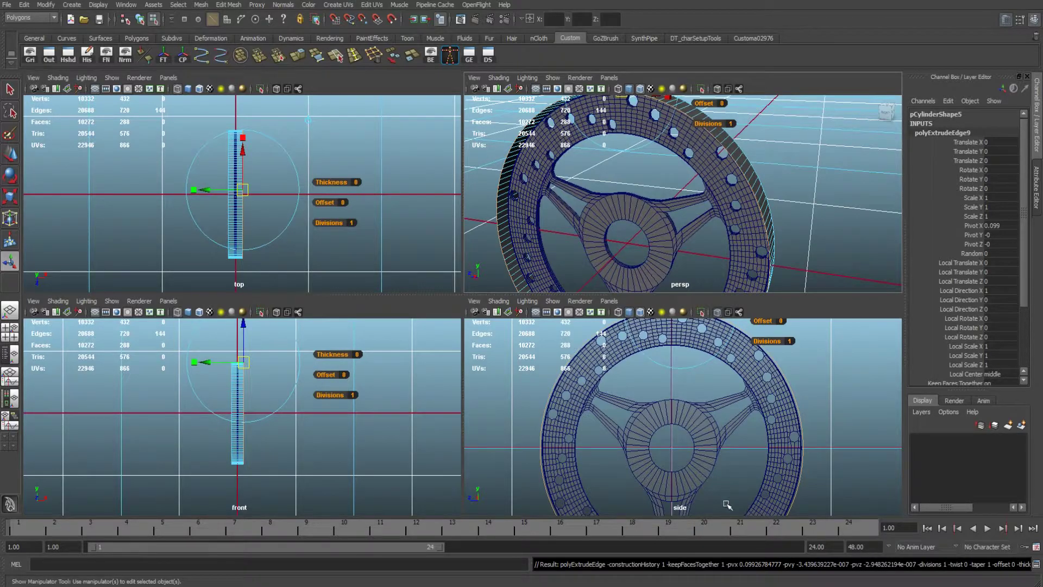
pyautogui.press('r')
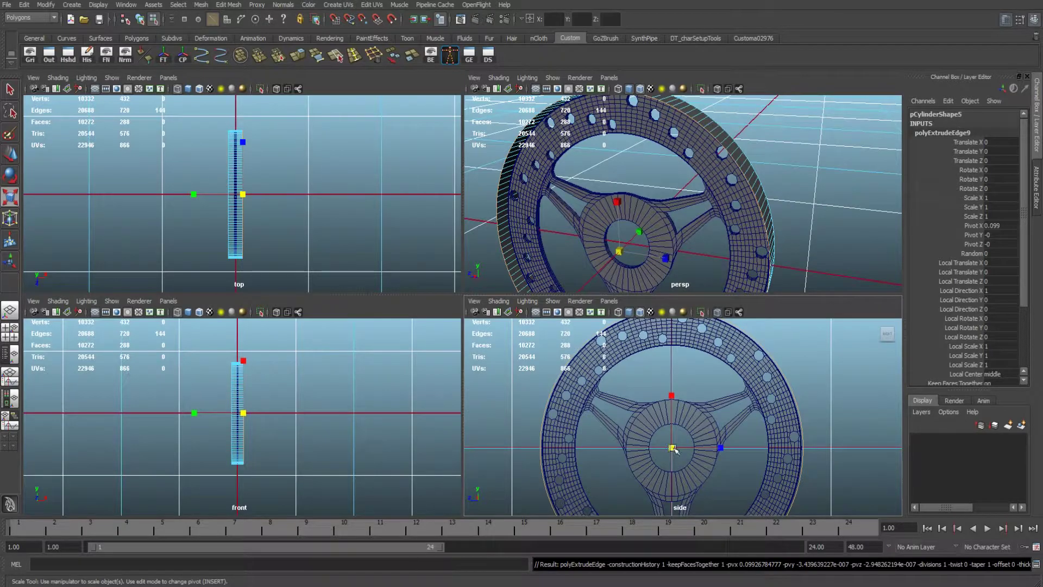
pyautogui.moveTo(671, 449); pyautogui.dragTo(625, 459)
pyautogui.press('space')
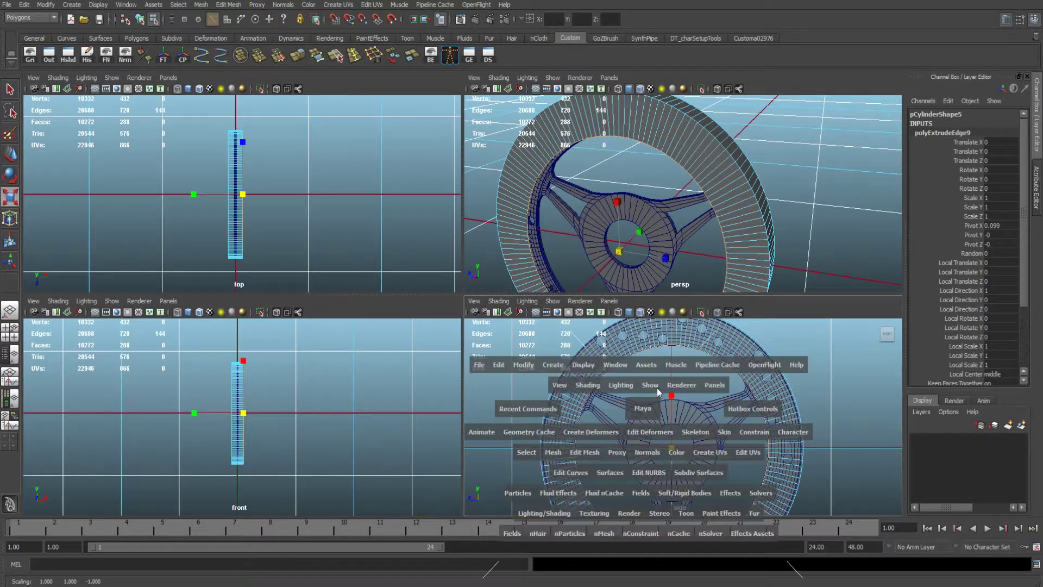
# Step: Pick one radial edge at the top of the ring and split its edge ring
pyautogui.click(483, 208)
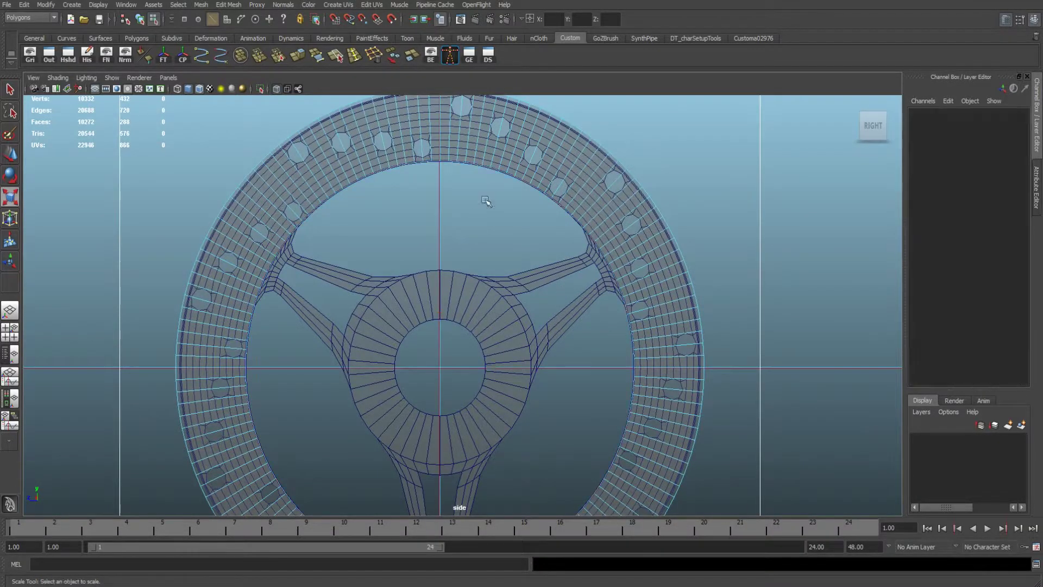
pyautogui.keyDown('alt'); pyautogui.moveTo(475, 229); pyautogui.dragTo(485, 265, button='middle'); pyautogui.keyUp('alt')
pyautogui.keyDown('alt'); pyautogui.moveTo(486, 264); pyautogui.dragTo(504, 197, button='right'); pyautogui.keyUp('alt')
pyautogui.scroll(2, 497, 257)
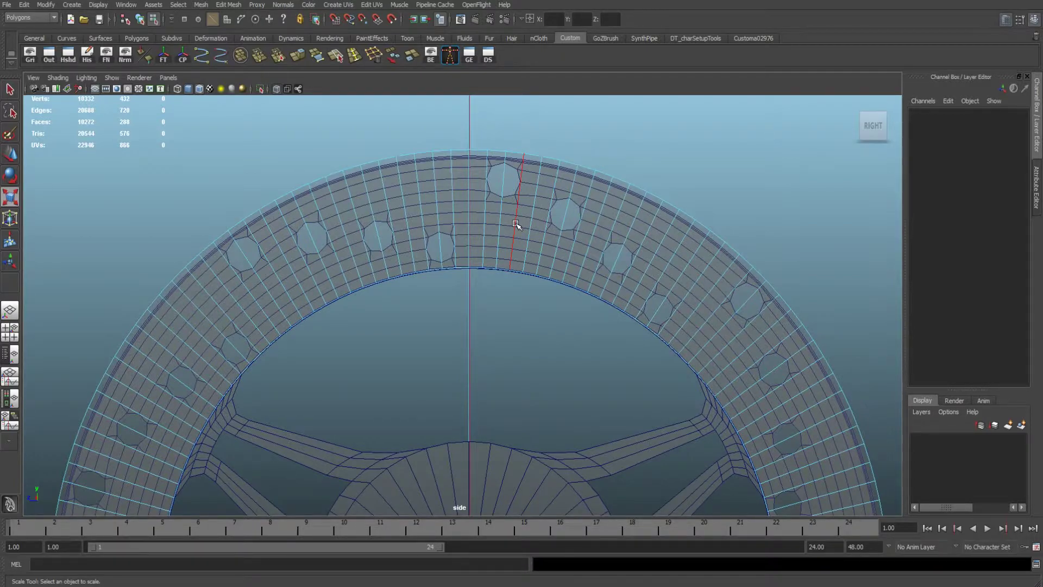
pyautogui.click(516, 224)
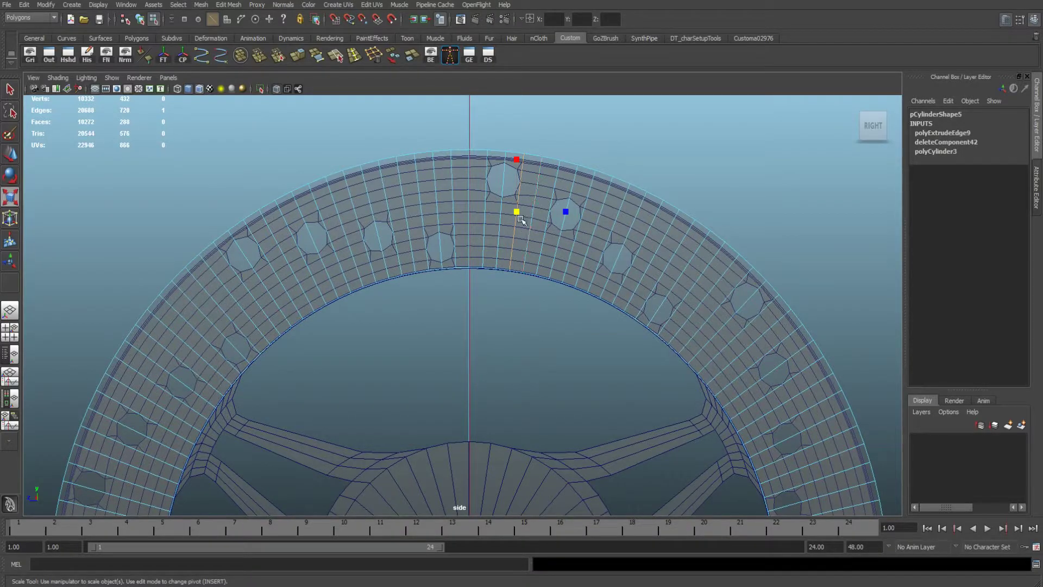
pyautogui.moveTo(520, 219); pyautogui.dragTo(515, 228)
pyautogui.keyDown('ctrl'); pyautogui.rightClick(514, 228); pyautogui.keyUp('ctrl')
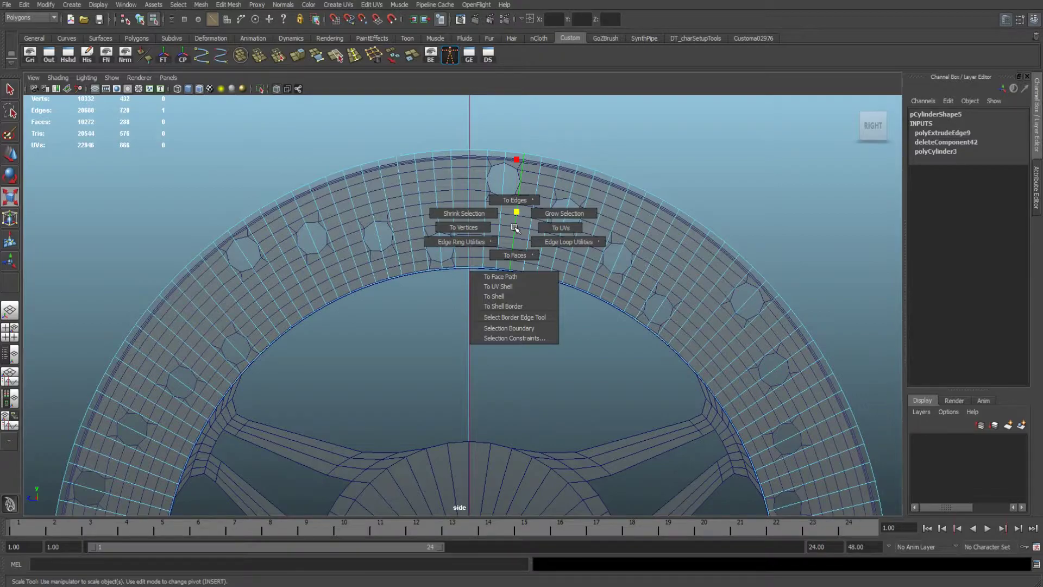
pyautogui.keyDown('ctrl'); pyautogui.moveTo(515, 228); pyautogui.dragTo(485, 247, button='right'); pyautogui.keyUp('ctrl')
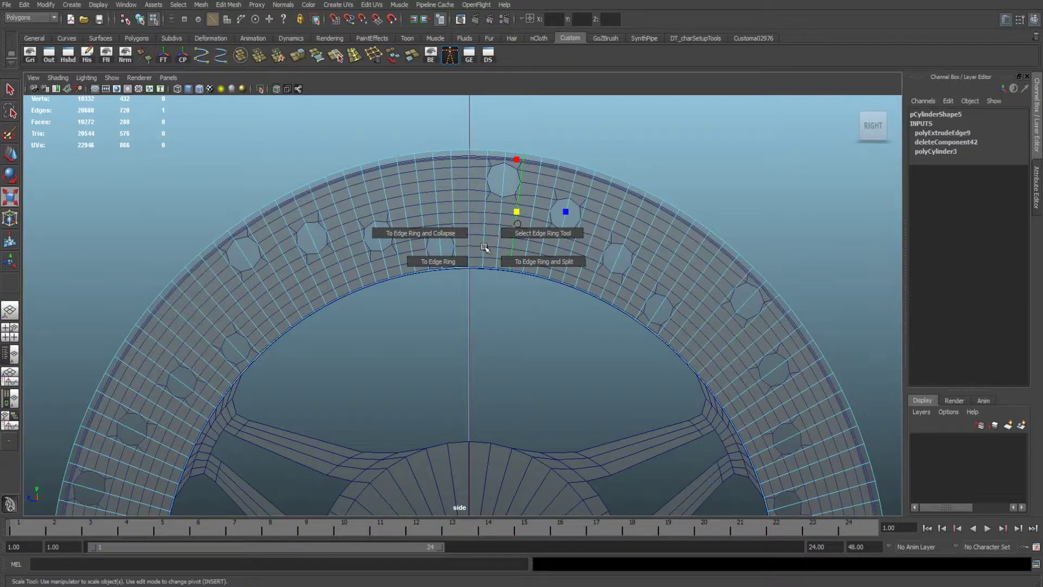
pyautogui.keyDown('ctrl'); pyautogui.moveTo(485, 247); pyautogui.dragTo(523, 265, button='right'); pyautogui.keyUp('ctrl')
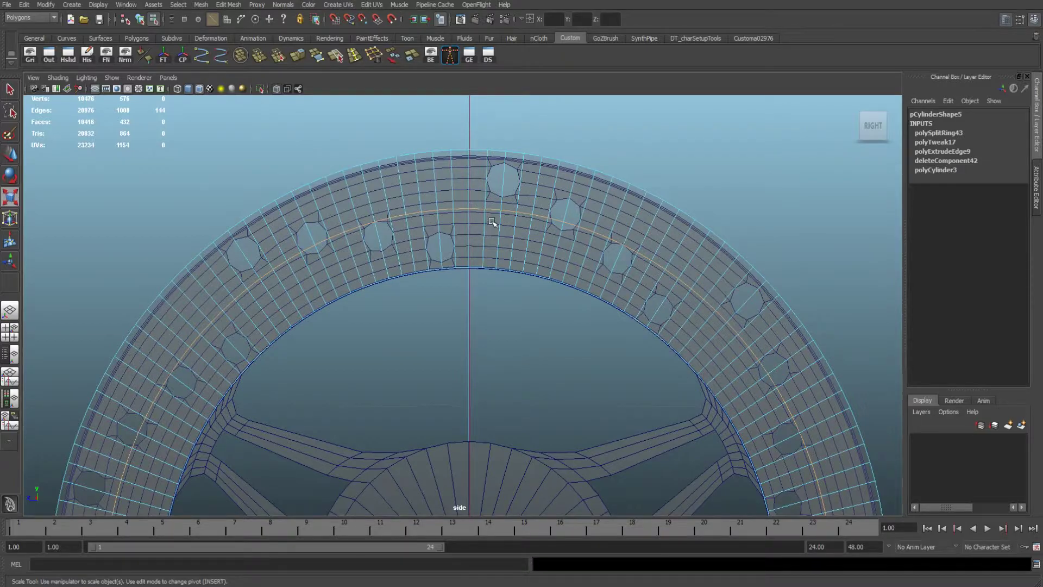
# Step: Set polySplitRing43 to Multi split type with 10 divisions for evenly spaced concentric loops
pyautogui.click(941, 132)
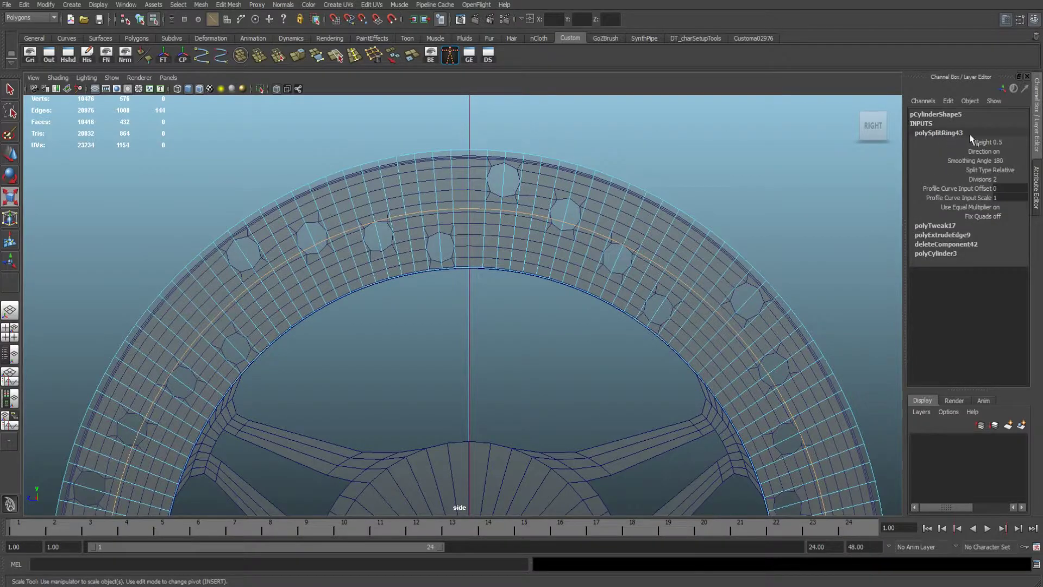
pyautogui.click(1003, 171)
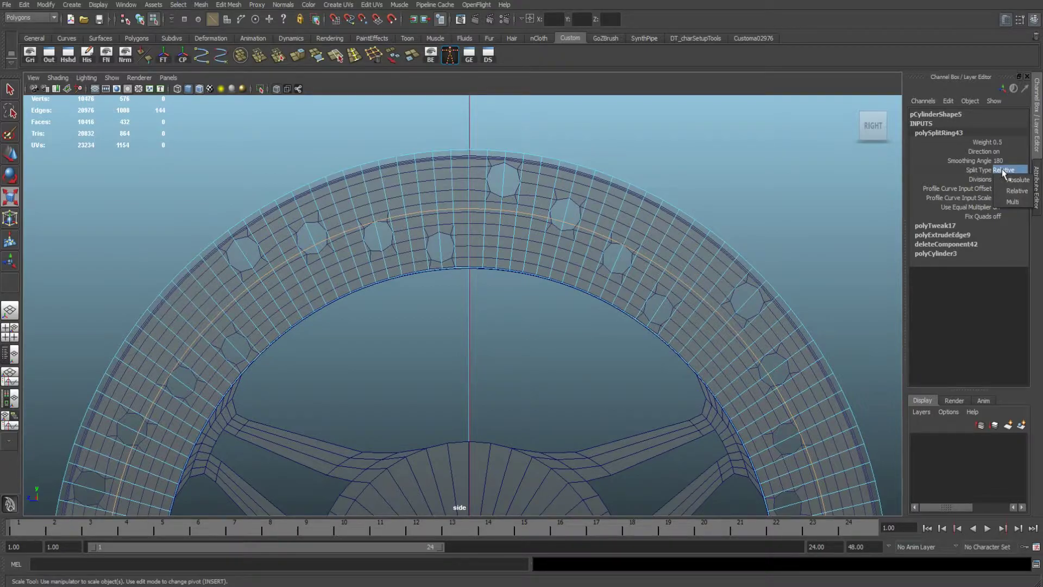
pyautogui.click(1011, 203)
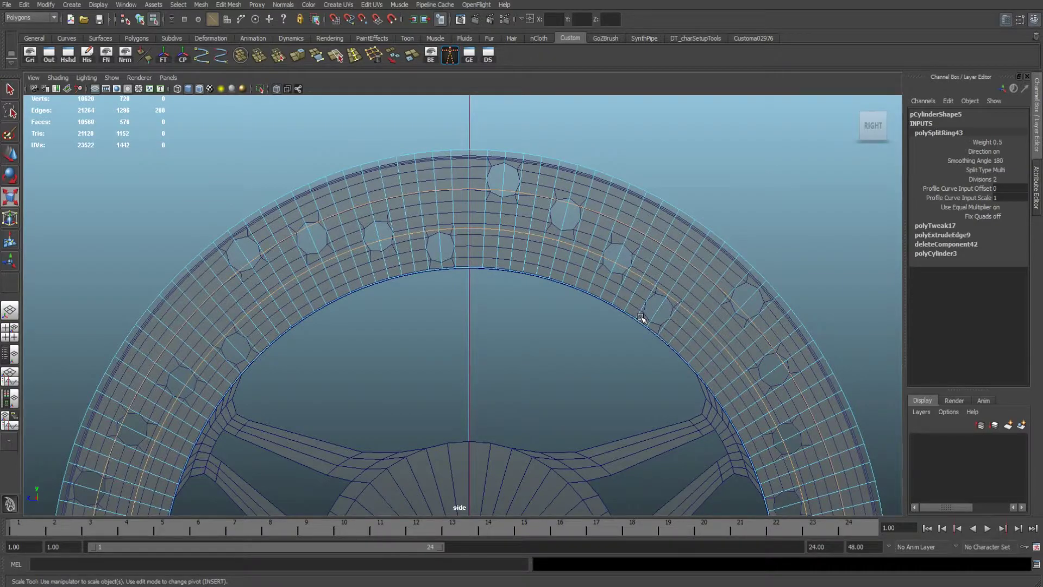
pyautogui.click(524, 156)
pyautogui.click(521, 191)
pyautogui.press('Return')
pyautogui.click(978, 178)
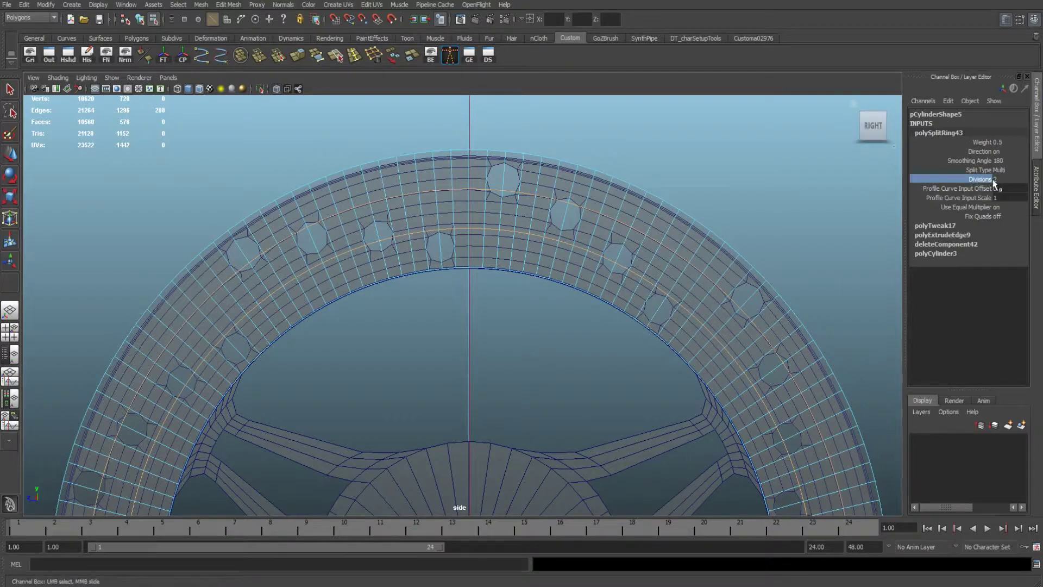
pyautogui.click(998, 179)
pyautogui.write('10')
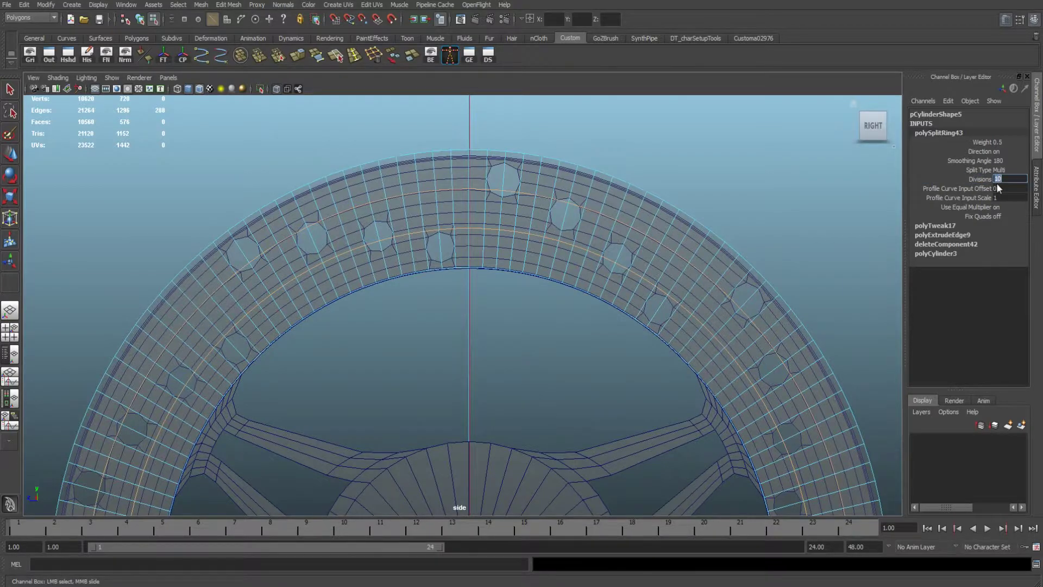
pyautogui.press('Return')
pyautogui.press('r')
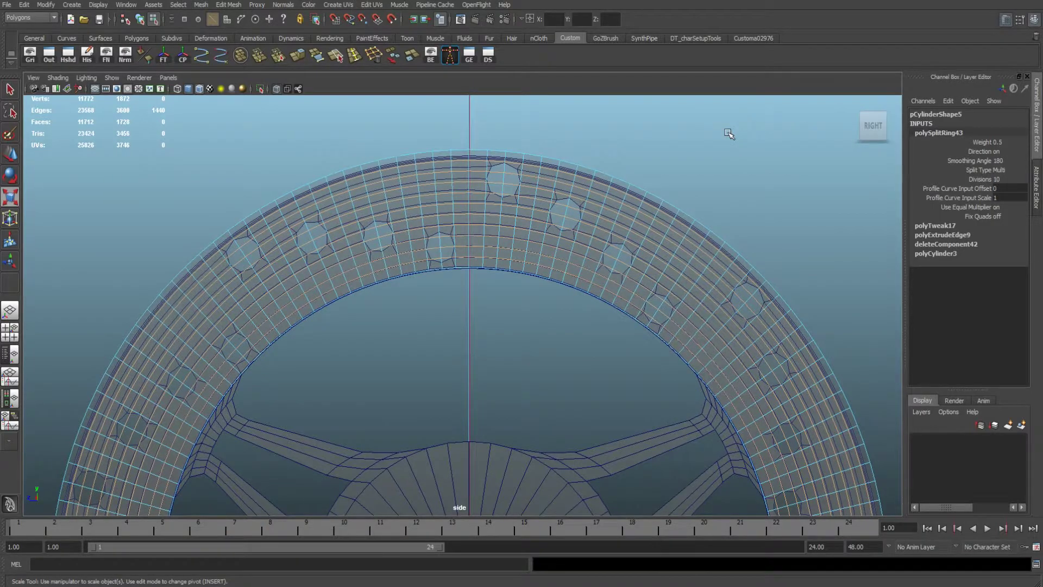
# Step: Hide the spokes and hub mesh (polySurface99) with Ctrl+H and reselect the pCylinder5 ring
pyautogui.click(691, 158)
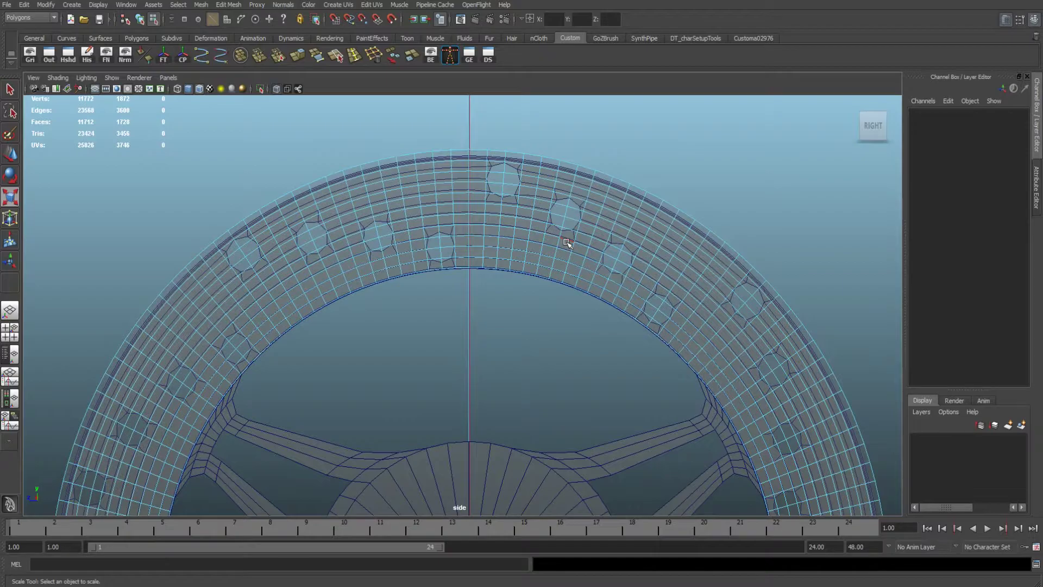
pyautogui.click(496, 469)
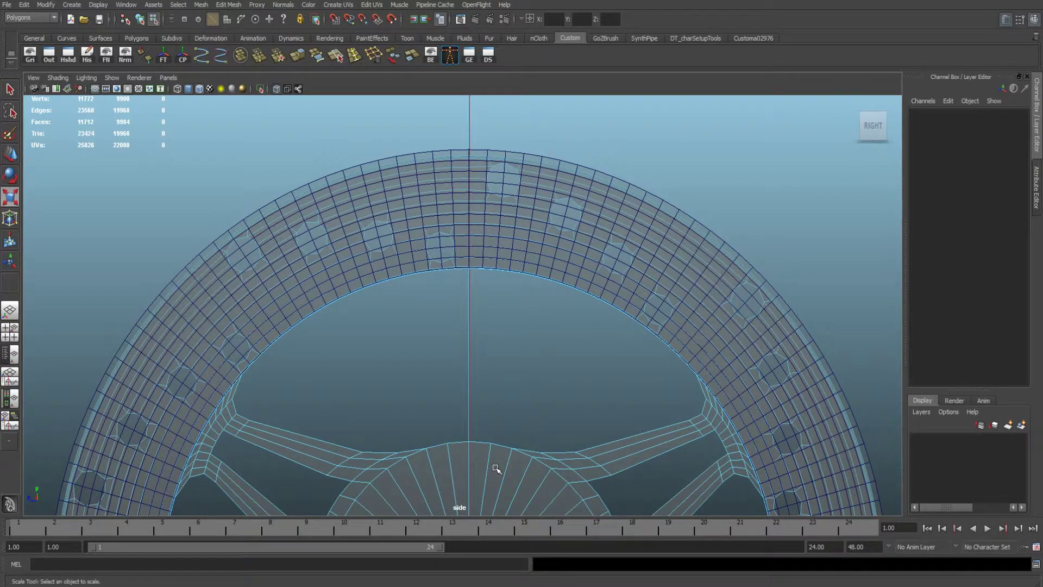
pyautogui.hotkey('ctrl', 'h')
pyautogui.moveTo(493, 486); pyautogui.dragTo(550, 383, button='right')
pyautogui.click(509, 458)
pyautogui.hotkey('ctrl', 'h')
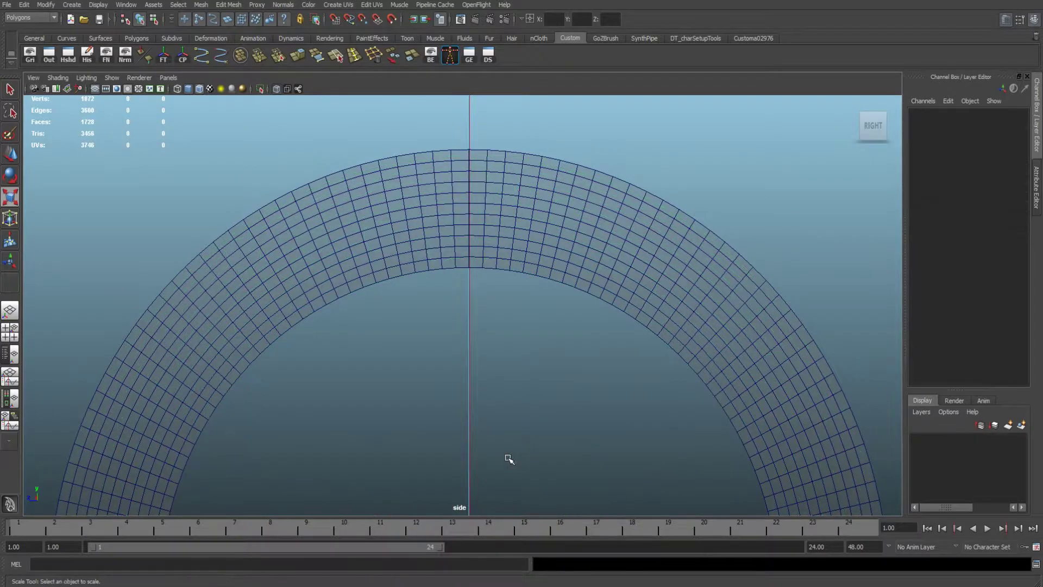
pyautogui.click(574, 223)
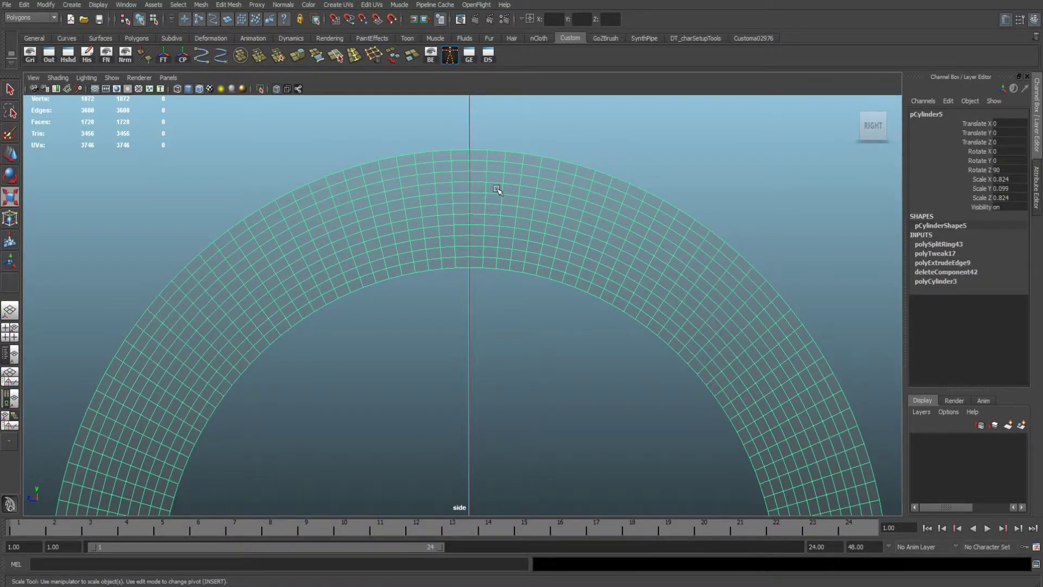
pyautogui.press('space')
pyautogui.keyDown('alt'); pyautogui.moveTo(614, 239); pyautogui.dragTo(635, 201); pyautogui.keyUp('alt')
pyautogui.press('space')
# Step: Select faces along the ring's inner row at the top of the arc
pyautogui.moveTo(485, 159)
pyautogui.mouseDown(button='right')
pyautogui.moveTo(484, 186)
pyautogui.moveTo(484, 159)
pyautogui.mouseUp(button='right')
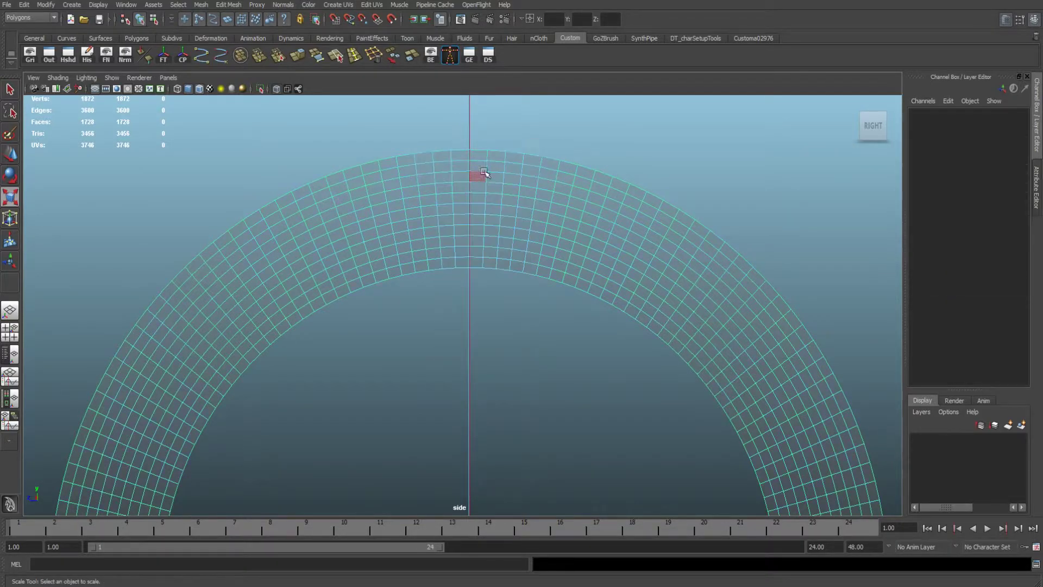
pyautogui.click(481, 156)
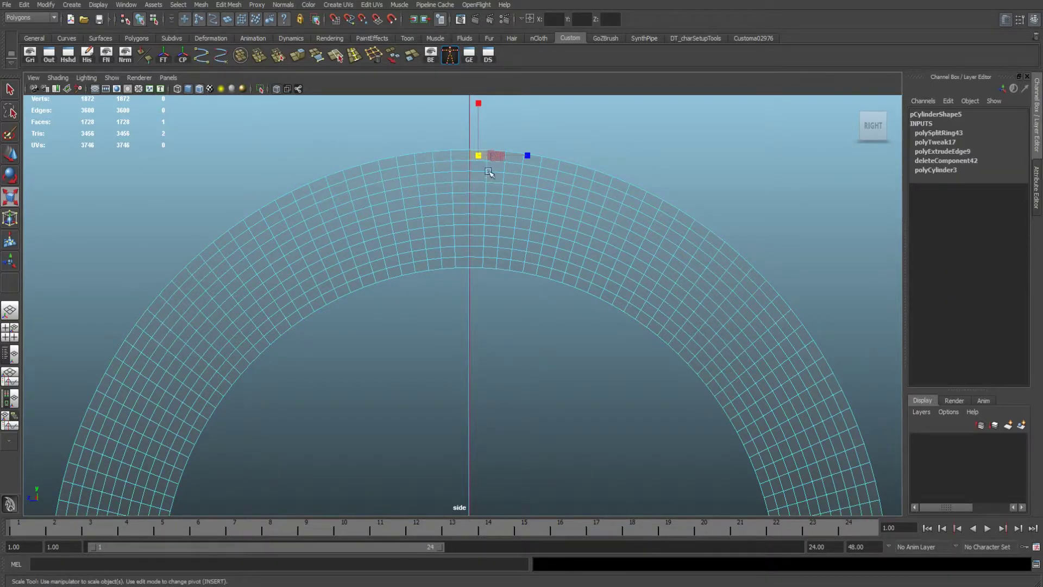
pyautogui.click(478, 263)
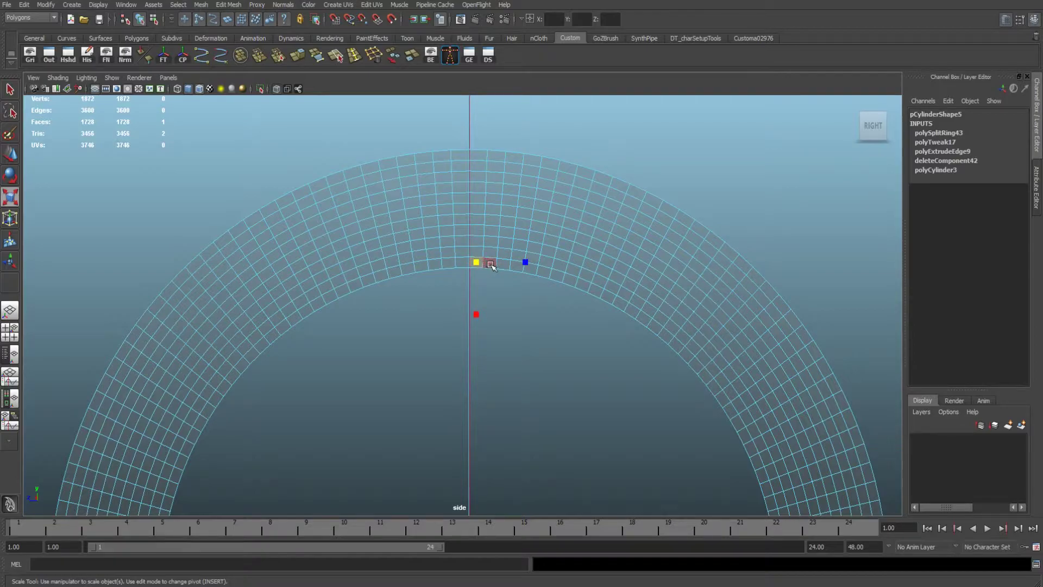
pyautogui.press('q')
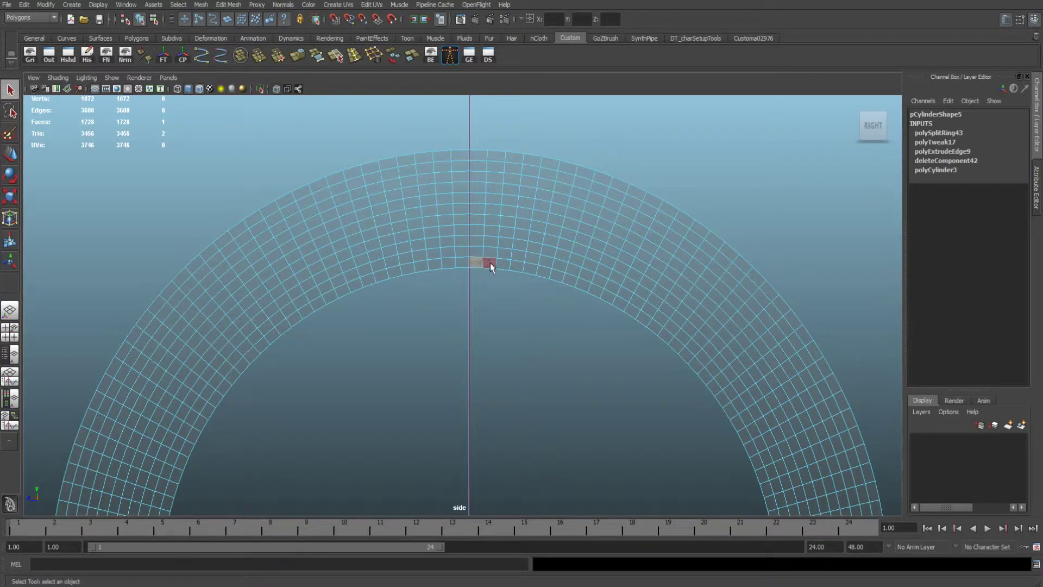
pyautogui.keyDown('shift'); pyautogui.click(546, 272); pyautogui.keyUp('shift')
pyautogui.keyDown('shift'); pyautogui.click(558, 275); pyautogui.keyUp('shift')
pyautogui.keyDown('shift'); pyautogui.click(572, 280); pyautogui.keyUp('shift')
pyautogui.keyDown('shift'); pyautogui.click(583, 287); pyautogui.keyUp('shift')
pyautogui.keyDown('shift'); pyautogui.click(596, 292); pyautogui.keyUp('shift')
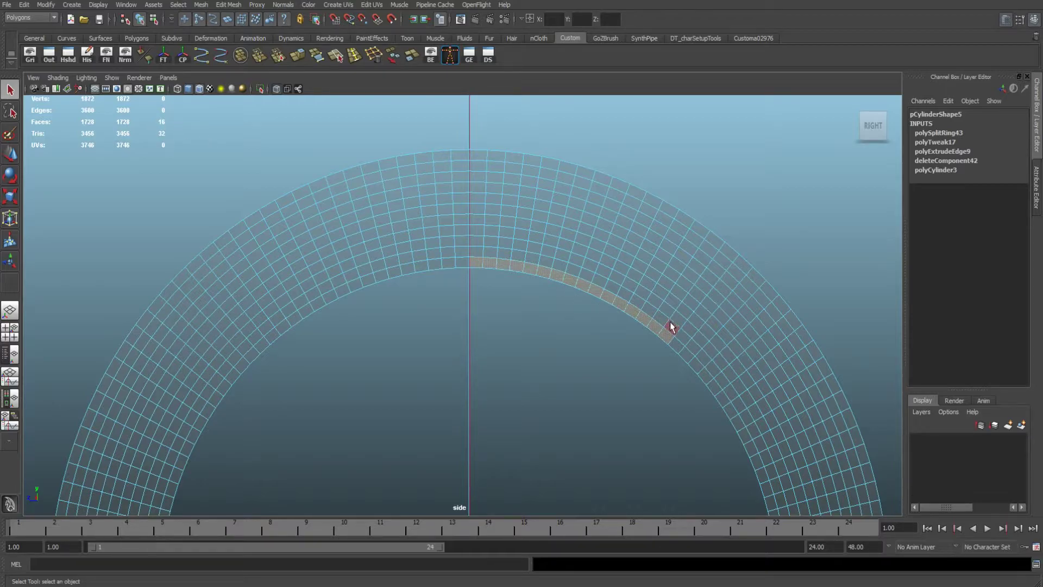
# Step: Extend the face selection to cover the whole wedge sector toward the upper right
pyautogui.keyDown('shift'); pyautogui.moveTo(692, 305); pyautogui.dragTo(729, 249); pyautogui.keyUp('shift')
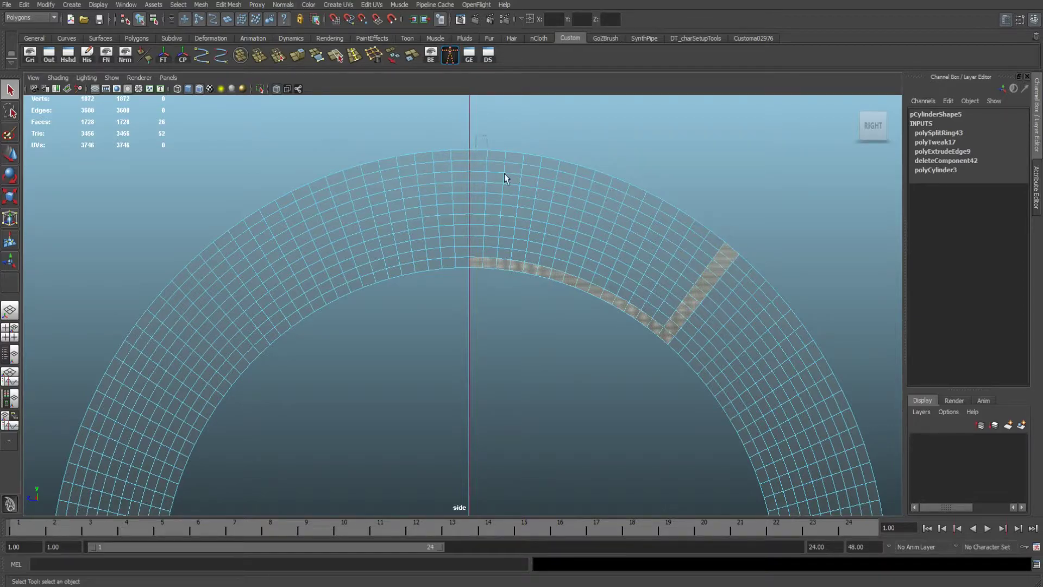
pyautogui.moveTo(688, 252)
pyautogui.keyDown('shift'); pyautogui.mouseDown()
pyautogui.moveTo(696, 259)
pyautogui.moveTo(689, 252)
pyautogui.moveTo(715, 242)
pyautogui.moveTo(682, 274)
pyautogui.moveTo(671, 268)
pyautogui.mouseUp(); pyautogui.keyUp('shift')
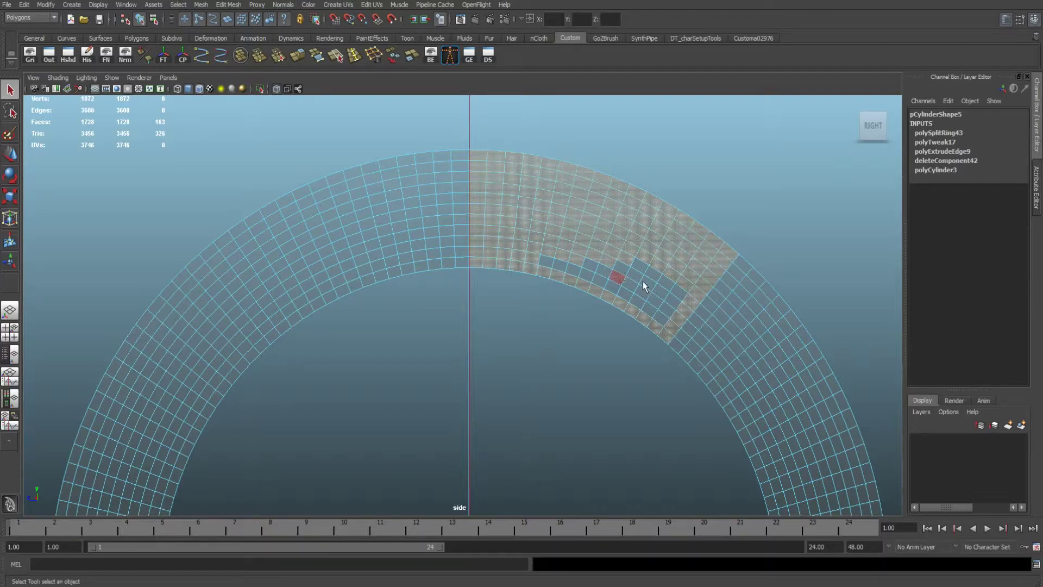
pyautogui.keyDown('shift'); pyautogui.moveTo(644, 281); pyautogui.dragTo(662, 289); pyautogui.keyUp('shift')
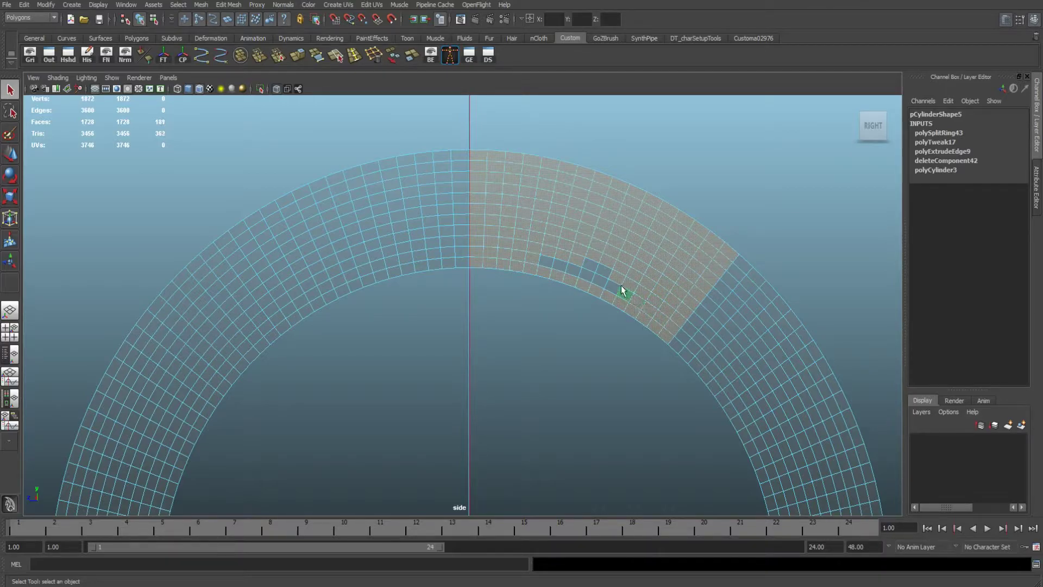
pyautogui.moveTo(612, 290)
pyautogui.keyDown('shift'); pyautogui.mouseDown()
pyautogui.moveTo(592, 265)
pyautogui.moveTo(548, 264)
pyautogui.mouseUp(); pyautogui.keyUp('shift')
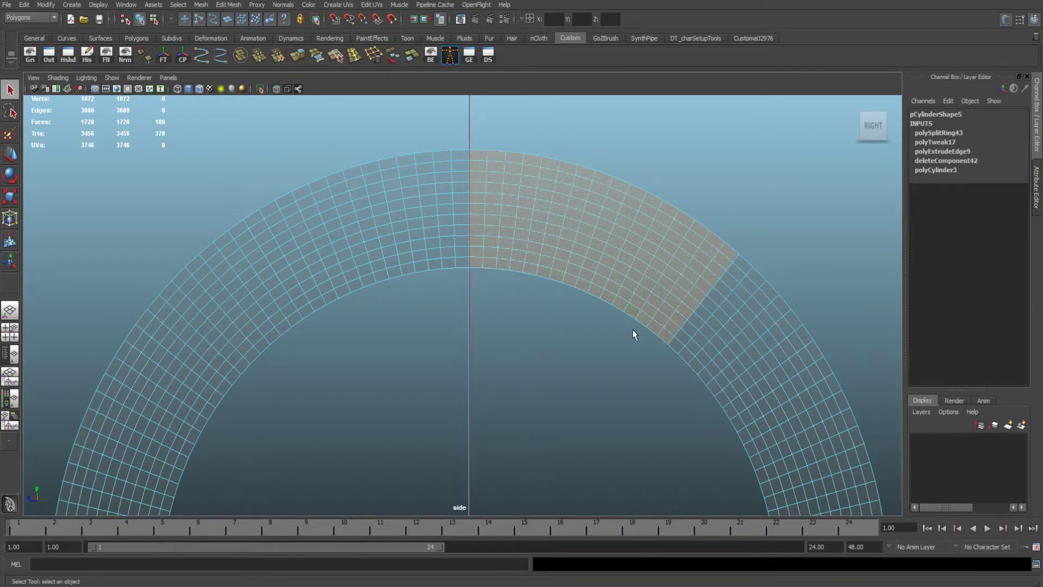
pyautogui.scroll(-8, 628, 287)
pyautogui.scroll(2, 603, 292)
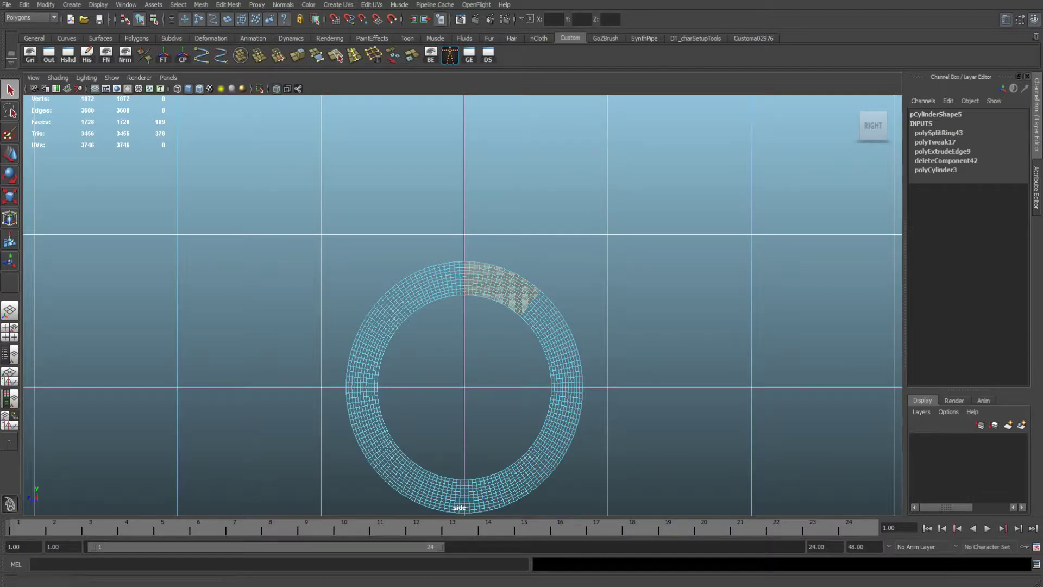
pyautogui.click(27, 5)
# Step: Invert the selection and delete all other faces, leaving the 189-face sector
pyautogui.moveTo(40, 6)
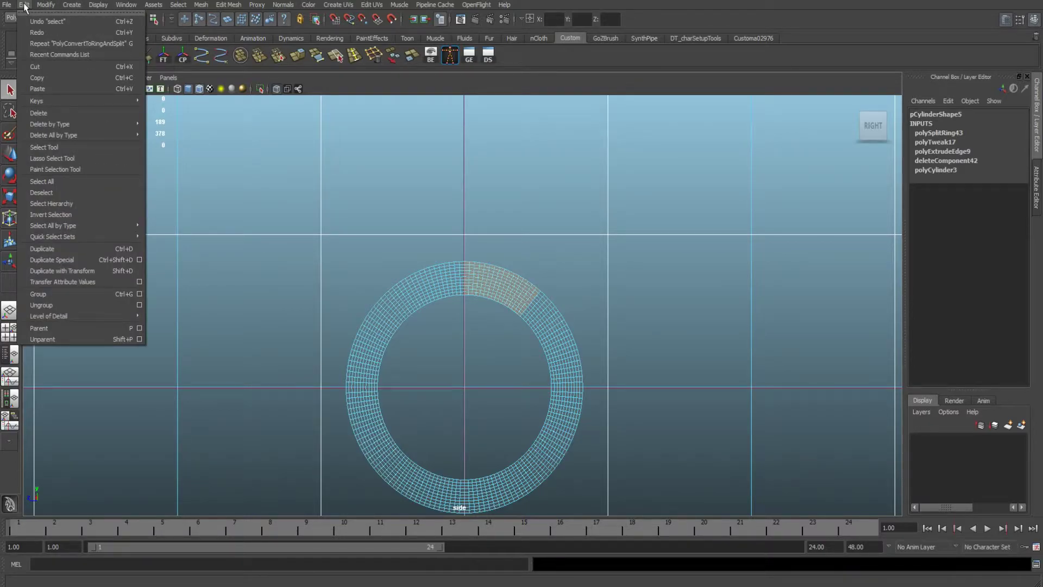
pyautogui.click(73, 214)
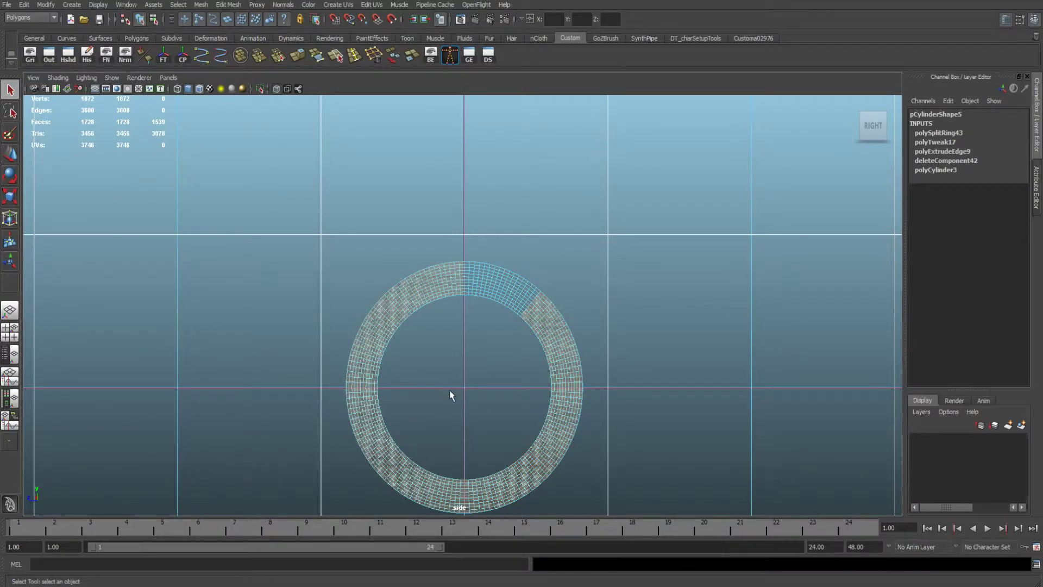
pyautogui.press('Delete')
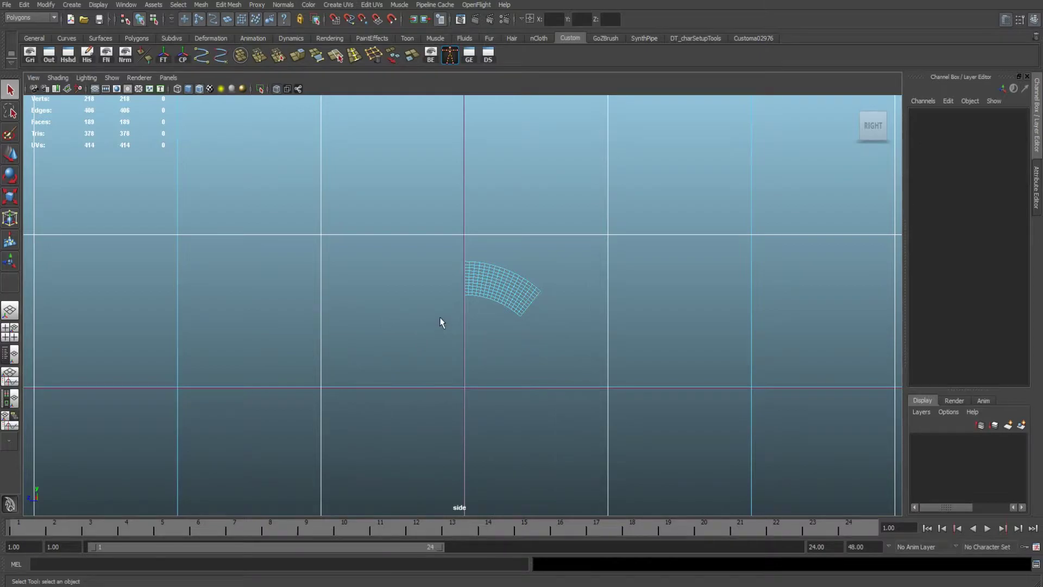
pyautogui.scroll(5, 441, 323)
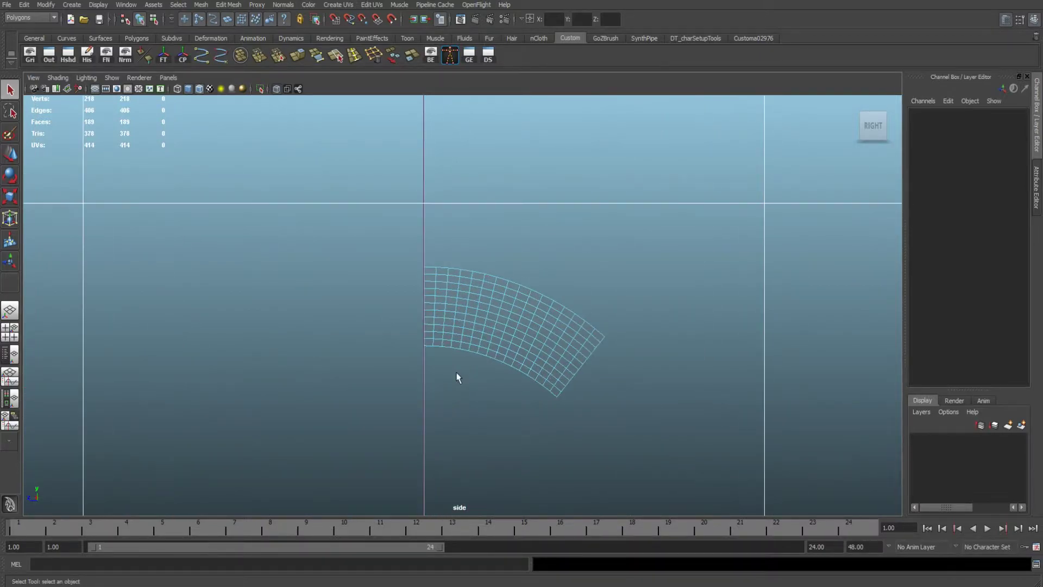
pyautogui.scroll(2, 458, 378)
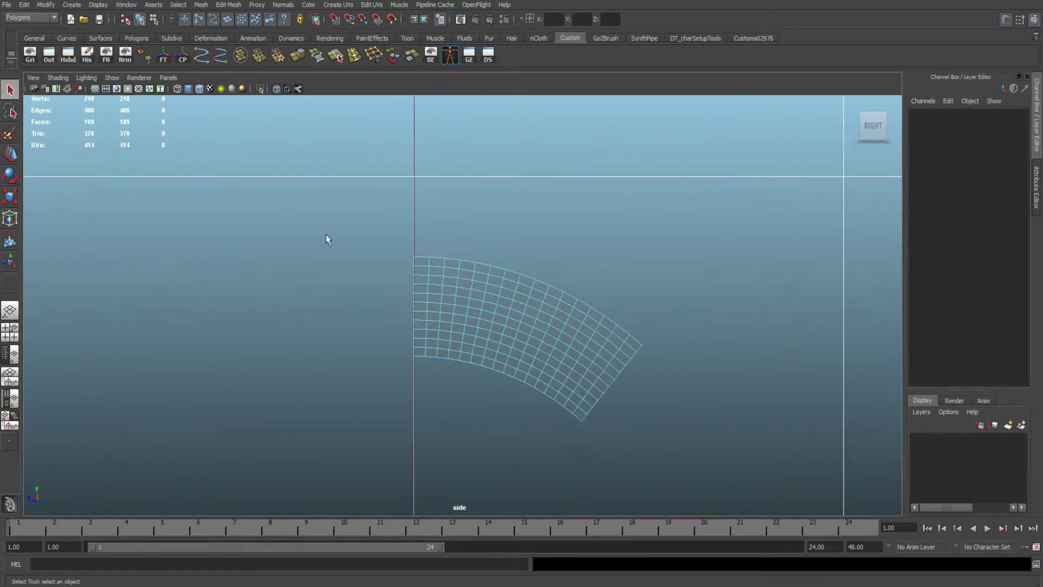
pyautogui.click(80, 6)
# Step: Create a NURBS circle and rotate it 90 degrees on Z
pyautogui.moveTo(74, 24)
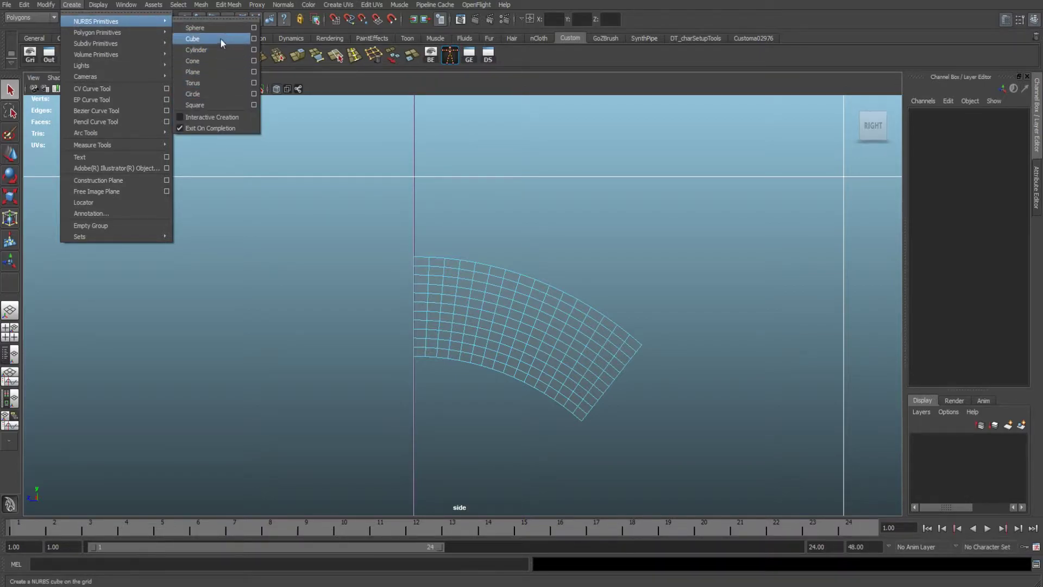
pyautogui.click(216, 94)
pyautogui.scroll(-10, 318, 306)
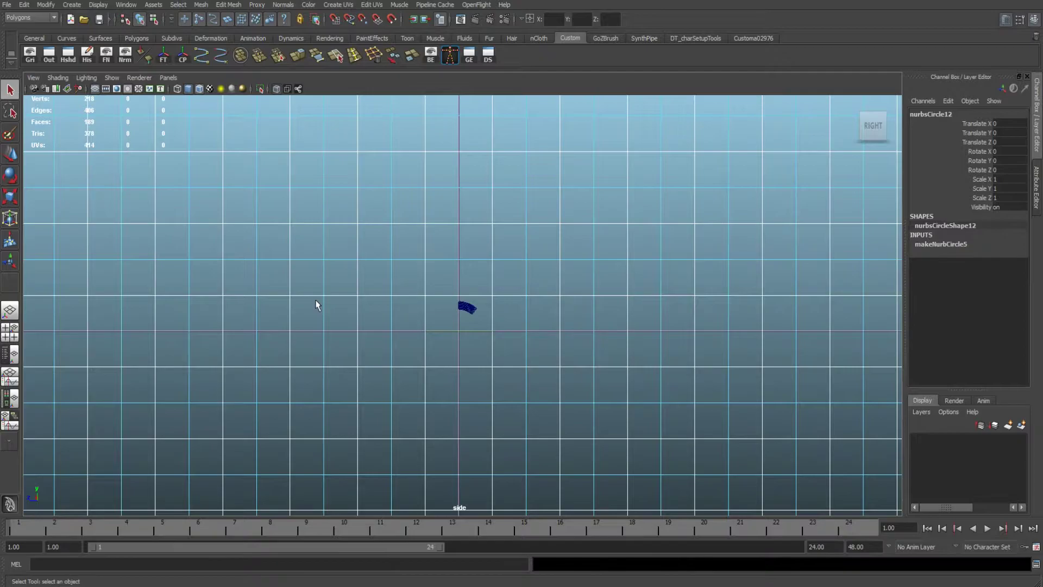
pyautogui.scroll(8, 435, 335)
pyautogui.press('w')
pyautogui.moveTo(454, 367); pyautogui.dragTo(489, 345)
pyautogui.press('e')
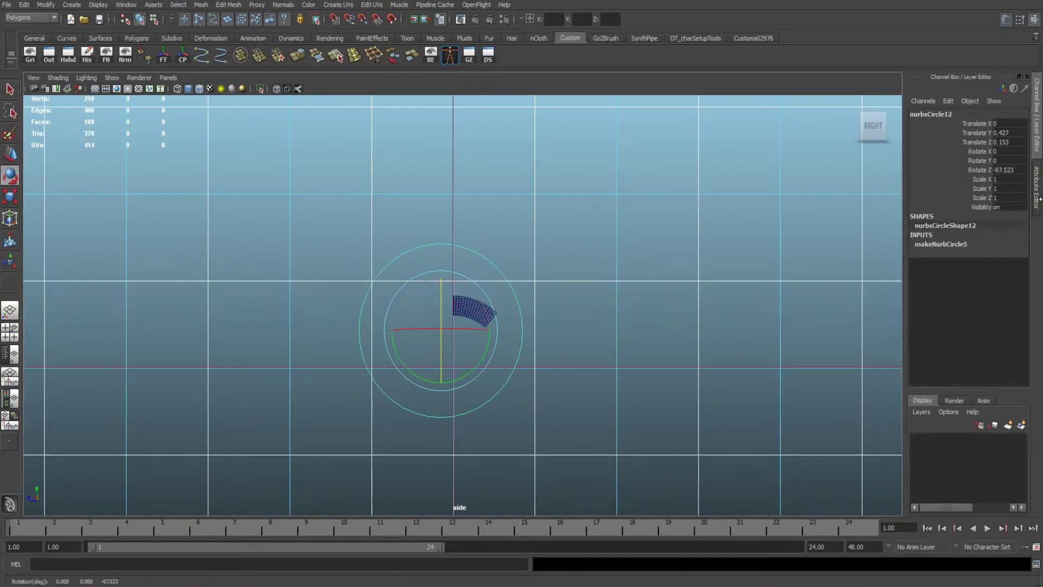
pyautogui.click(1011, 170)
pyautogui.write('90')
pyautogui.press('Return')
# Step: Shrink the circle and move it toward the sector's upper-left corner
pyautogui.scroll(5, 464, 354)
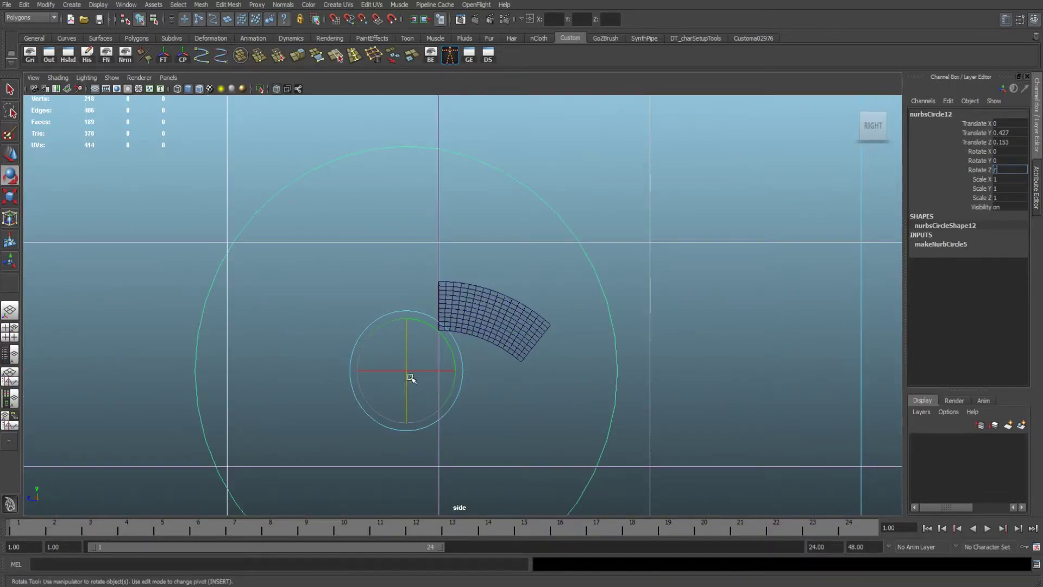
pyautogui.click(375, 250)
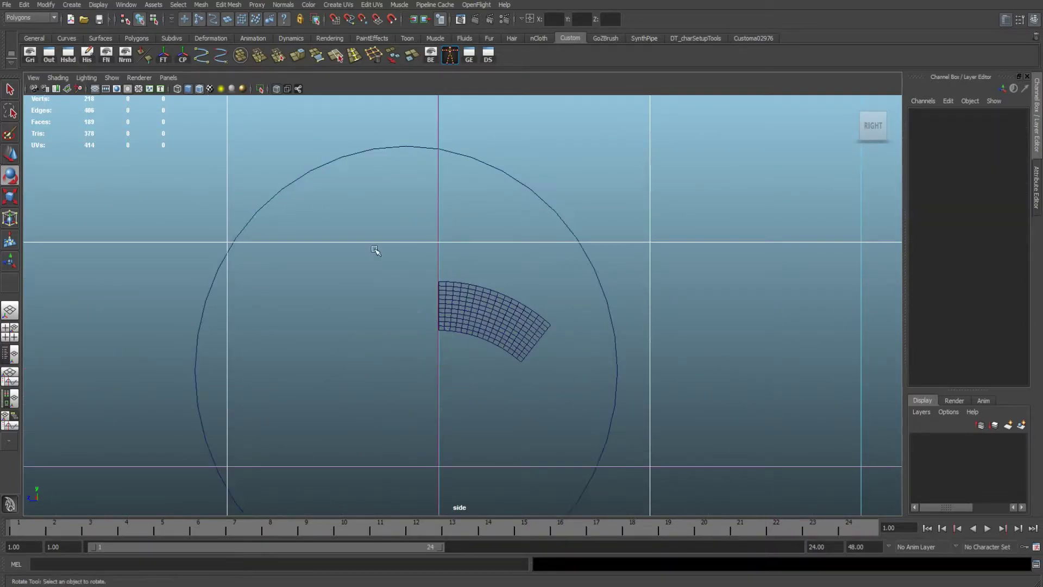
pyautogui.click(300, 175)
pyautogui.press('r')
pyautogui.moveTo(401, 378); pyautogui.dragTo(117, 472)
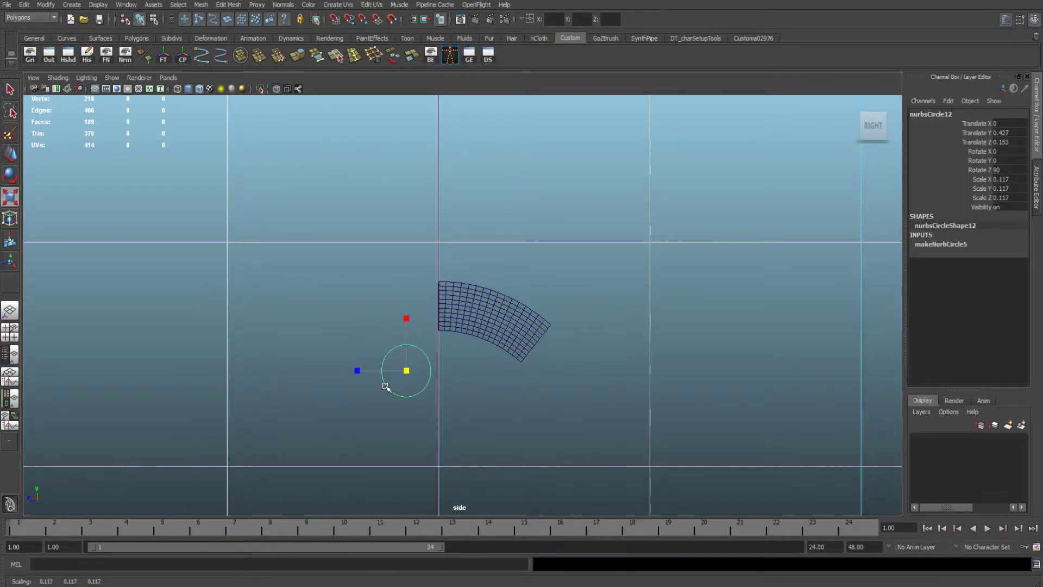
pyautogui.scroll(5, 391, 391)
pyautogui.press('w')
pyautogui.moveTo(326, 464); pyautogui.dragTo(443, 270)
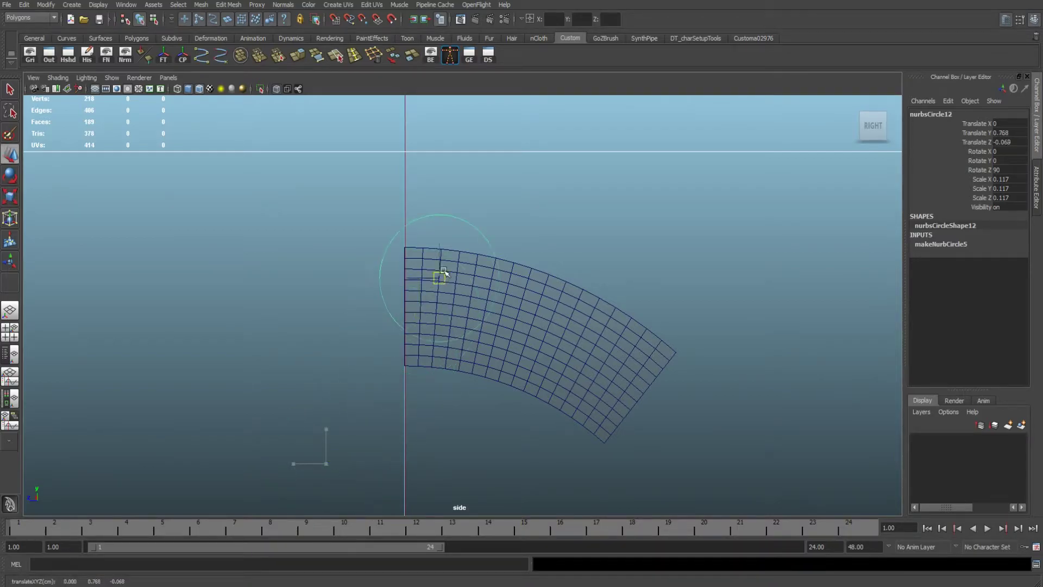
pyautogui.scroll(4, 436, 268)
pyautogui.keyDown('alt'); pyautogui.moveTo(437, 268); pyautogui.dragTo(465, 332, button='middle'); pyautogui.keyUp('alt')
# Step: Scale the circle to 0.019 bolt-hole size and fine-tune its position on the sector
pyautogui.press('r')
pyautogui.moveTo(433, 288); pyautogui.dragTo(233, 354)
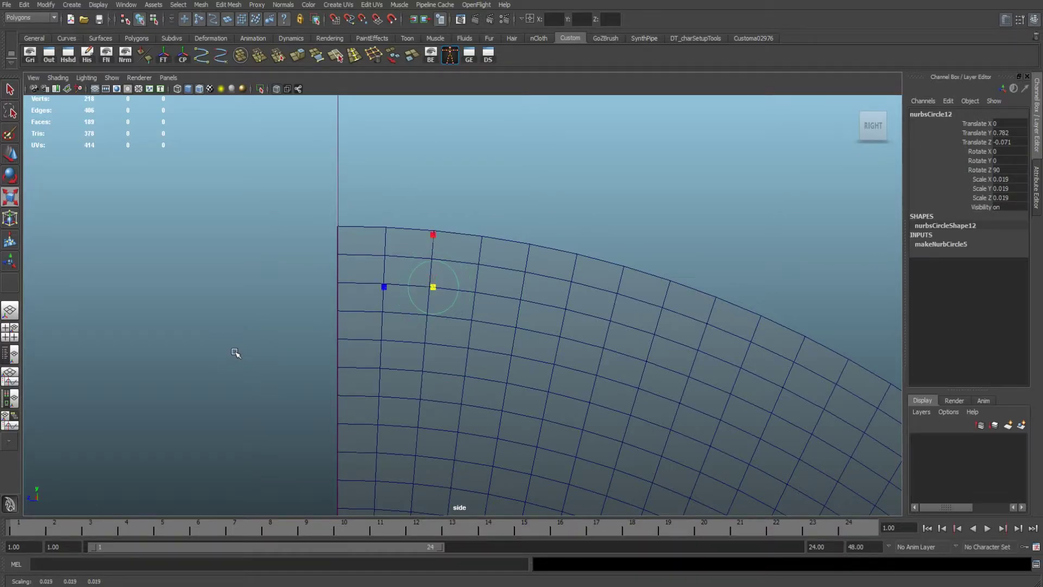
pyautogui.press('w')
pyautogui.moveTo(434, 289); pyautogui.dragTo(430, 290)
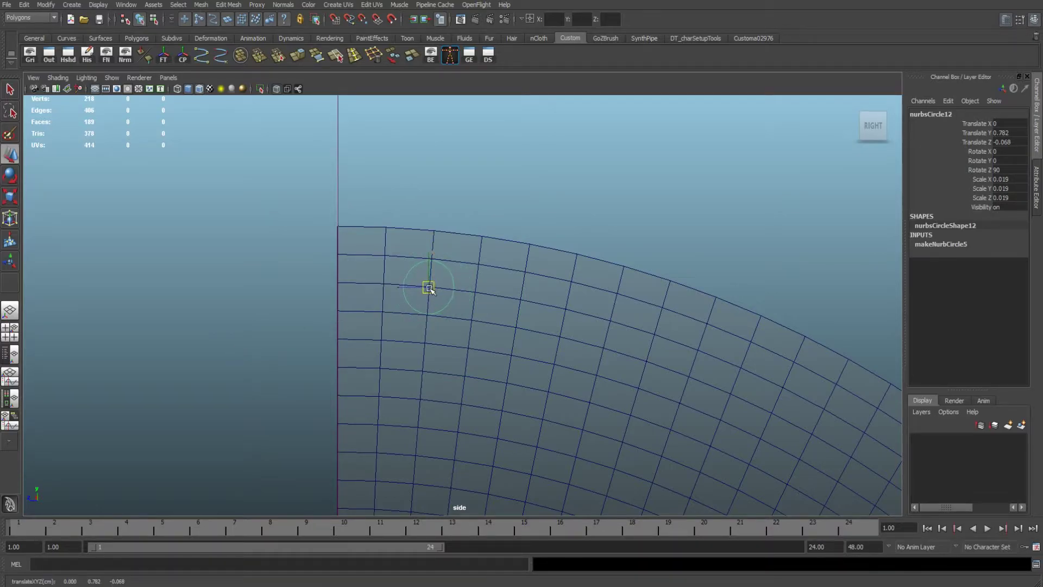
pyautogui.keyDown('alt'); pyautogui.moveTo(494, 380); pyautogui.dragTo(482, 343, button='middle'); pyautogui.keyUp('alt')
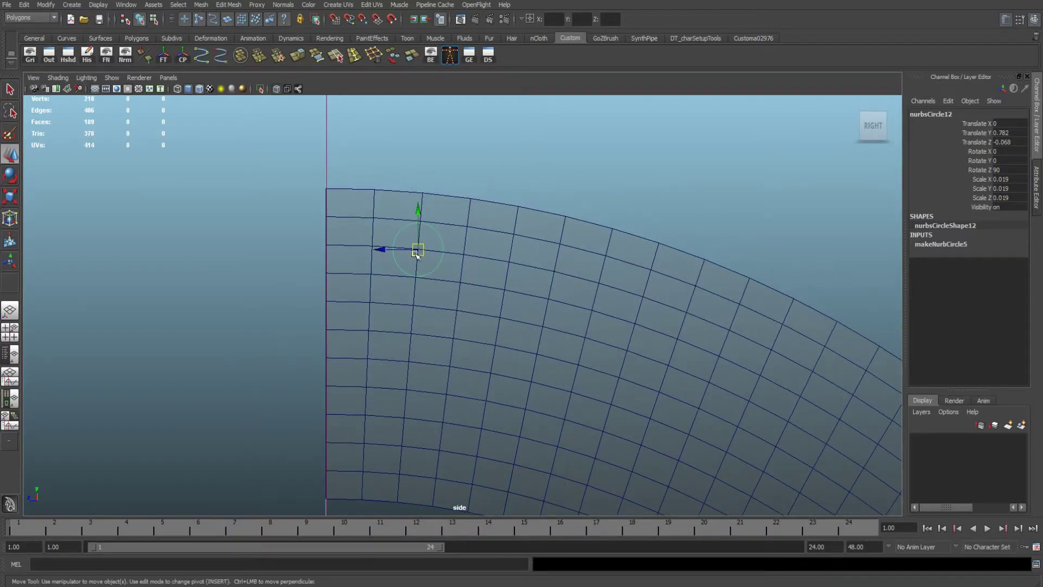
pyautogui.moveTo(417, 251); pyautogui.dragTo(419, 249)
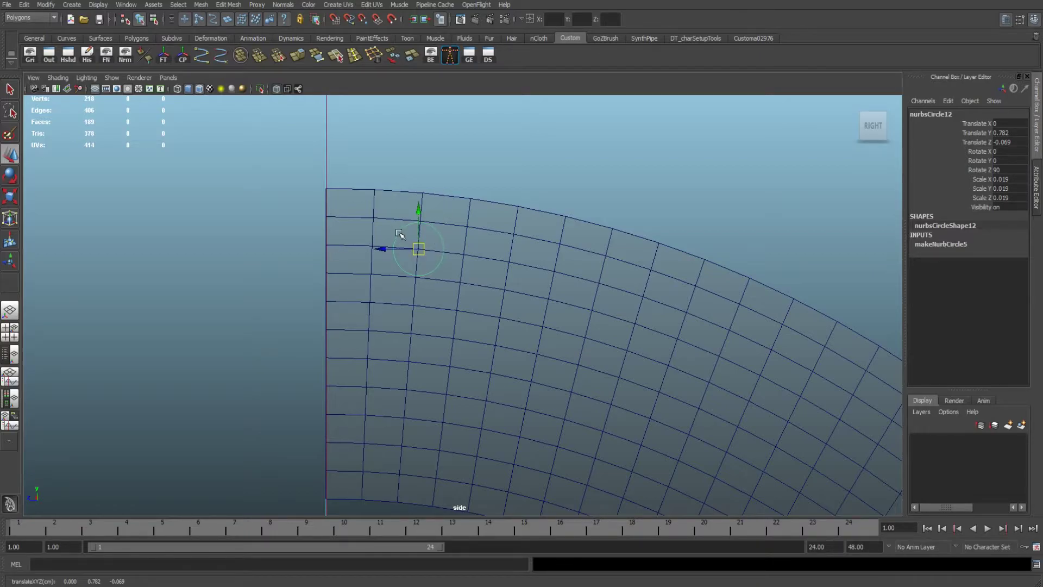
# Step: Select four vertices around the bolt-hole circle in vertex mode and scale them inward toward the circle guide
pyautogui.click(388, 229)
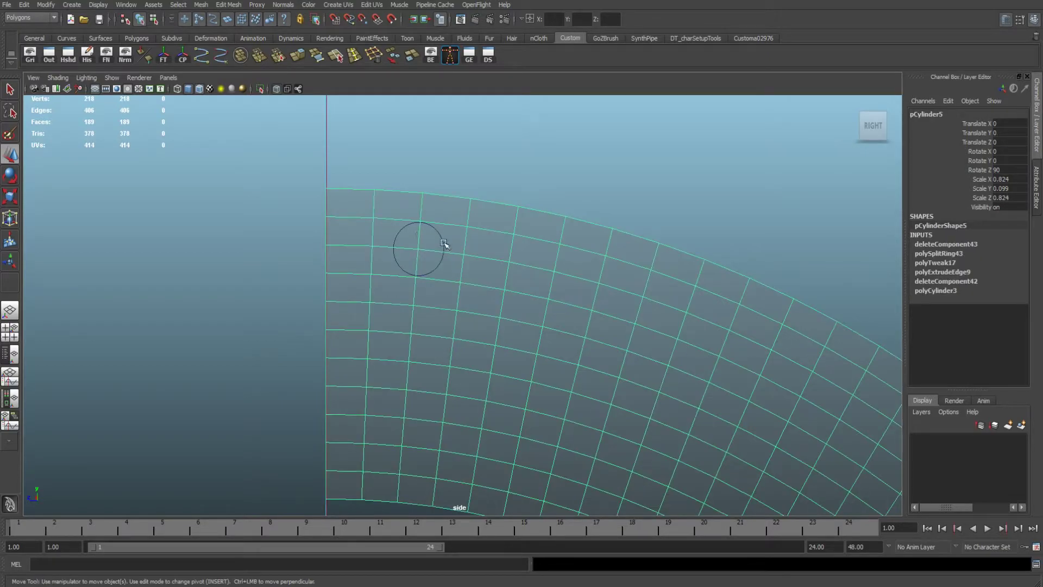
pyautogui.moveTo(458, 243); pyautogui.dragTo(395, 224, button='right')
pyautogui.moveTo(364, 209); pyautogui.dragTo(388, 232)
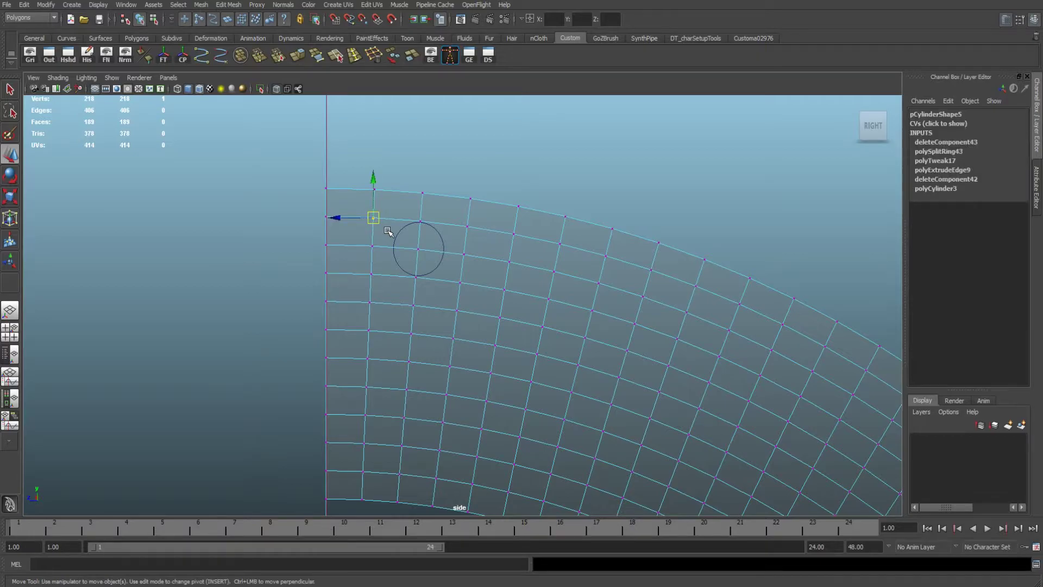
pyautogui.keyDown('shift'); pyautogui.moveTo(456, 220); pyautogui.dragTo(478, 235); pyautogui.keyUp('shift')
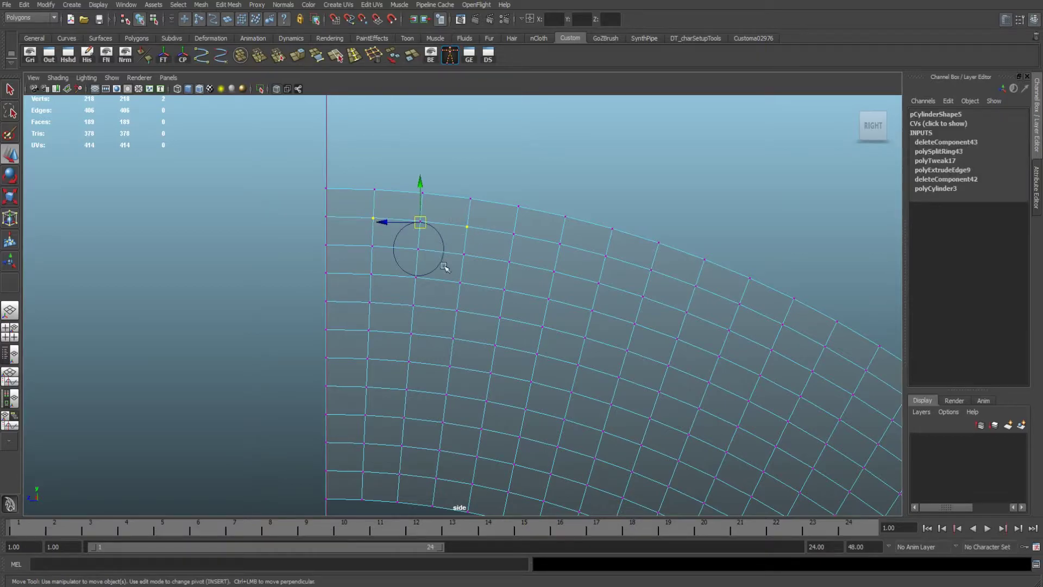
pyautogui.keyDown('shift'); pyautogui.moveTo(473, 296); pyautogui.dragTo(367, 270); pyautogui.keyUp('shift')
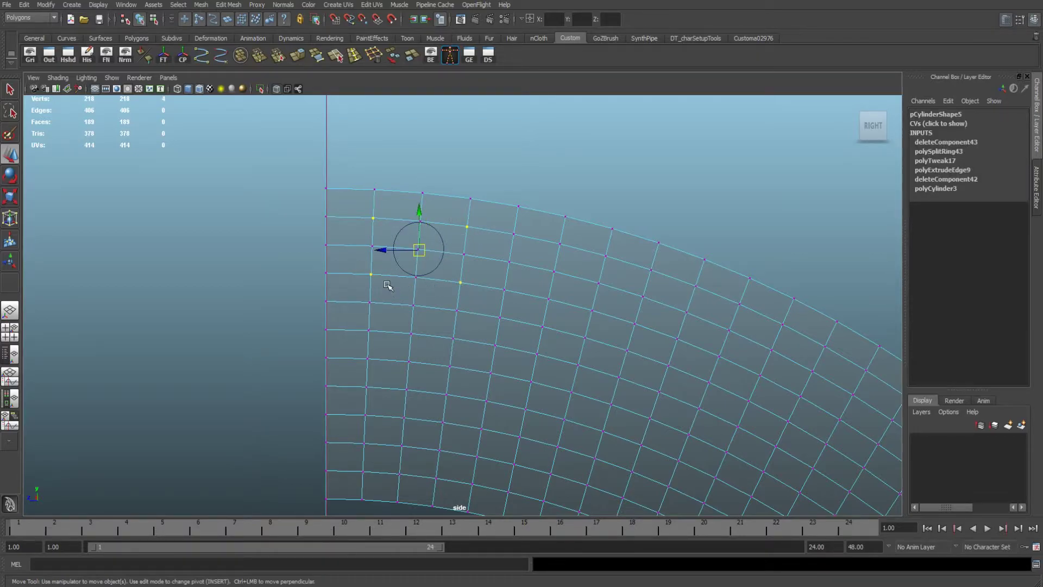
pyautogui.press('r')
pyautogui.moveTo(421, 250); pyautogui.dragTo(397, 248)
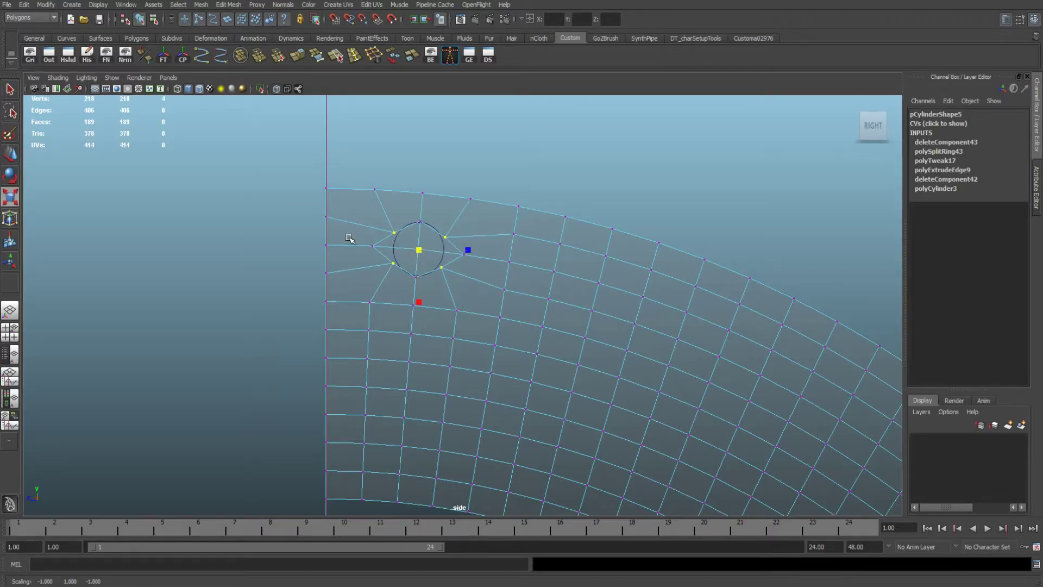
# Step: Move the left, right and upper vertices one by one onto the circle outline
pyautogui.click(373, 246)
pyautogui.press('w')
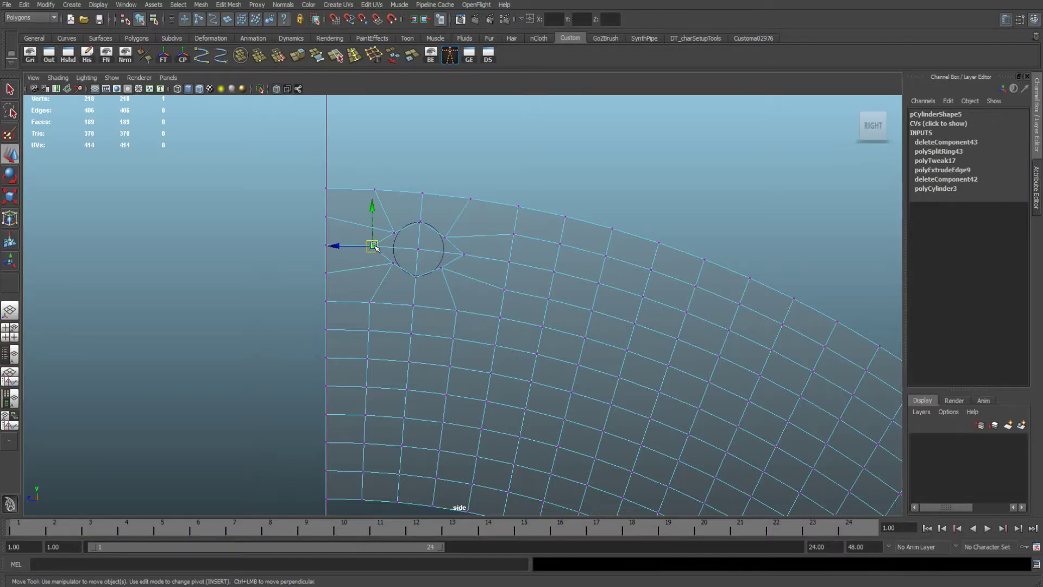
pyautogui.moveTo(375, 249); pyautogui.dragTo(393, 249)
pyautogui.click(463, 254)
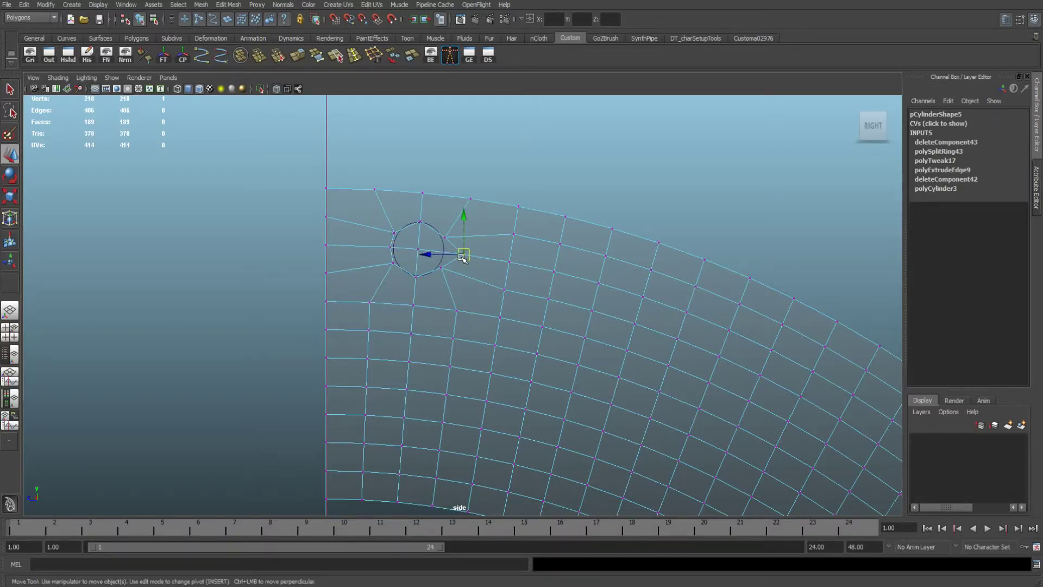
pyautogui.moveTo(464, 254)
pyautogui.mouseDown()
pyautogui.moveTo(448, 252)
pyautogui.moveTo(450, 242)
pyautogui.mouseUp()
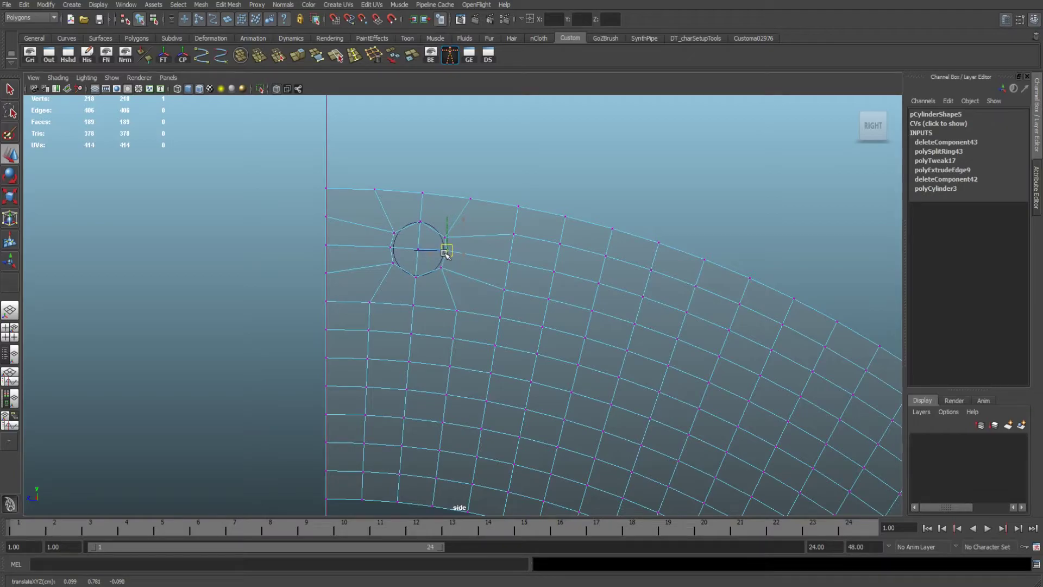
pyautogui.click(433, 233)
pyautogui.click(449, 238)
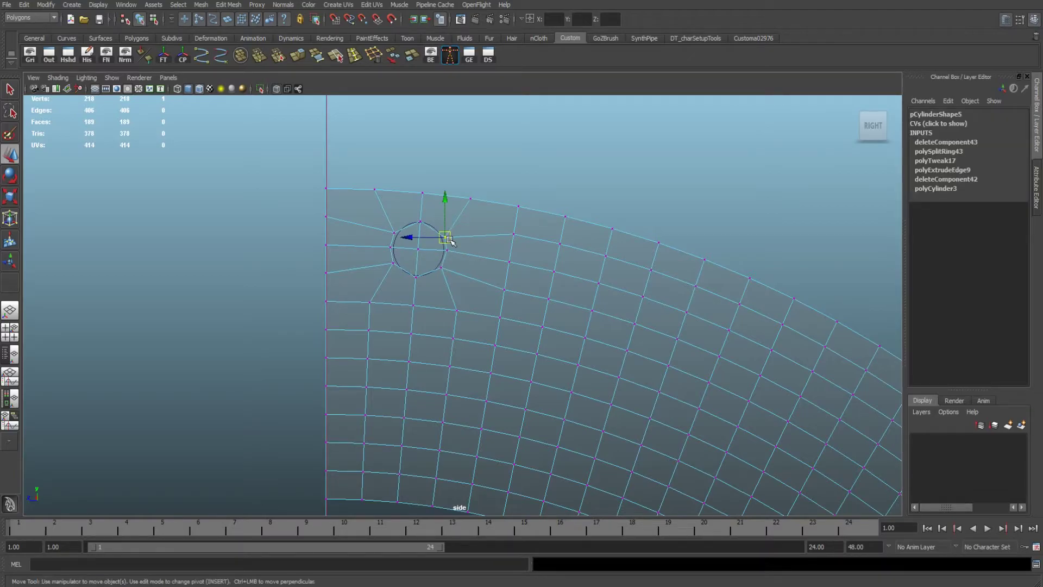
pyautogui.moveTo(448, 238); pyautogui.dragTo(443, 233)
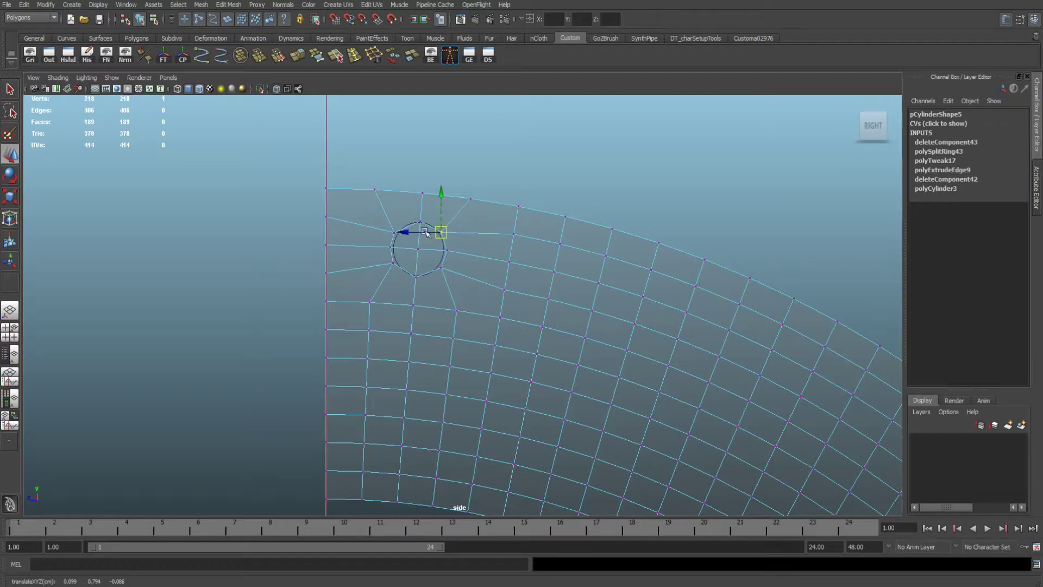
pyautogui.click(392, 233)
pyautogui.moveTo(393, 235); pyautogui.dragTo(401, 229)
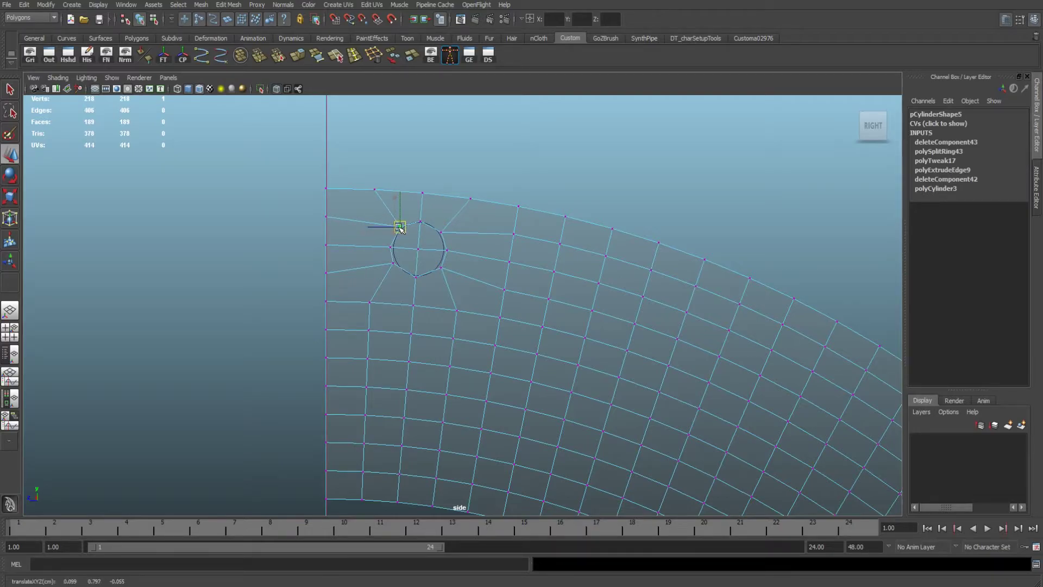
# Step: Nudge the lower-left hole vertex into place, check the remaining hole vertices, then deselect
pyautogui.click(392, 263)
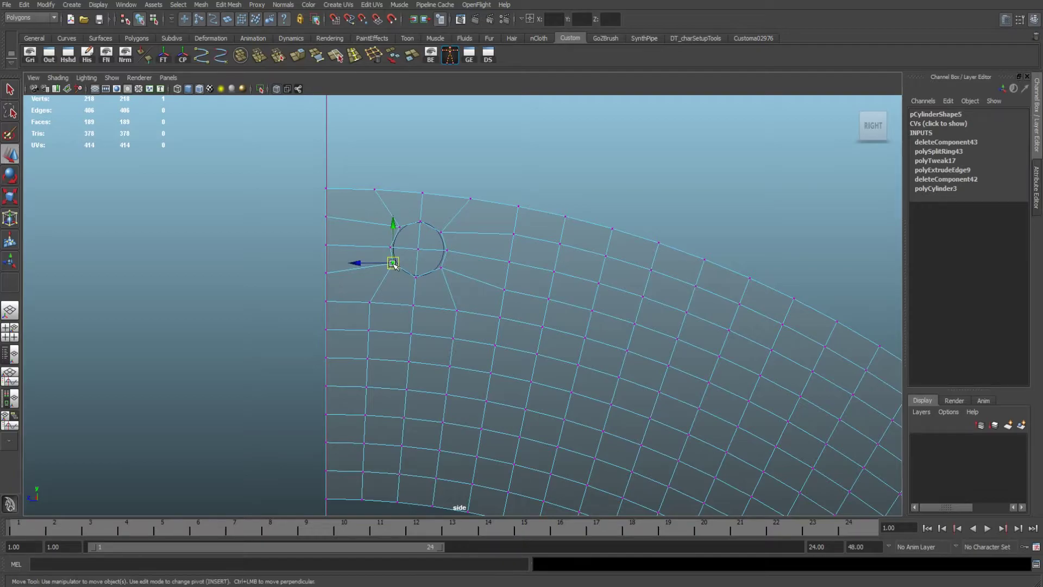
pyautogui.moveTo(392, 263); pyautogui.dragTo(399, 267)
pyautogui.click(391, 247)
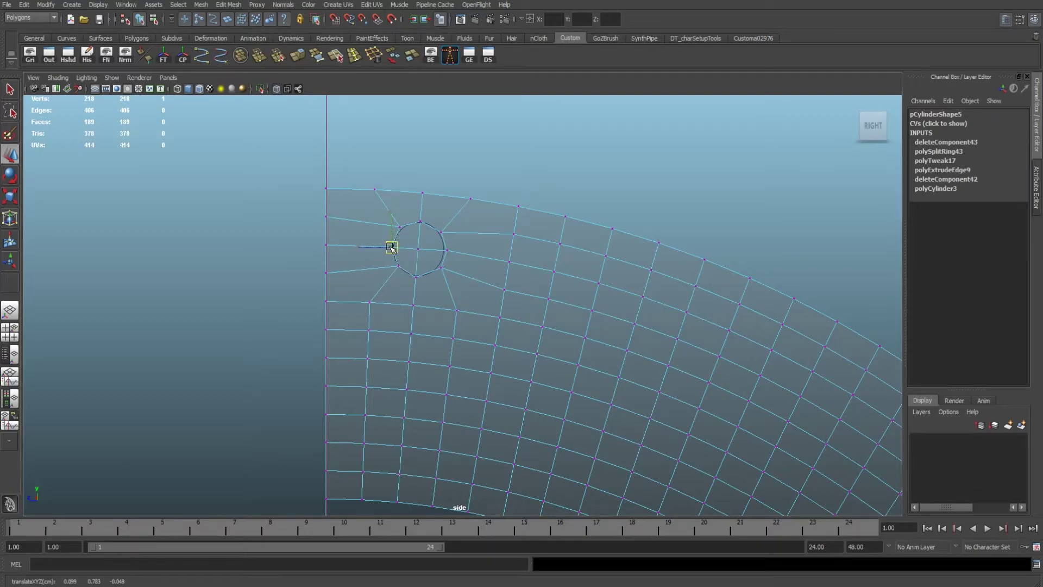
pyautogui.click(441, 268)
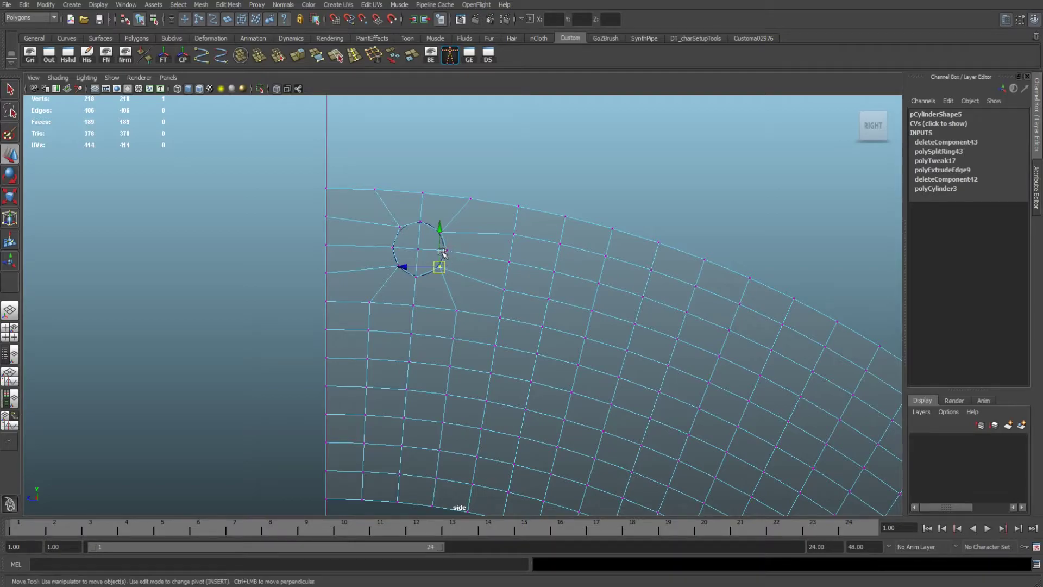
pyautogui.click(445, 250)
pyautogui.click(457, 278)
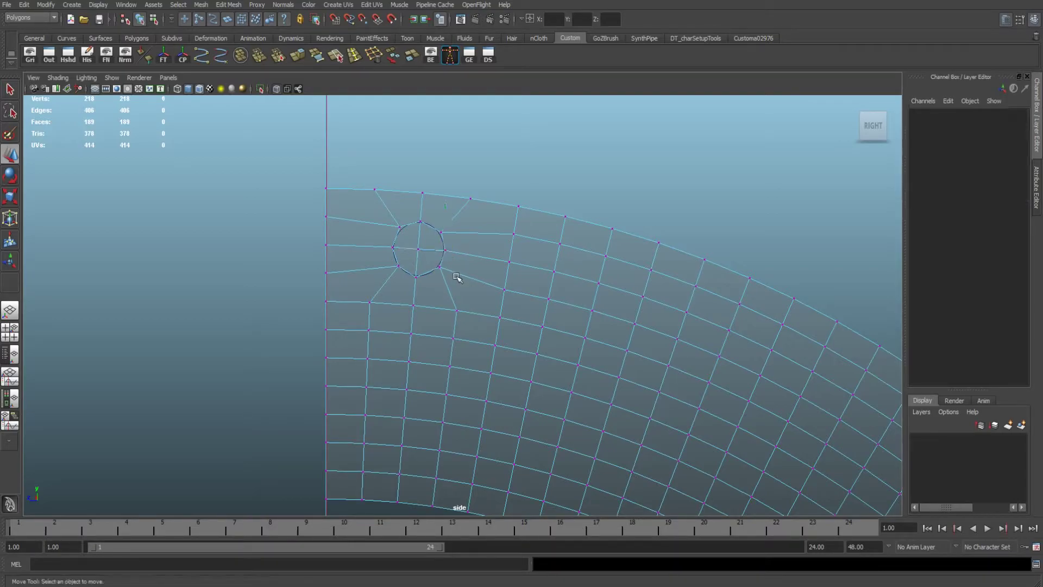
# Step: Select the faces filling the bolt hole in face mode and delete them
pyautogui.rightClick(419, 265)
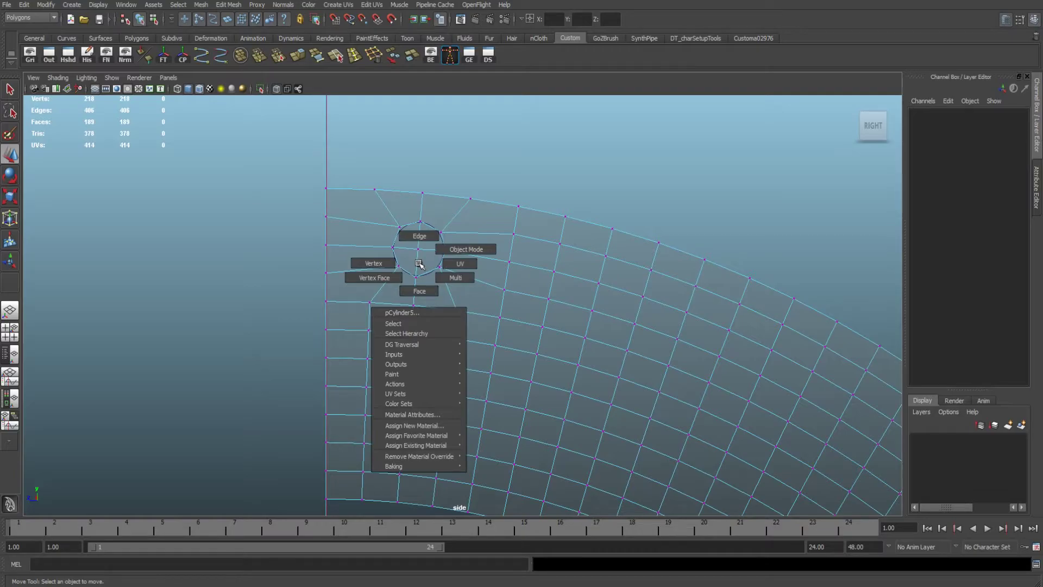
pyautogui.click(419, 291)
pyautogui.click(409, 235)
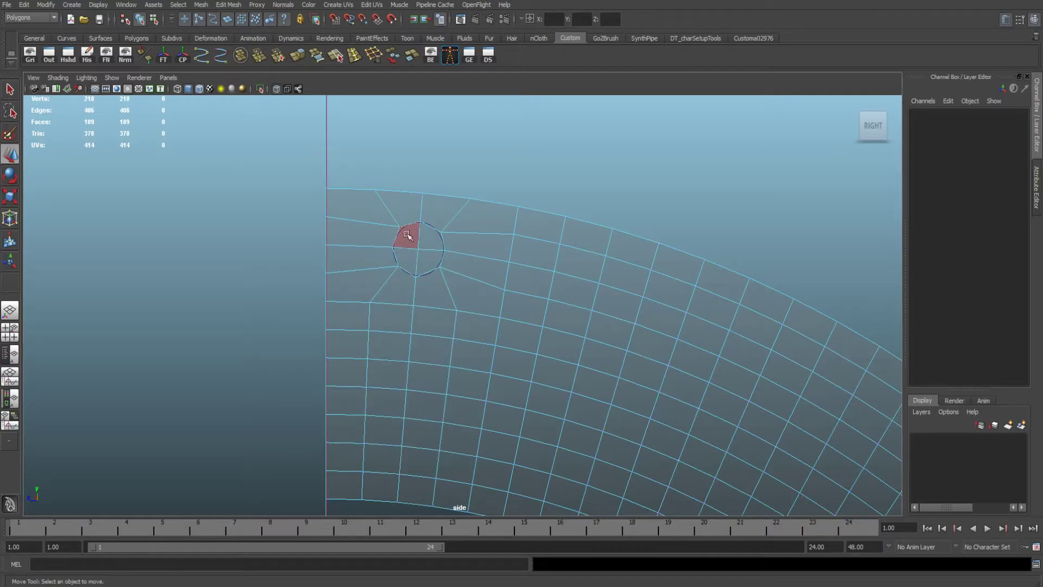
pyautogui.click(427, 261)
pyautogui.press('Insert')
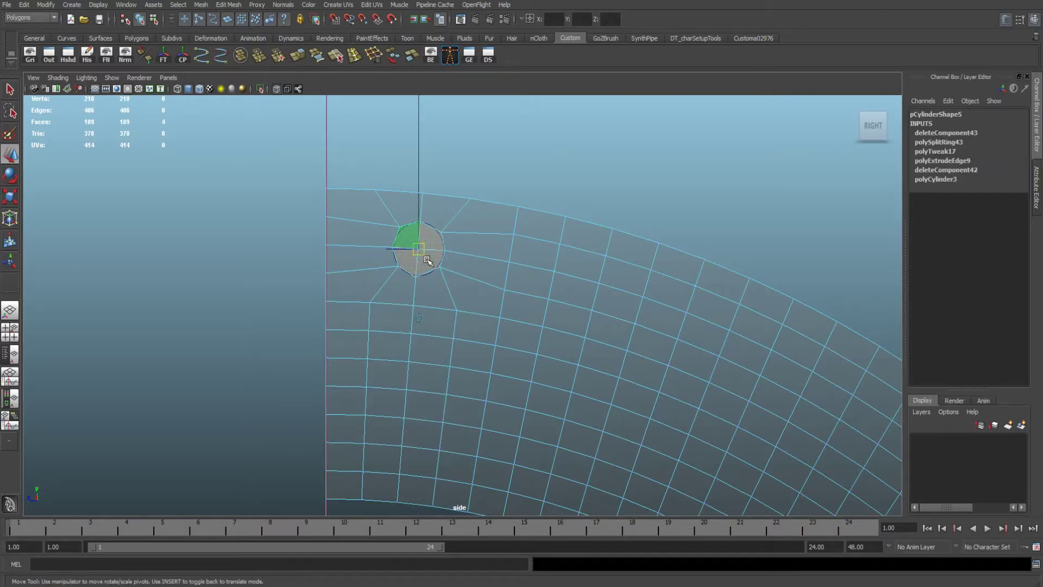
pyautogui.press('Insert')
pyautogui.press('Delete')
# Step: Return to Object Mode, deselect everything, then select the rotor sector
pyautogui.click(466, 263)
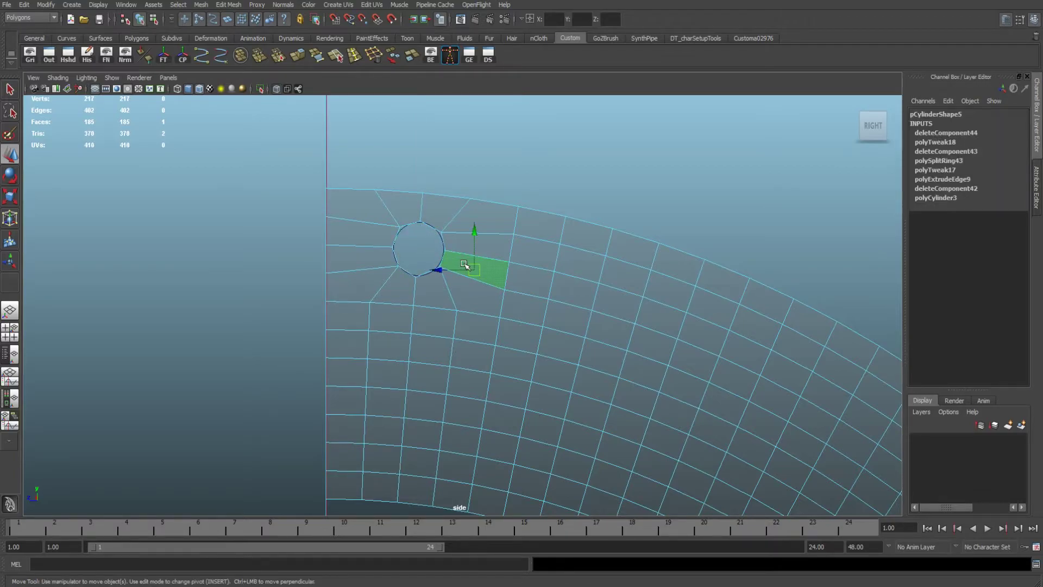
pyautogui.rightClick(464, 264)
pyautogui.click(499, 251)
pyautogui.click(554, 172)
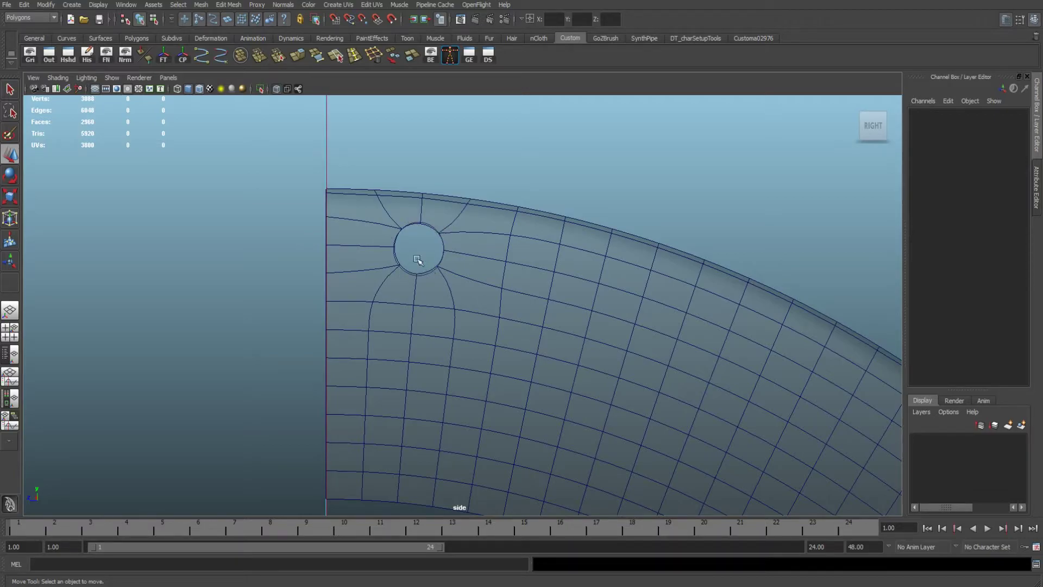
pyautogui.click(477, 300)
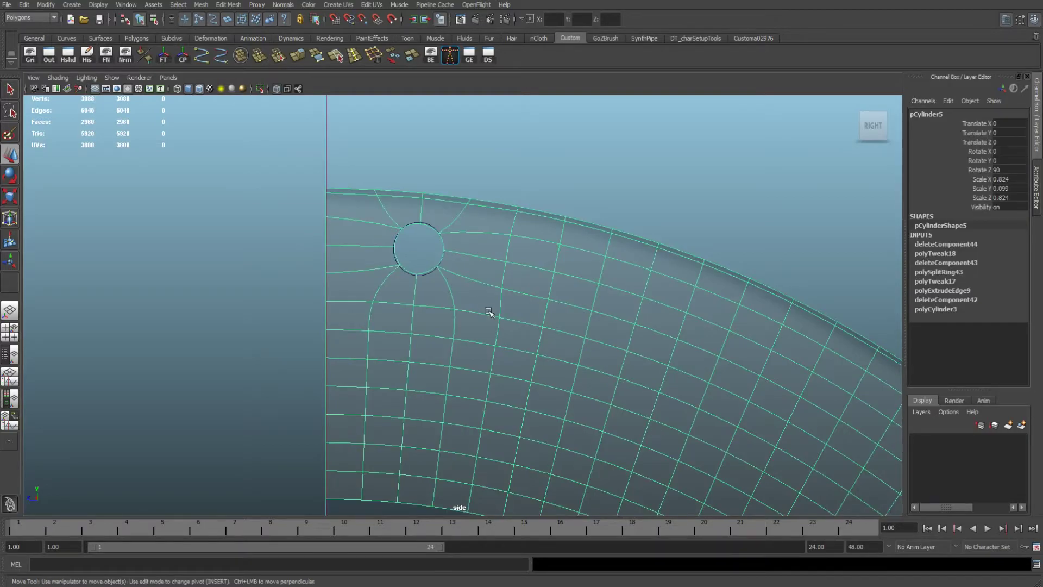
pyautogui.keyDown('alt'); pyautogui.moveTo(477, 301); pyautogui.dragTo(319, 138, button='middle'); pyautogui.keyUp('alt')
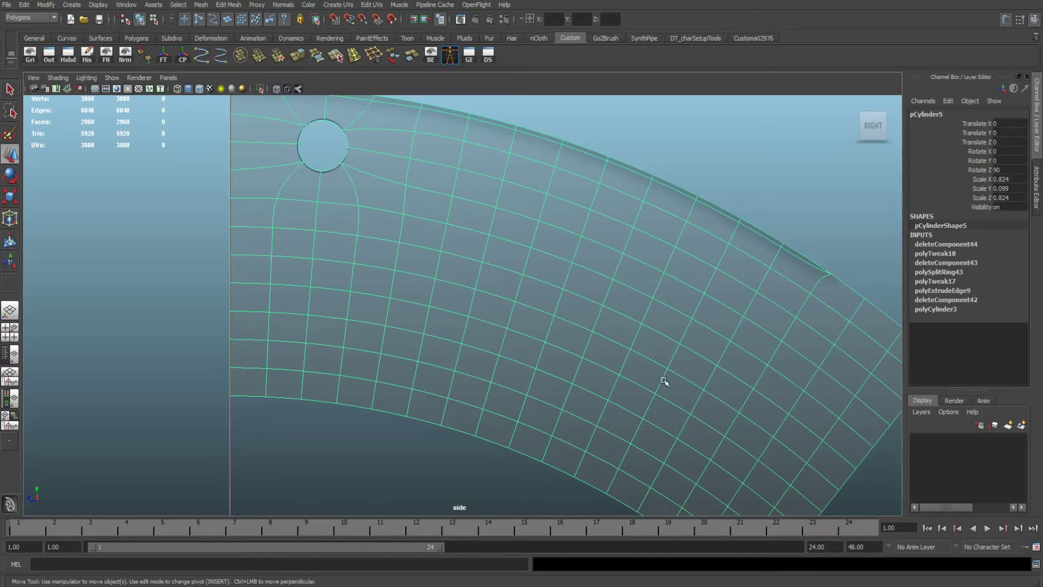
# Step: Reveal the hidden reference wheel with Display > Show > Show Last Hidden
pyautogui.scroll(-5, 503, 323)
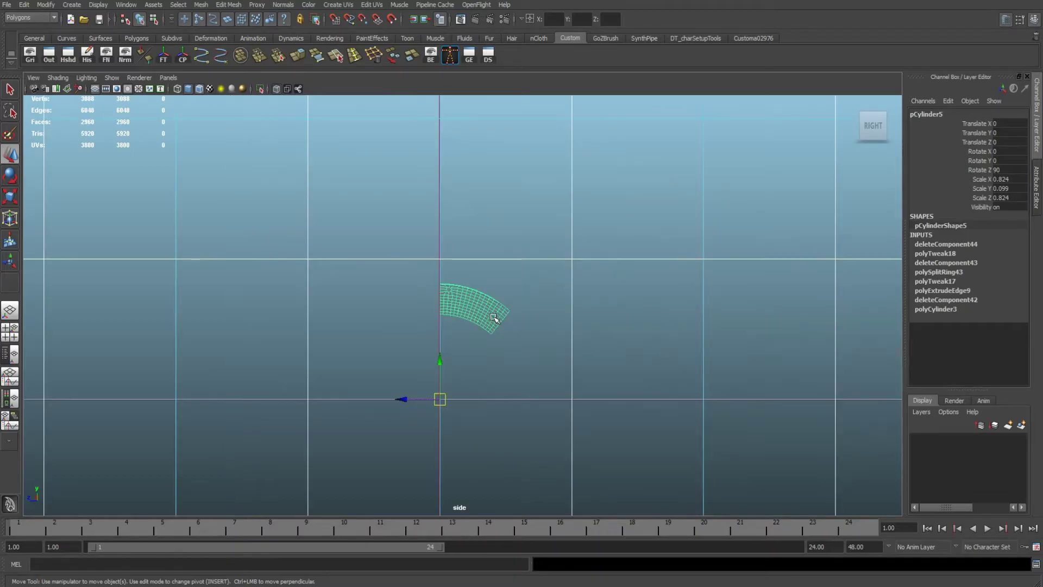
pyautogui.scroll(3, 492, 340)
pyautogui.scroll(2, 490, 342)
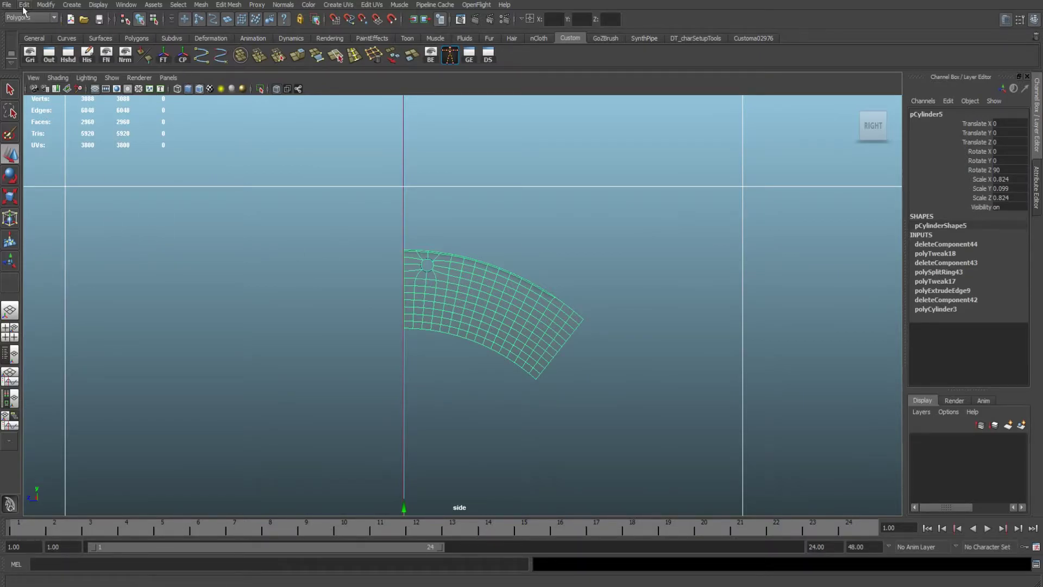
pyautogui.click(45, 5)
pyautogui.moveTo(65, 5)
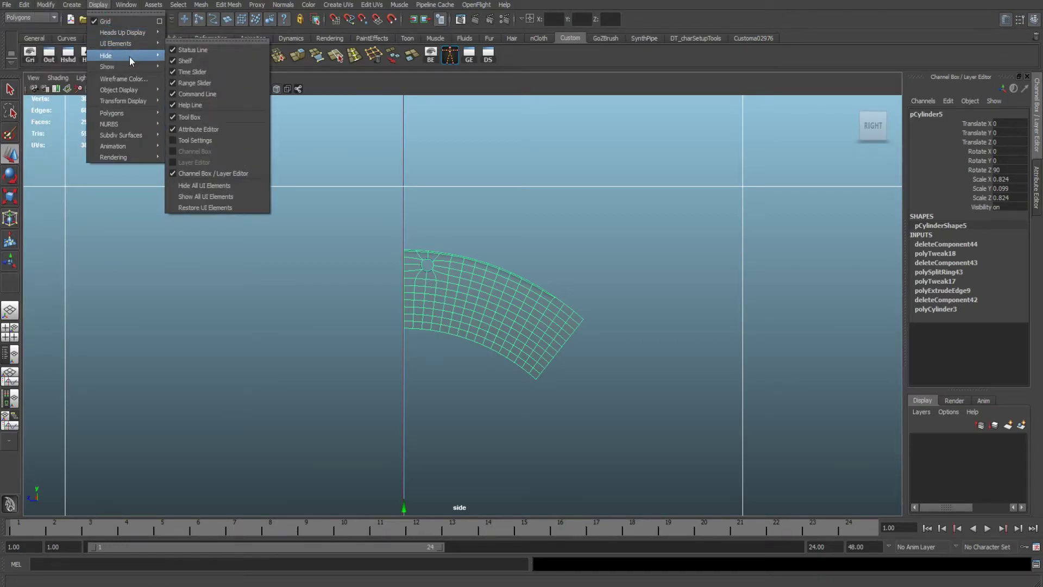
pyautogui.moveTo(138, 66)
pyautogui.click(183, 85)
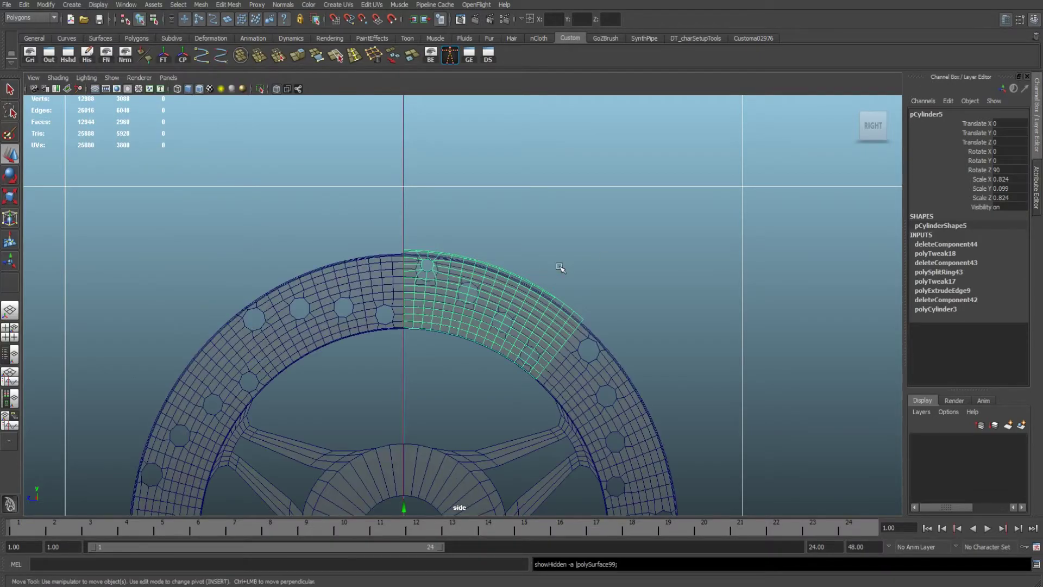
# Step: Zoom to compare the wheel against the new sector, then select the old wheel mesh
pyautogui.scroll(5, 614, 259)
pyautogui.scroll(2, 455, 185)
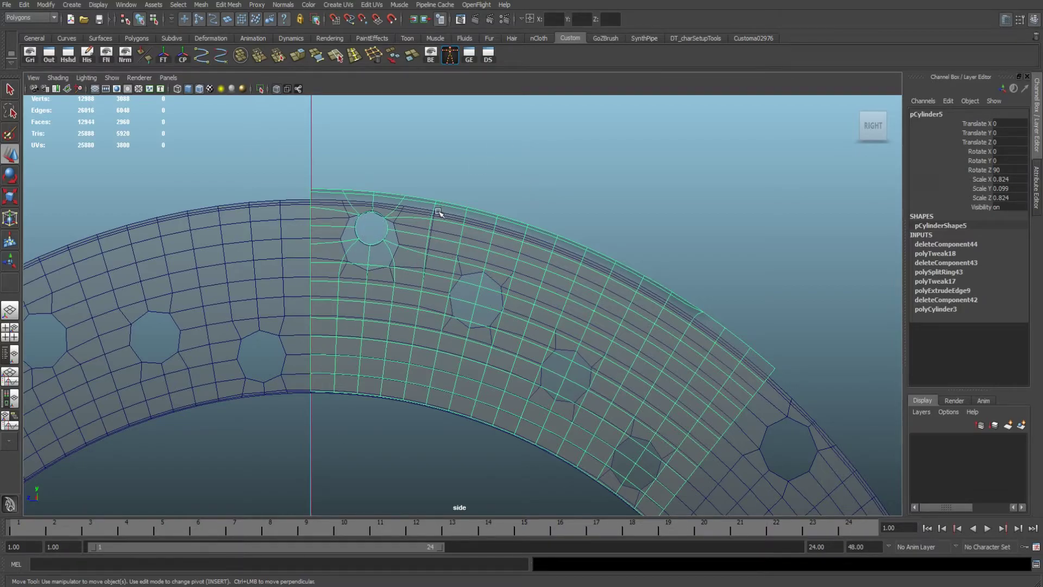
pyautogui.scroll(-5, 427, 212)
pyautogui.scroll(1, 430, 278)
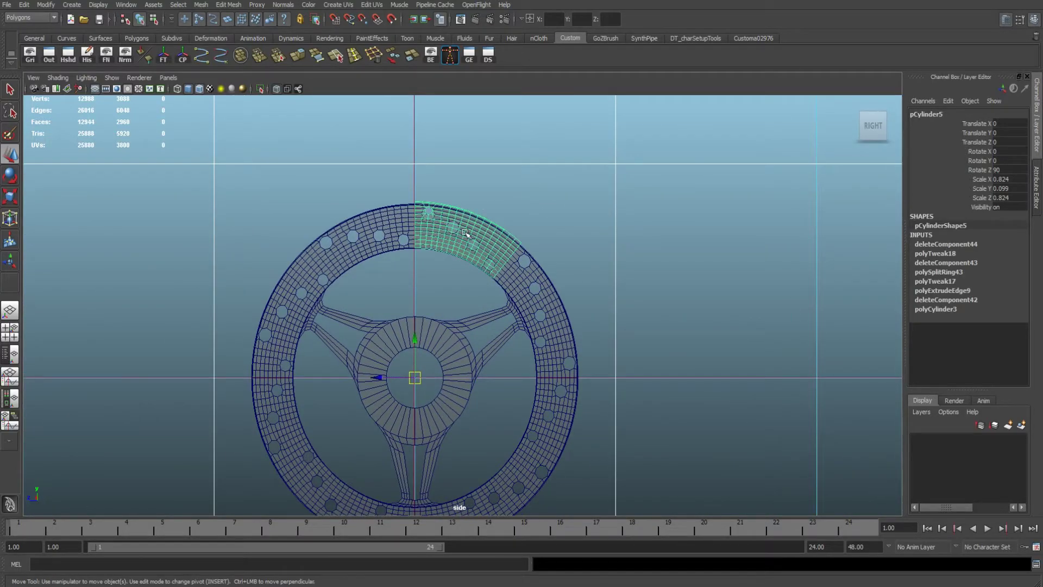
pyautogui.scroll(2, 496, 255)
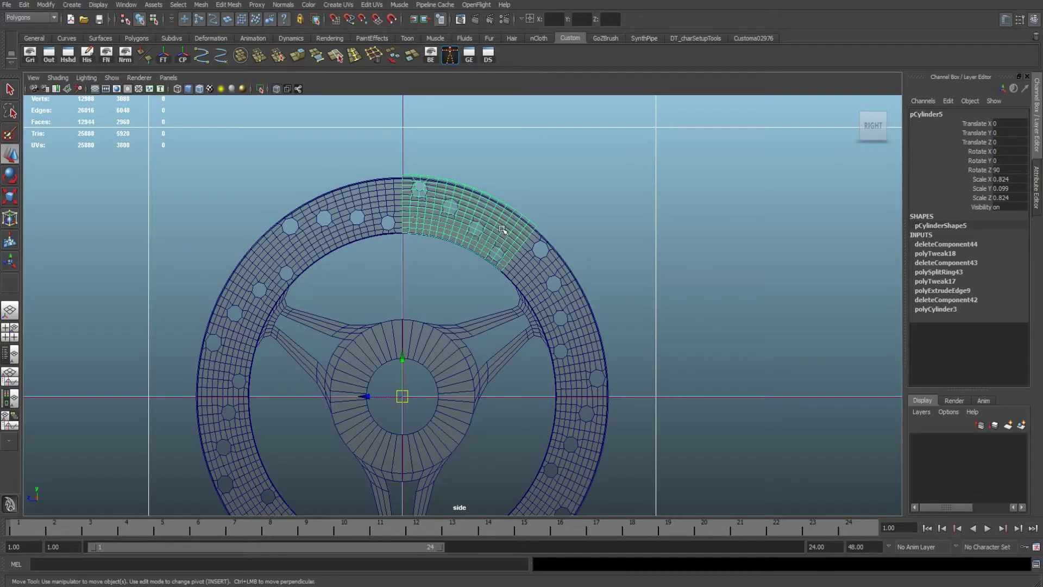
pyautogui.click(545, 292)
# Step: Delete the old wheel, then Duplicate Special the sector into 8 copies rotated 40° in X
pyautogui.press('Delete')
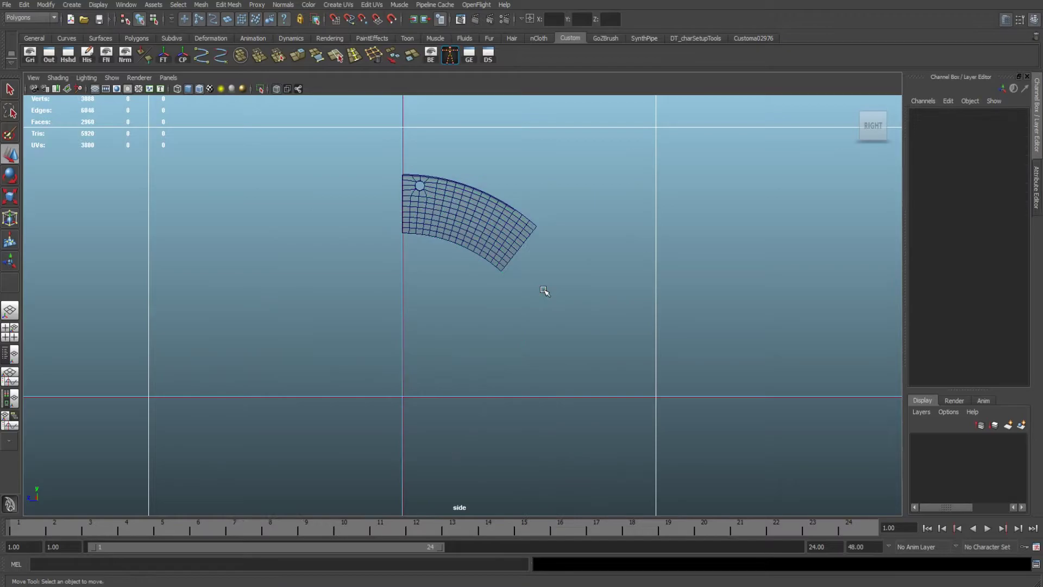
pyautogui.click(468, 212)
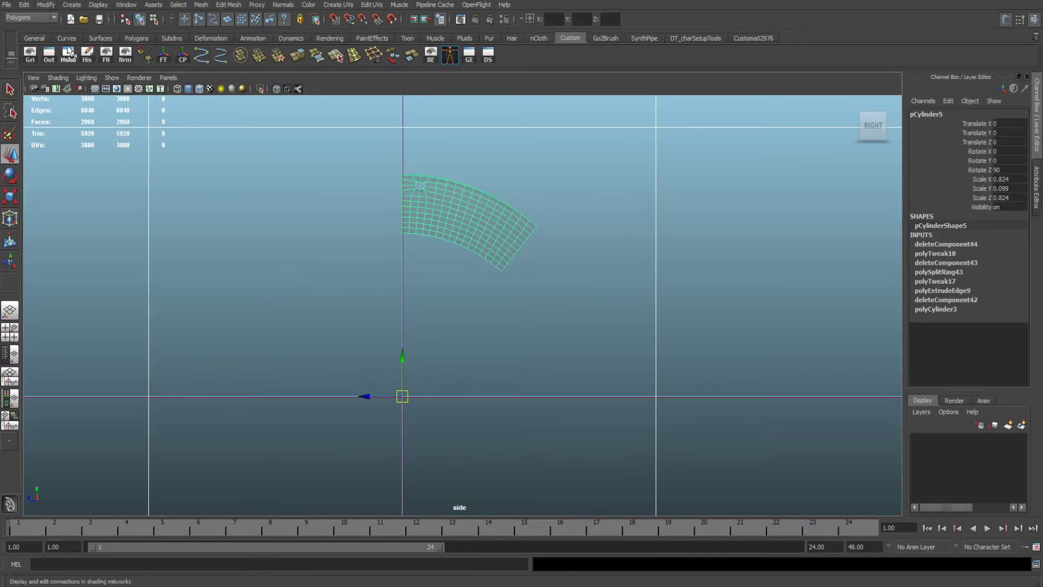
pyautogui.click(46, 5)
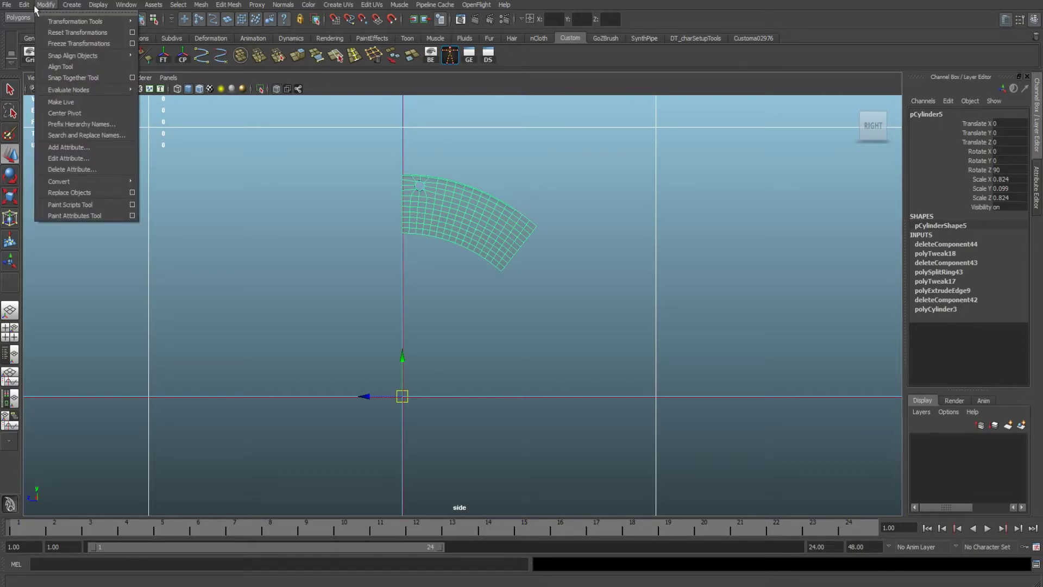
pyautogui.moveTo(28, 8)
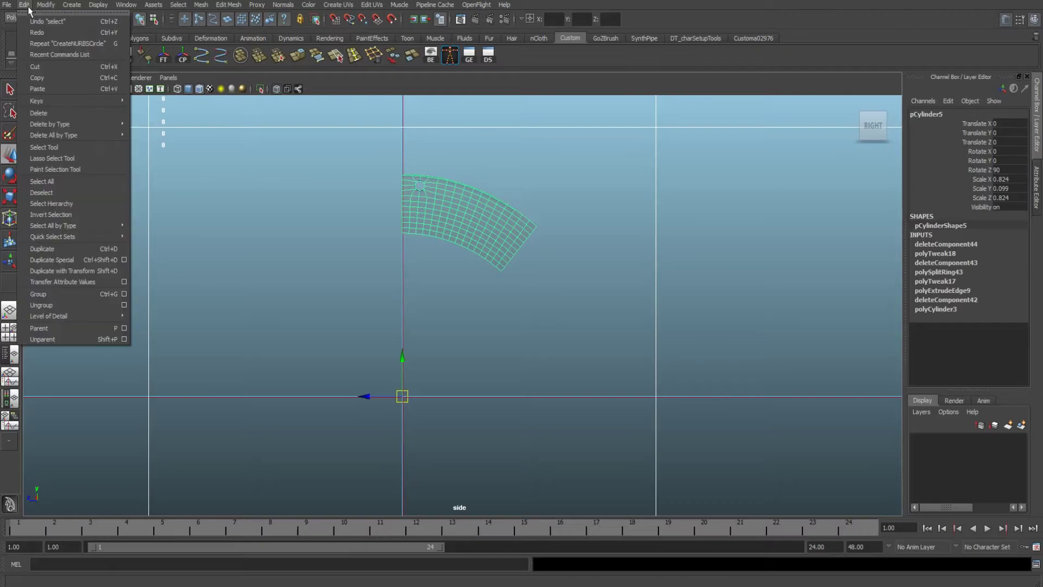
pyautogui.click(124, 260)
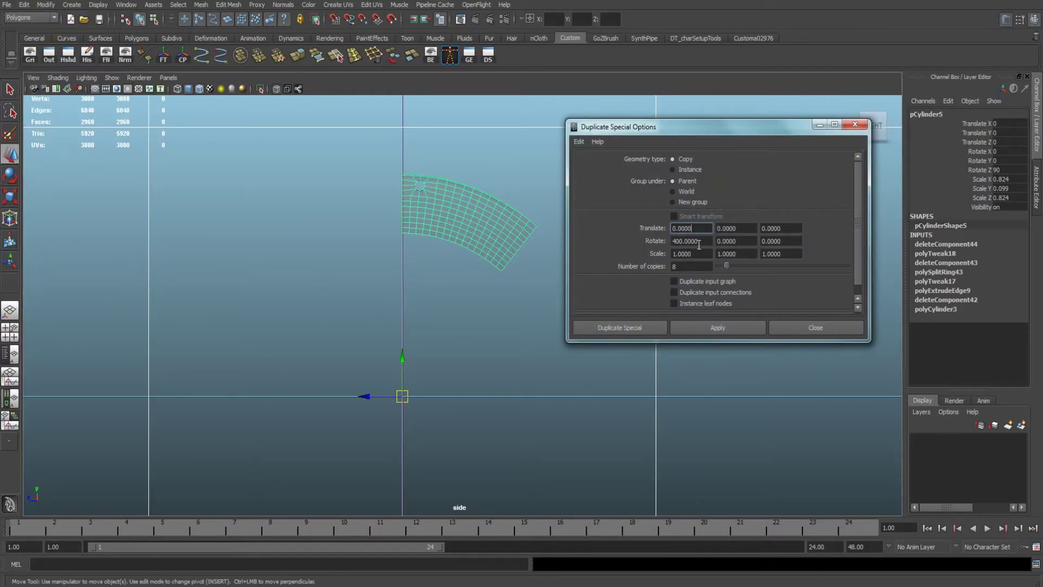
pyautogui.doubleClick(679, 242)
pyautogui.moveTo(748, 127); pyautogui.dragTo(840, 99)
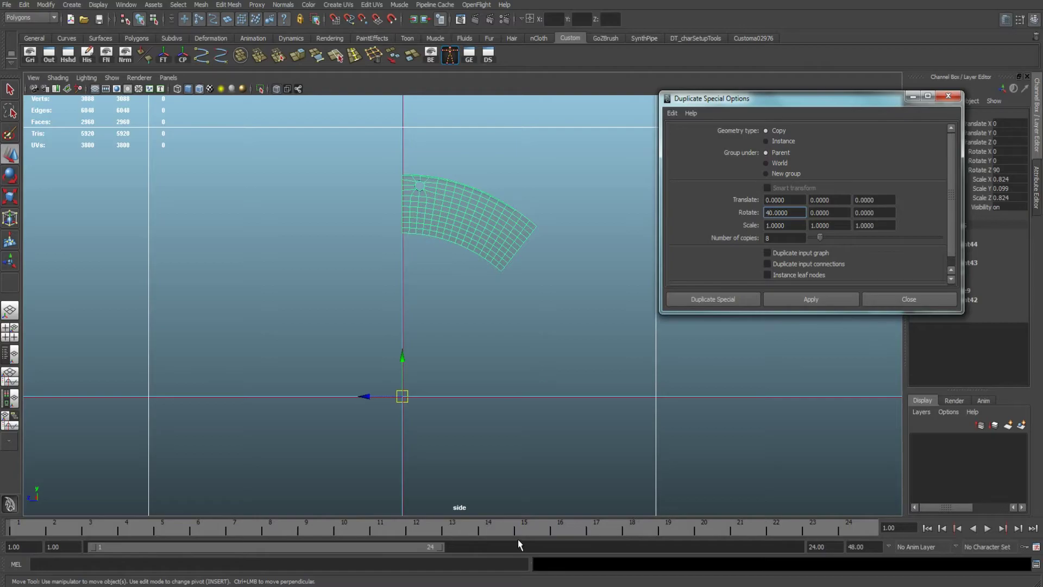
pyautogui.click(794, 300)
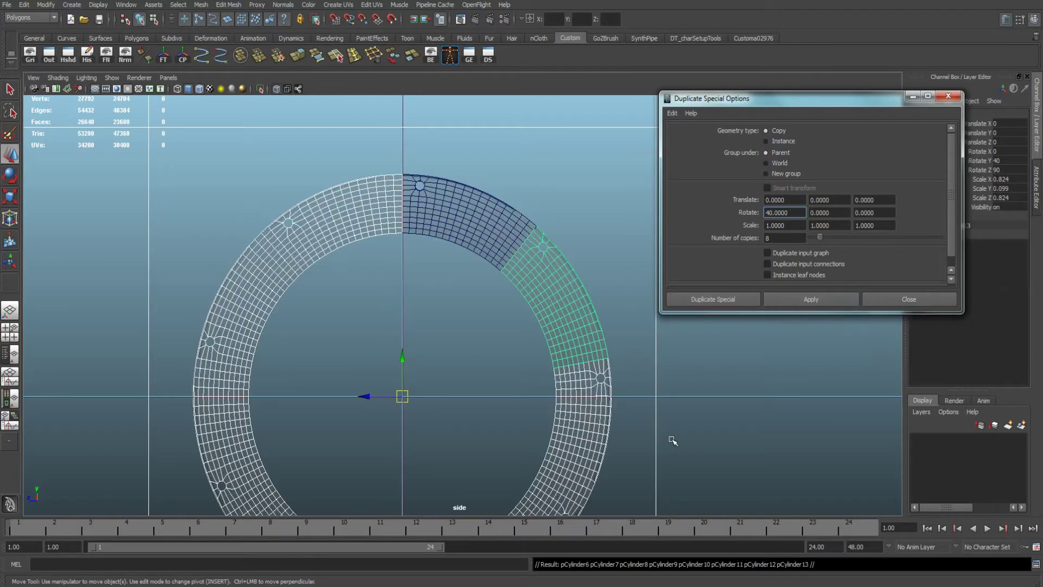
pyautogui.keyDown('alt'); pyautogui.moveTo(660, 412); pyautogui.dragTo(648, 349, button='middle'); pyautogui.keyUp('alt')
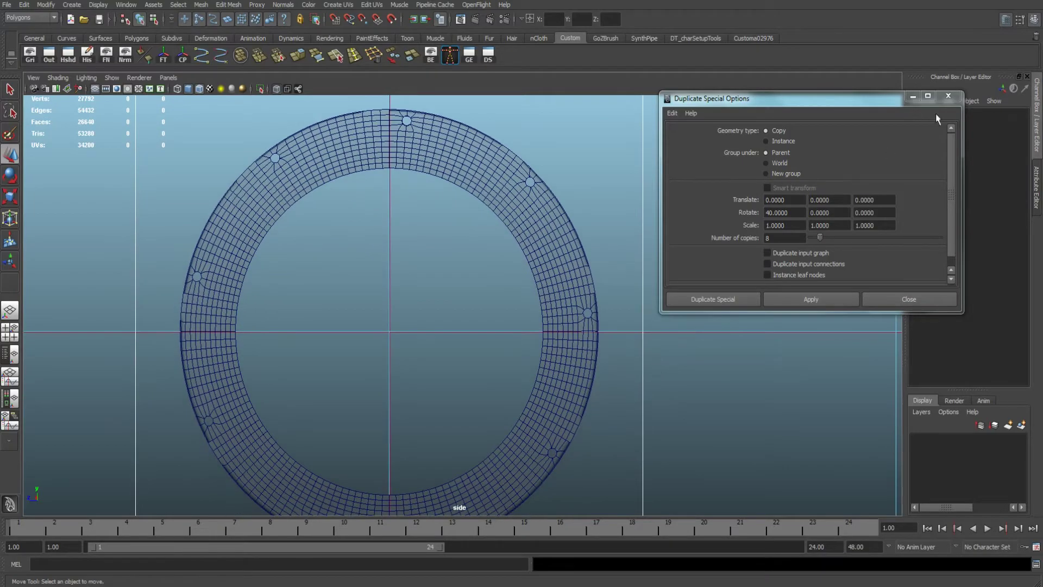
pyautogui.click(949, 96)
pyautogui.keyDown('alt'); pyautogui.moveTo(520, 365); pyautogui.dragTo(576, 332, button='middle'); pyautogui.keyUp('alt')
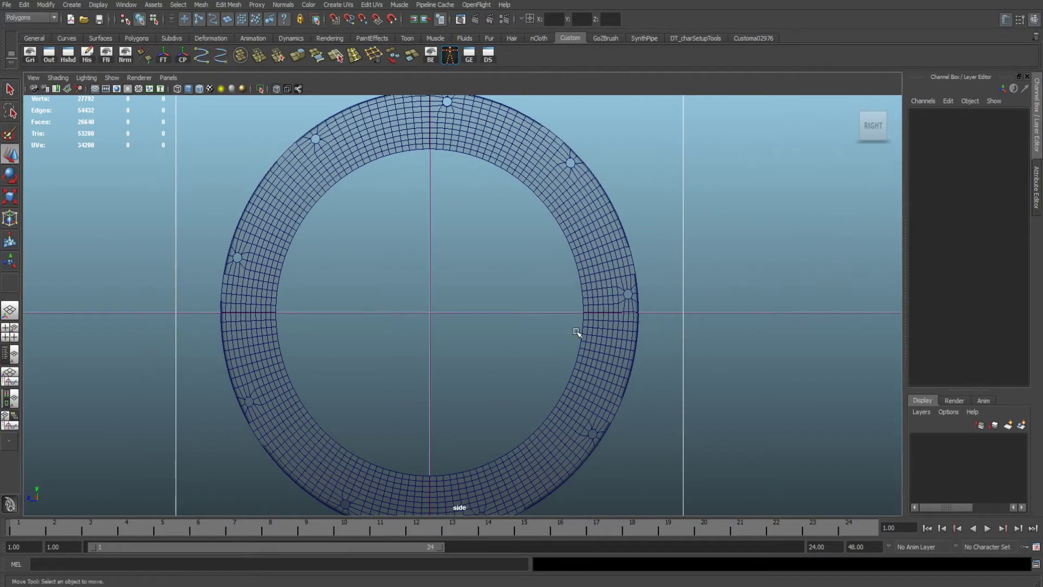
# Step: Select the ring sectors one by one, then marquee-select all of them
pyautogui.click(601, 244)
pyautogui.click(593, 375)
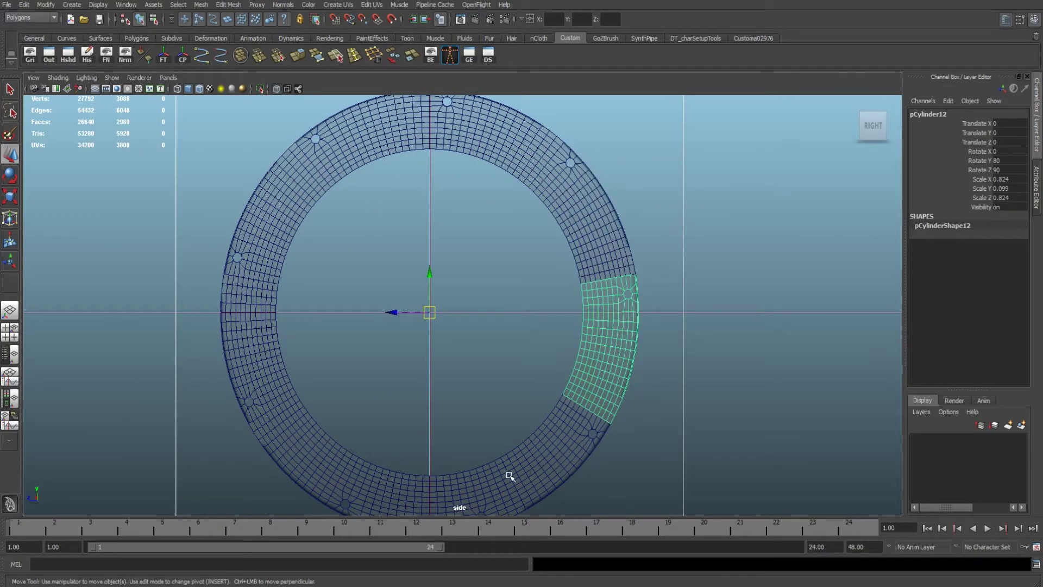
pyautogui.click(379, 487)
pyautogui.click(287, 433)
pyautogui.click(278, 358)
pyautogui.click(294, 184)
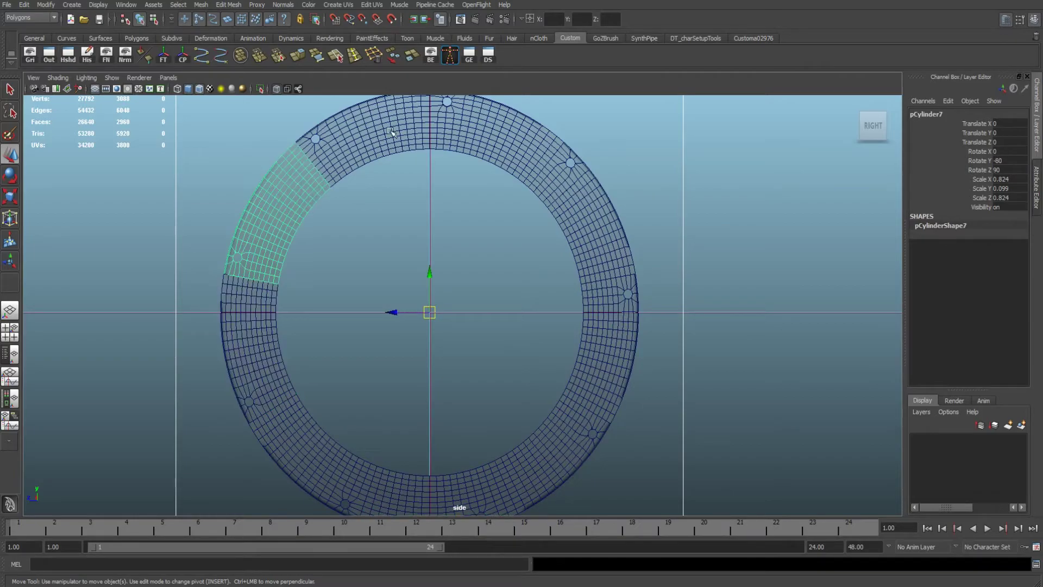
pyautogui.click(392, 131)
pyautogui.click(519, 147)
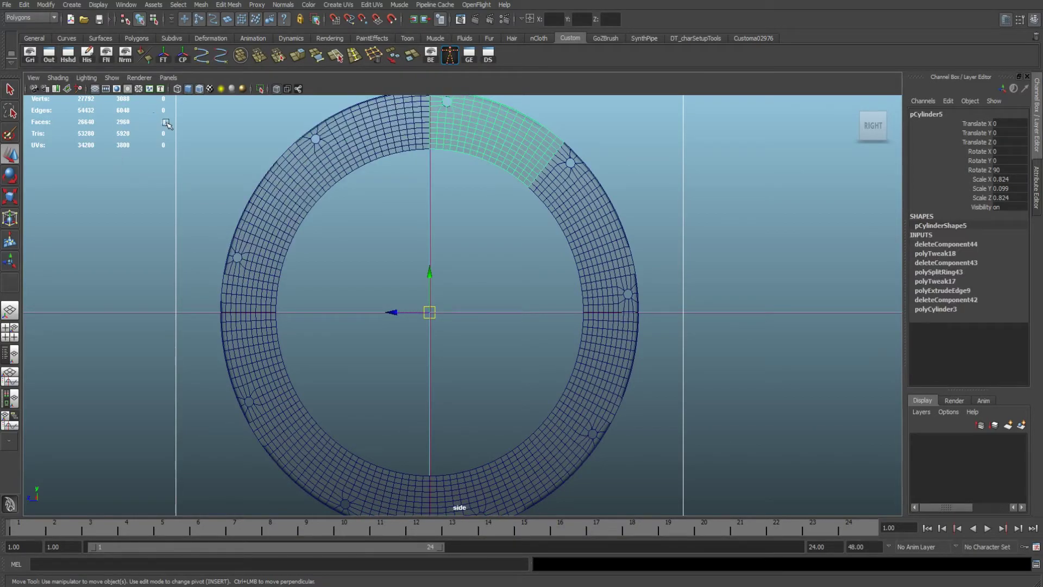
pyautogui.moveTo(166, 123); pyautogui.dragTo(694, 478)
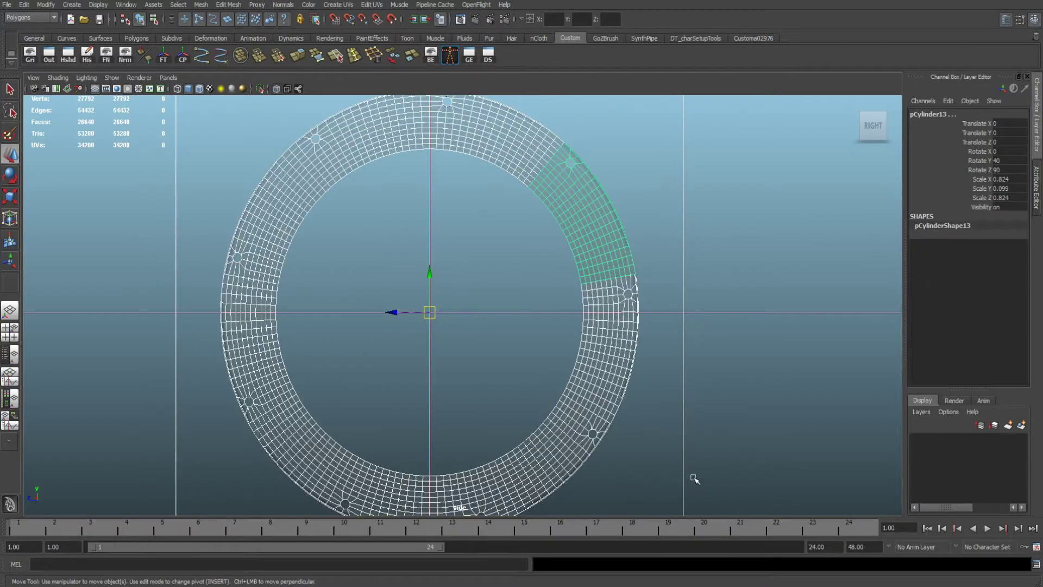
# Step: In the perspective view, select one sector and show its unsmoothed cage with 1
pyautogui.press('alt')
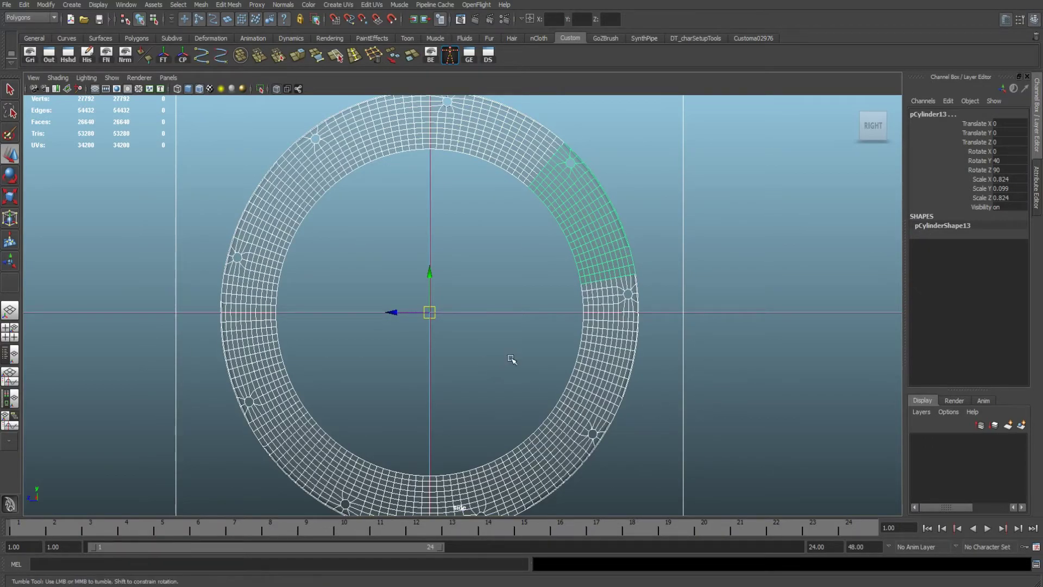
pyautogui.press('space')
pyautogui.press('space')
pyautogui.keyDown('alt'); pyautogui.moveTo(725, 188); pyautogui.dragTo(450, 242); pyautogui.keyUp('alt')
pyautogui.click(369, 278)
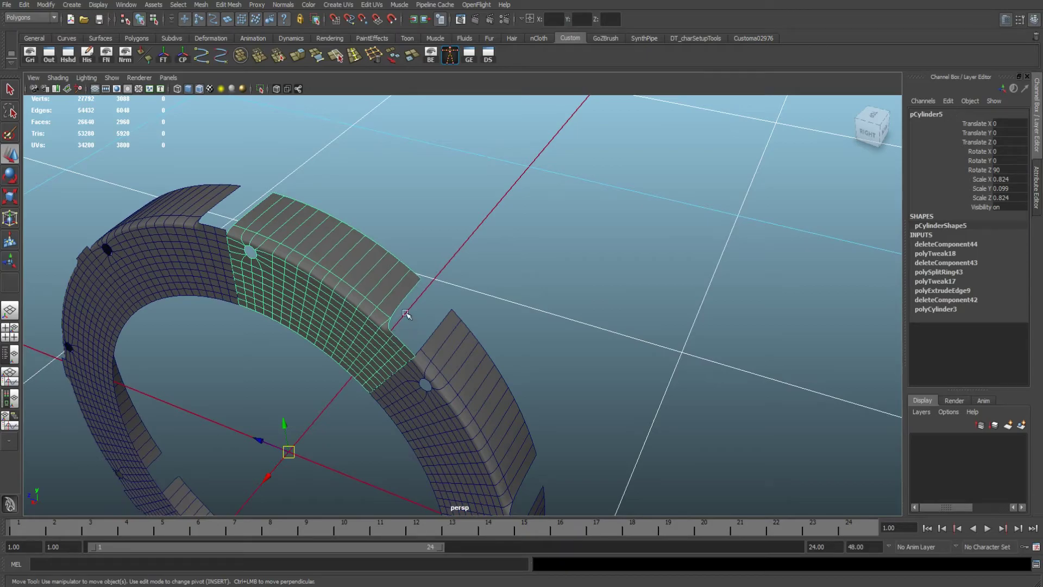
pyautogui.press('1')
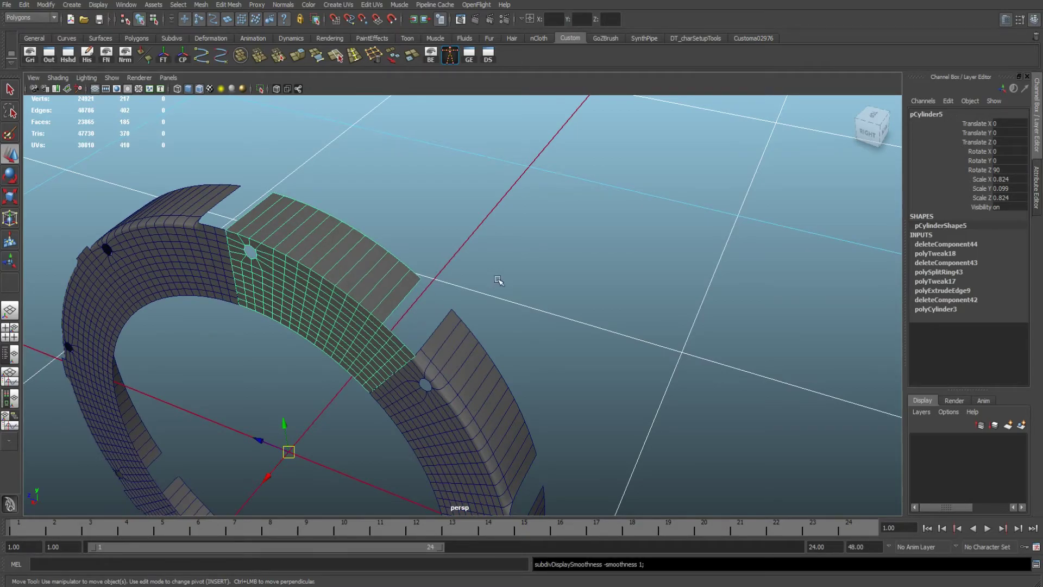
# Step: Orbit to a near-frontal view and marquee-select the whole ring of sectors
pyautogui.keyDown('alt'); pyautogui.moveTo(499, 282); pyautogui.dragTo(413, 281); pyautogui.keyUp('alt')
pyautogui.keyDown('alt'); pyautogui.moveTo(592, 251); pyautogui.dragTo(536, 267); pyautogui.keyUp('alt')
pyautogui.keyDown('alt'); pyautogui.moveTo(514, 305); pyautogui.dragTo(523, 266); pyautogui.keyUp('alt')
pyautogui.keyDown('alt'); pyautogui.moveTo(524, 266); pyautogui.dragTo(527, 277, button='middle'); pyautogui.keyUp('alt')
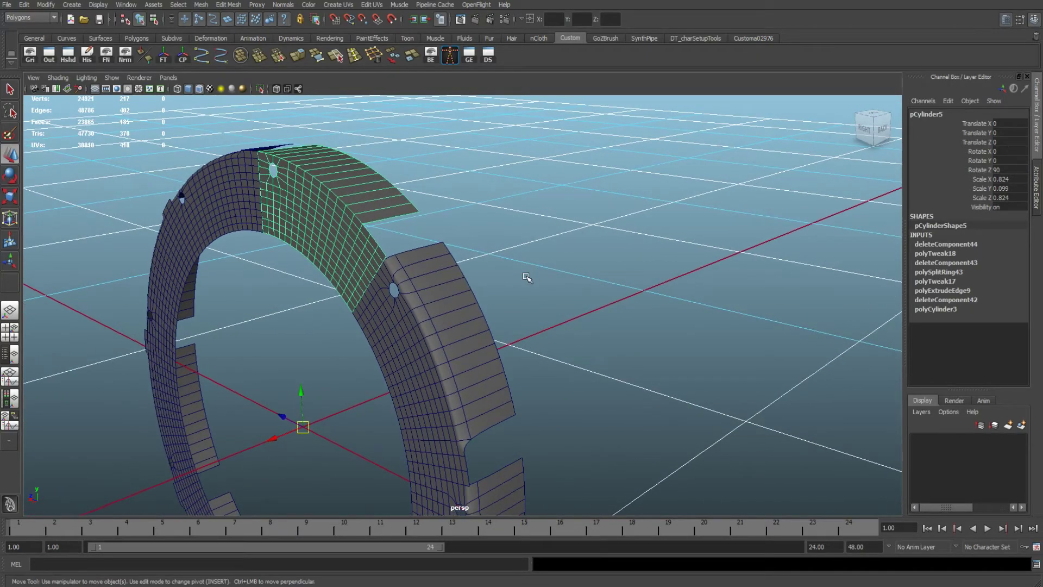
pyautogui.keyDown('alt'); pyautogui.moveTo(543, 273); pyautogui.dragTo(541, 174); pyautogui.keyUp('alt')
pyautogui.moveTo(183, 111); pyautogui.dragTo(649, 482)
pyautogui.hotkey('shift', 'd')
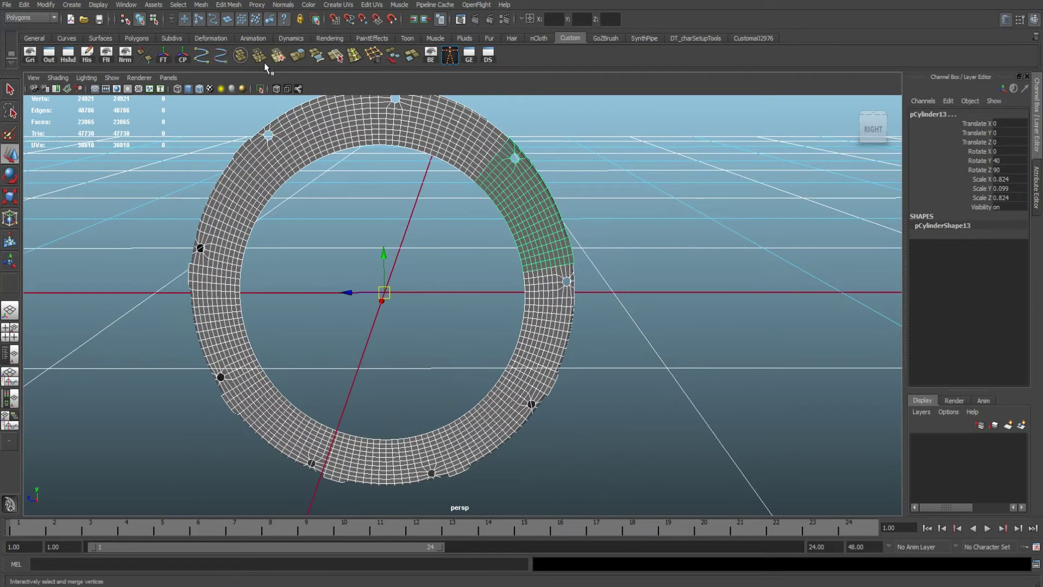
# Step: Combine the sectors into polySurface100 and turn on the BE border-edge display to inspect seams
pyautogui.click(241, 55)
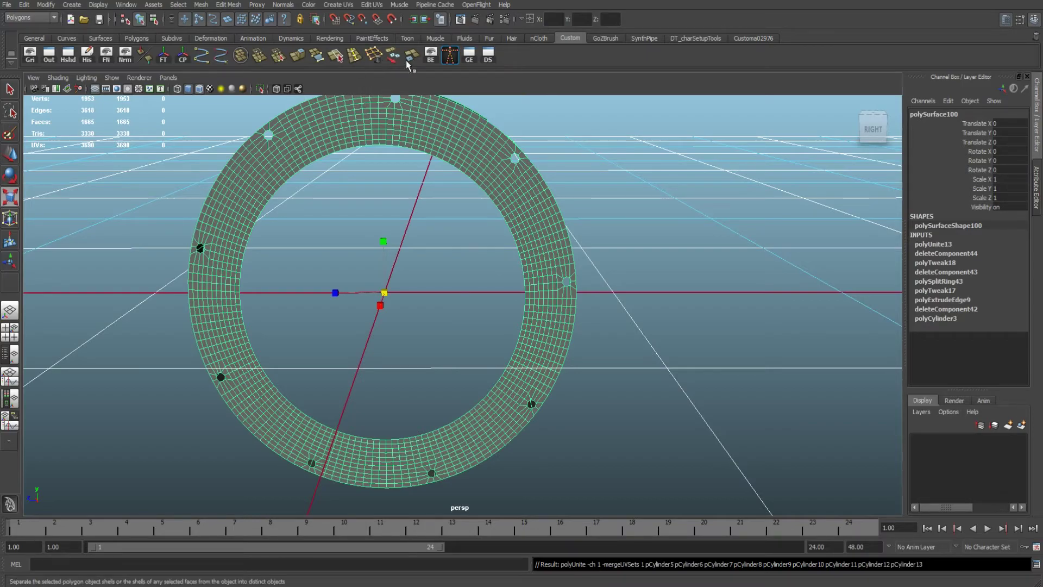
pyautogui.click(431, 55)
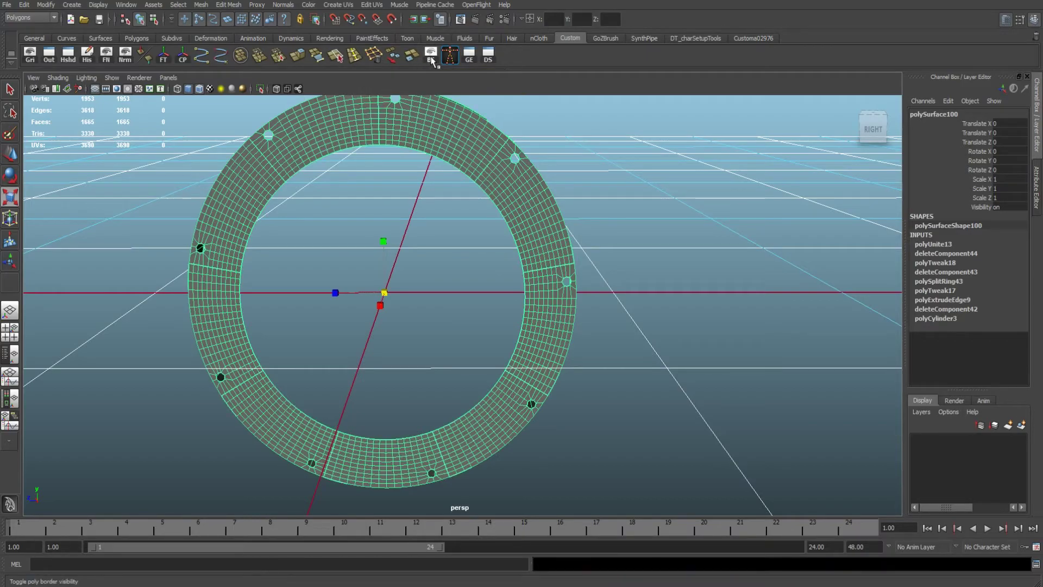
pyautogui.keyDown('alt'); pyautogui.moveTo(622, 163); pyautogui.dragTo(598, 239); pyautogui.keyUp('alt')
pyautogui.scroll(5, 449, 339)
pyautogui.scroll(3, 449, 339)
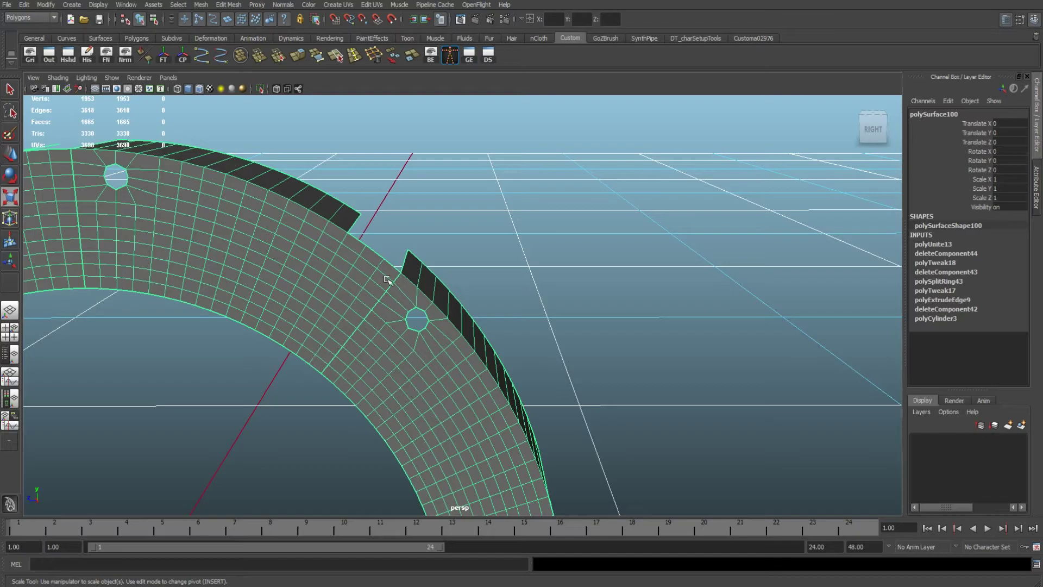
pyautogui.keyDown('alt'); pyautogui.moveTo(233, 373); pyautogui.dragTo(413, 375, button='middle'); pyautogui.keyUp('alt')
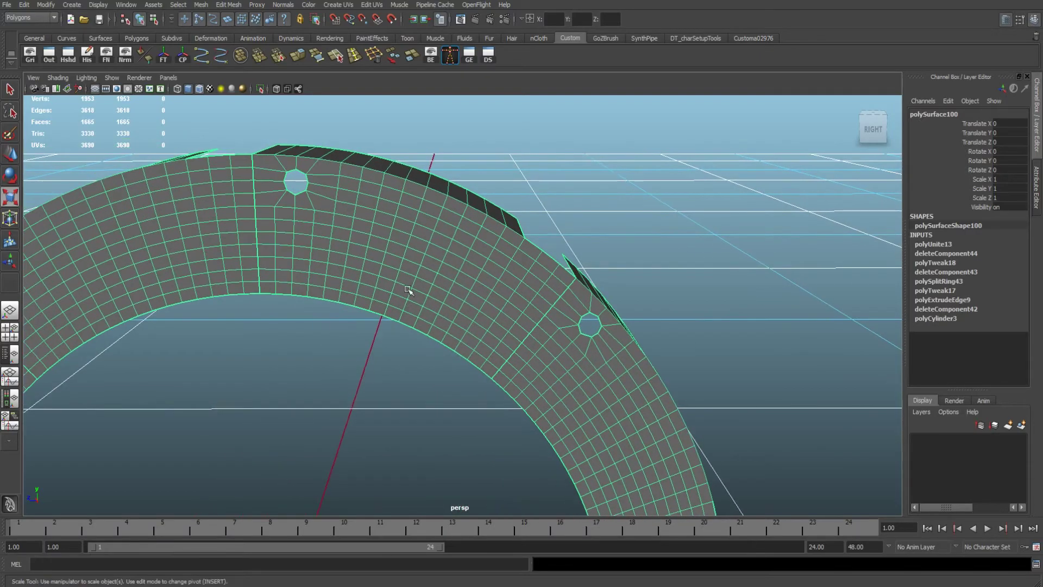
# Step: Switch the ring to vertex mode and marquee-select all of its vertices
pyautogui.moveTo(416, 273); pyautogui.dragTo(393, 268, button='right')
pyautogui.scroll(-3, 394, 267)
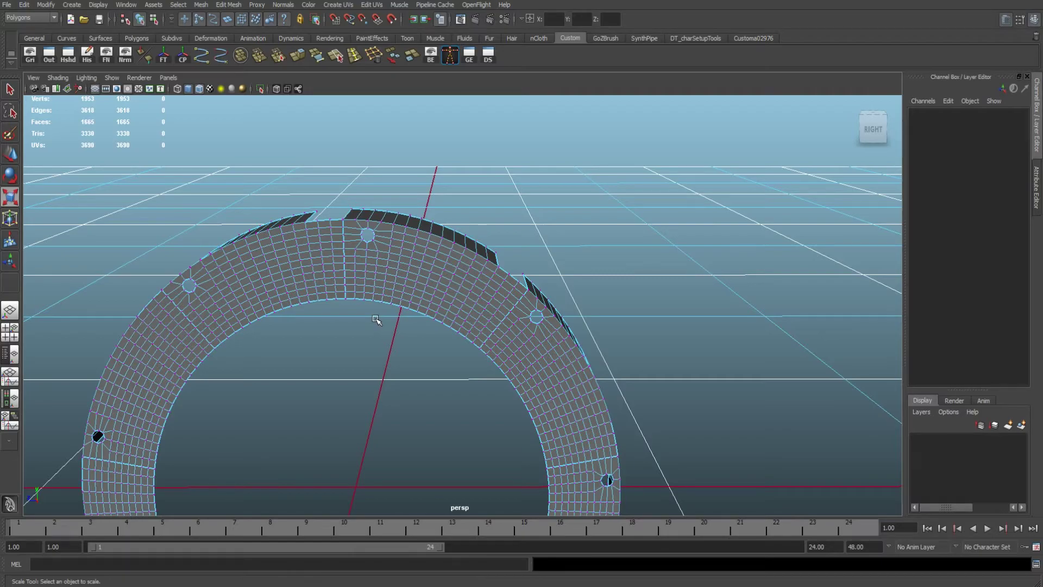
pyautogui.keyDown('alt'); pyautogui.moveTo(376, 319); pyautogui.dragTo(419, 316, button='right'); pyautogui.keyUp('alt')
pyautogui.keyDown('alt'); pyautogui.moveTo(419, 316); pyautogui.dragTo(433, 305, button='middle'); pyautogui.keyUp('alt')
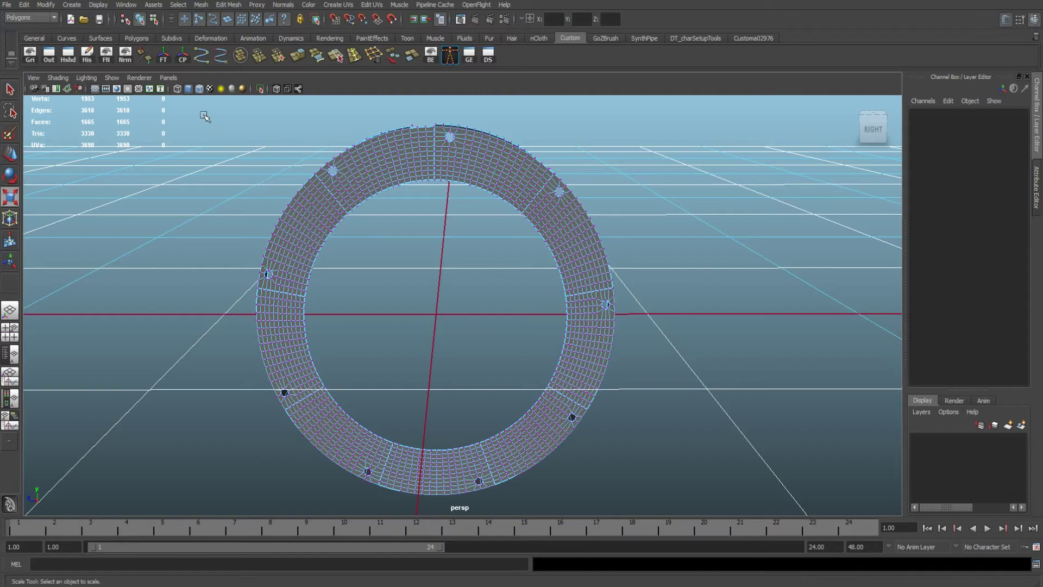
pyautogui.moveTo(200, 108); pyautogui.dragTo(702, 514)
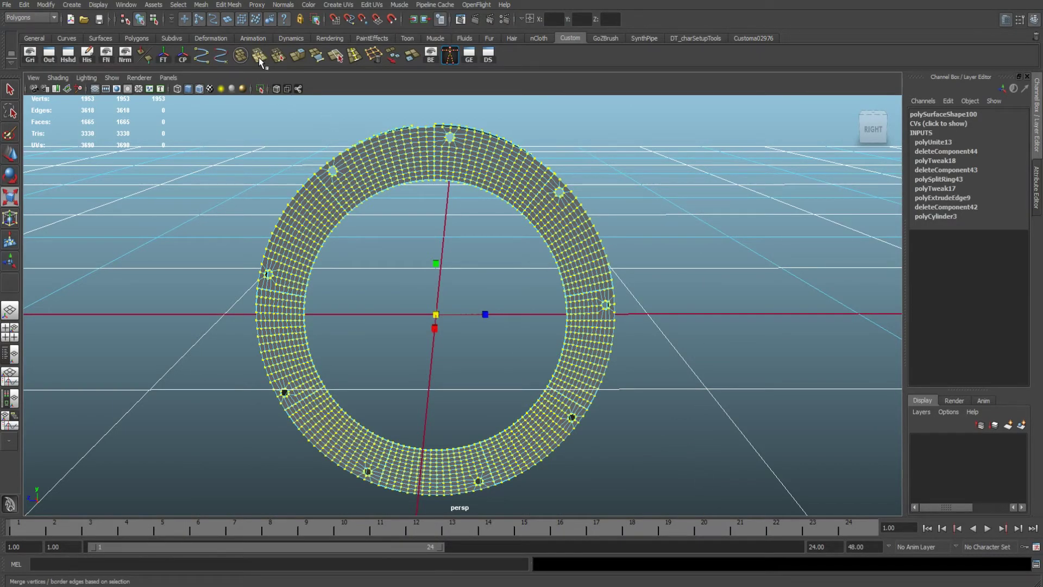
pyautogui.click(228, 4)
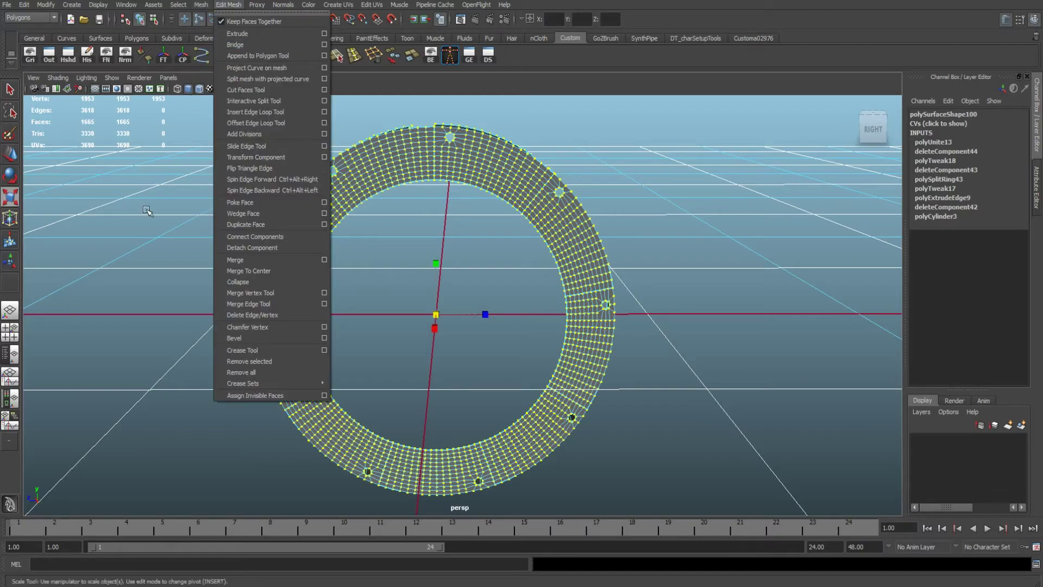
# Step: Merge all ring vertices via Edit Mesh > Merge at threshold 0.0010, reducing 1953 vertices to 1845
pyautogui.click(294, 65)
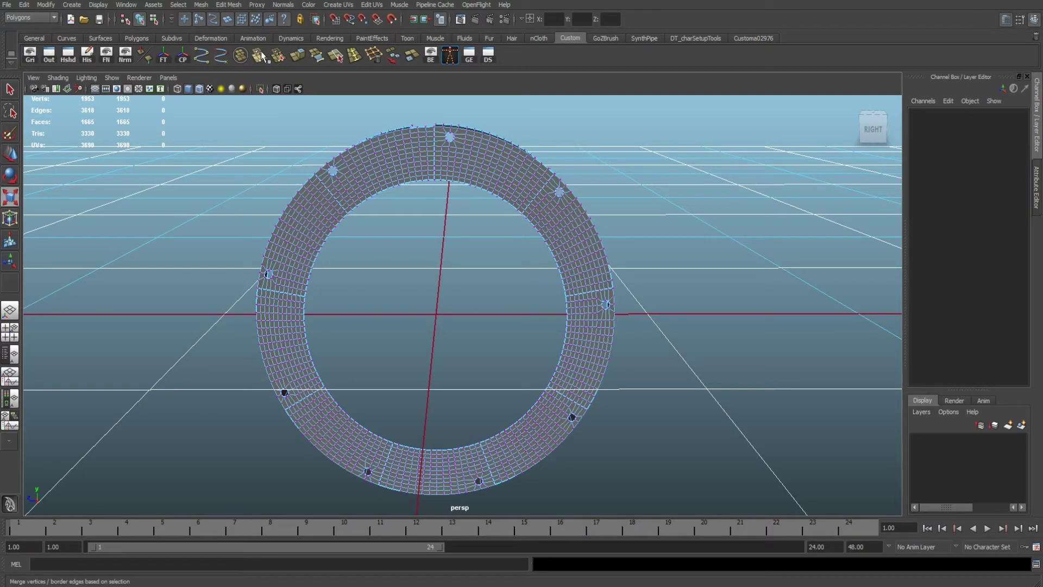
pyautogui.moveTo(223, 112); pyautogui.dragTo(691, 509)
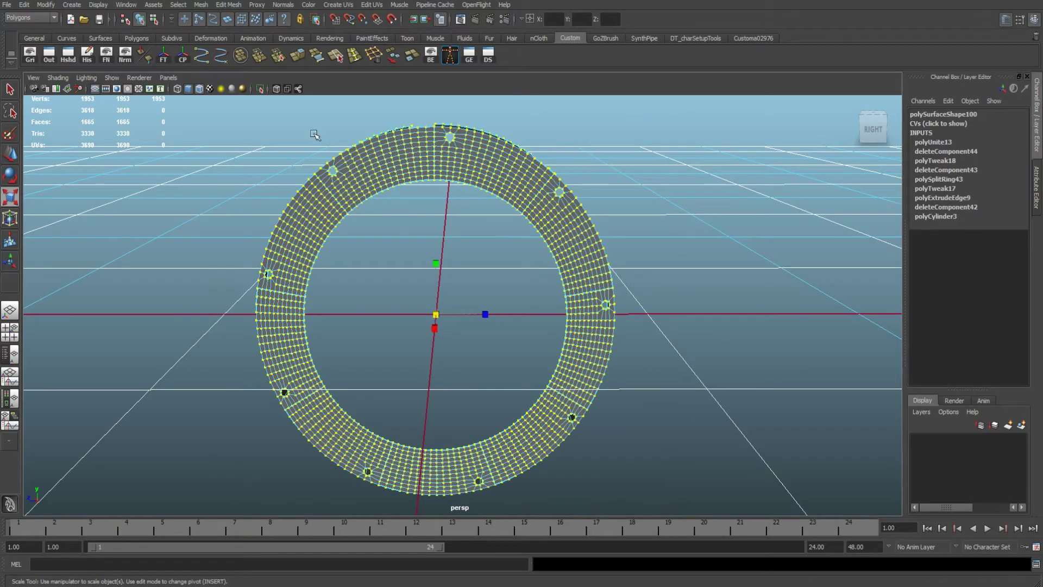
pyautogui.click(231, 6)
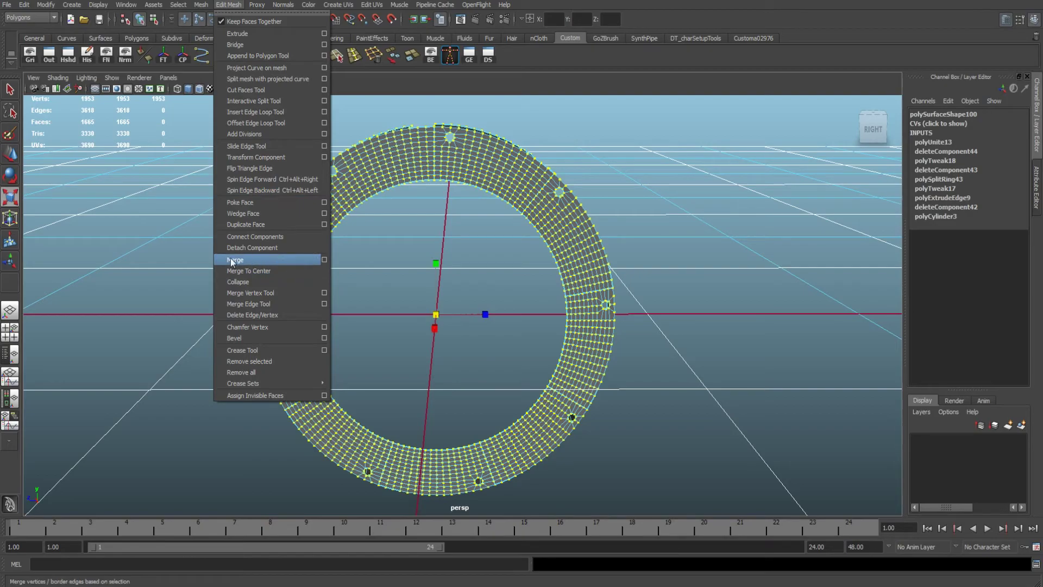
pyautogui.click(323, 260)
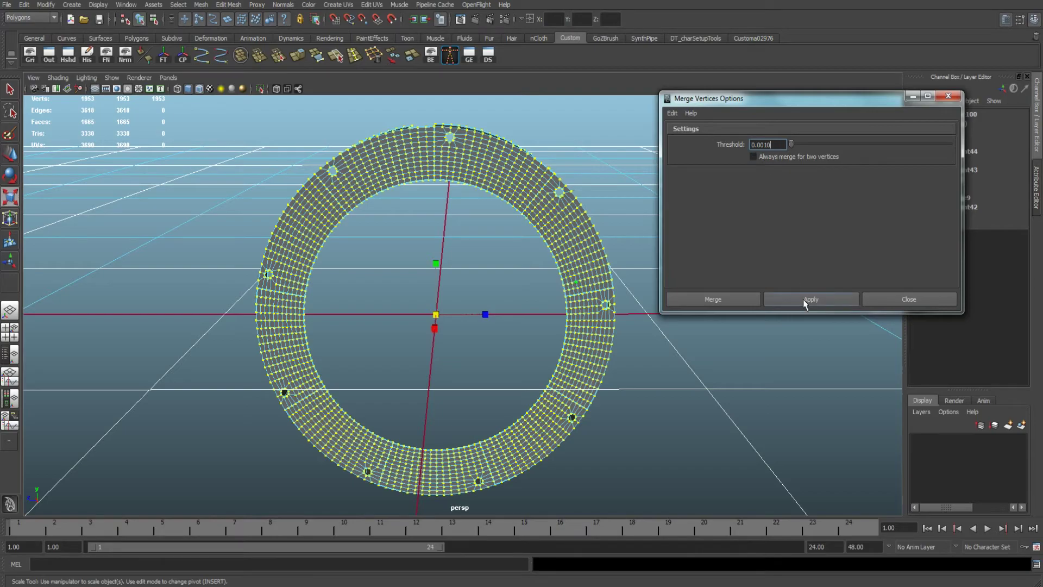
pyautogui.click(738, 295)
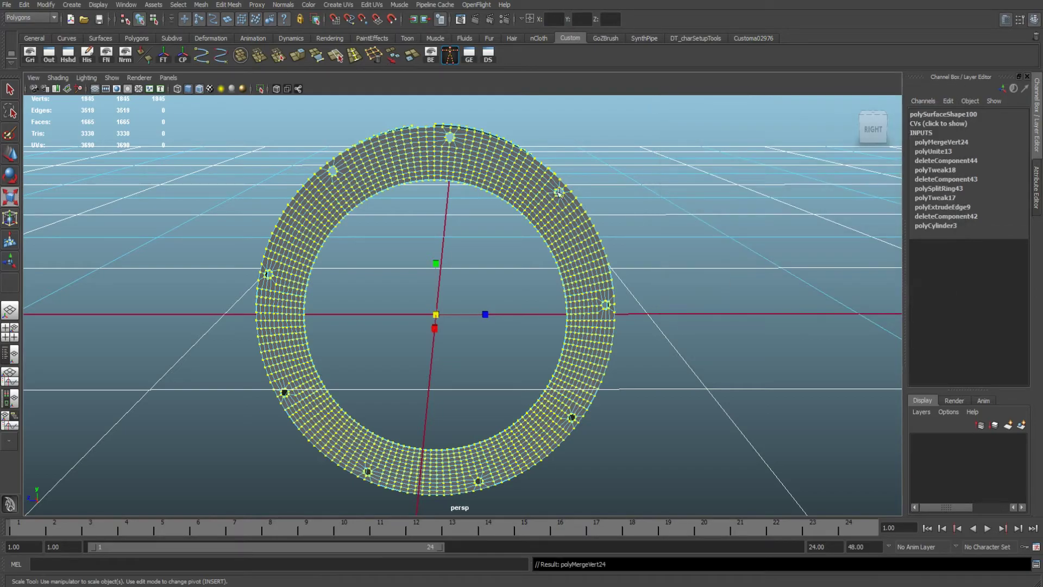
pyautogui.keyDown('alt'); pyautogui.moveTo(460, 165); pyautogui.dragTo(739, 197, button='right'); pyautogui.keyUp('alt')
# Step: Return polySurface100 to Object Mode, toggle border edges off, and orbit to inspect the merged ring
pyautogui.keyDown('alt'); pyautogui.moveTo(709, 169); pyautogui.dragTo(683, 320, button='middle'); pyautogui.keyUp('alt')
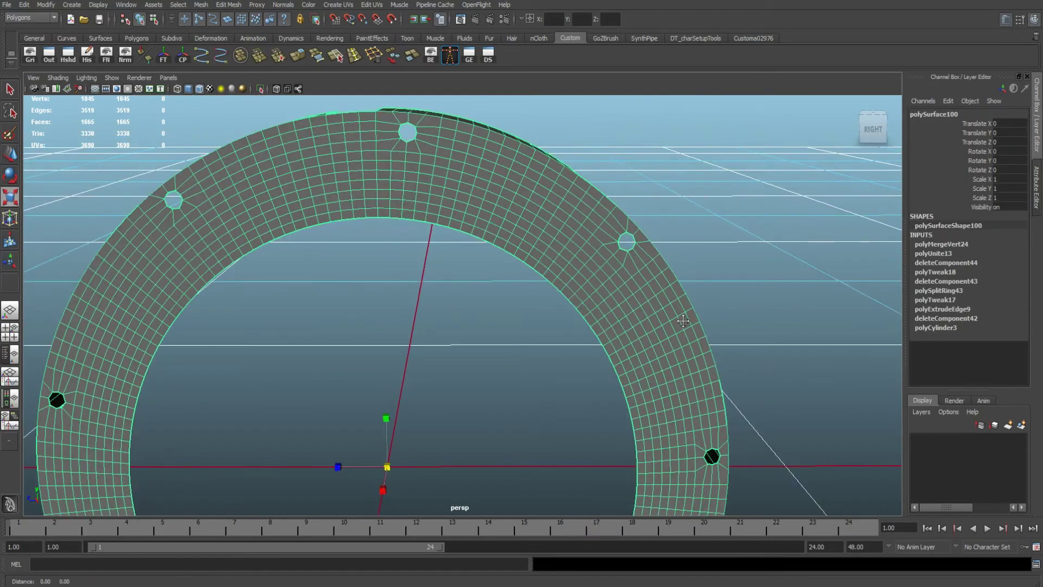
pyautogui.click(435, 51)
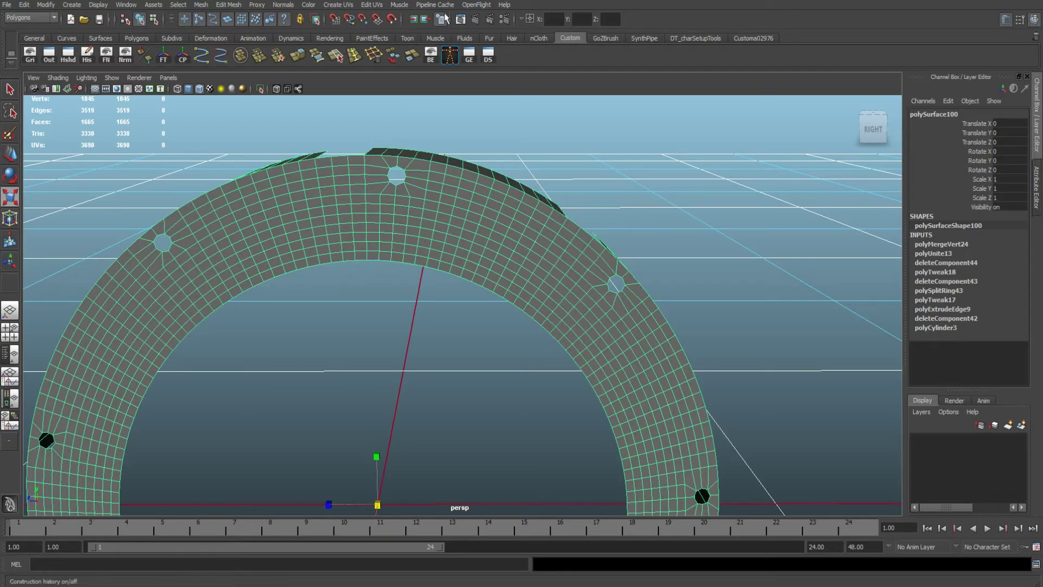
pyautogui.click(431, 53)
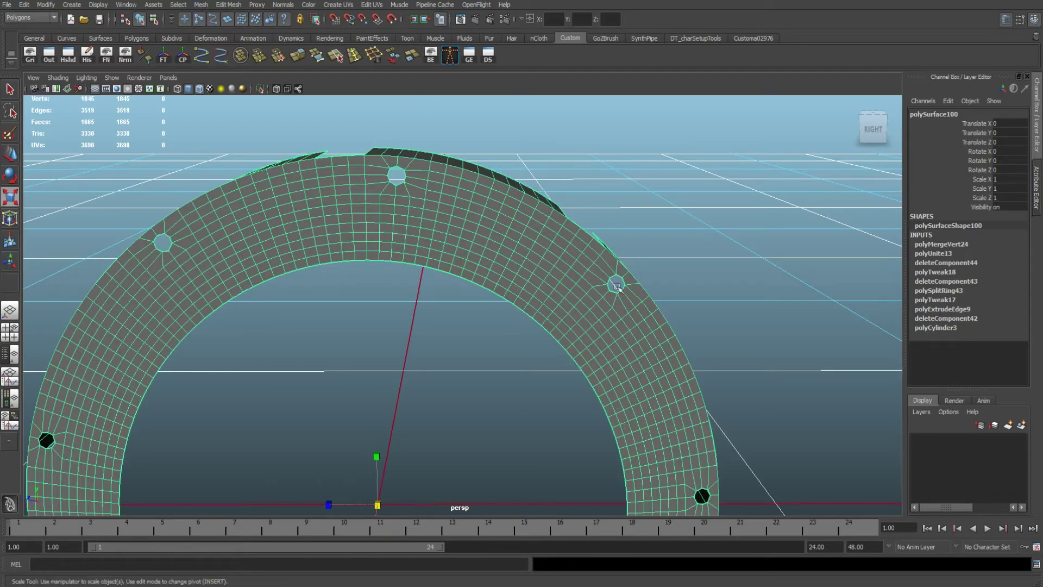
pyautogui.click(433, 57)
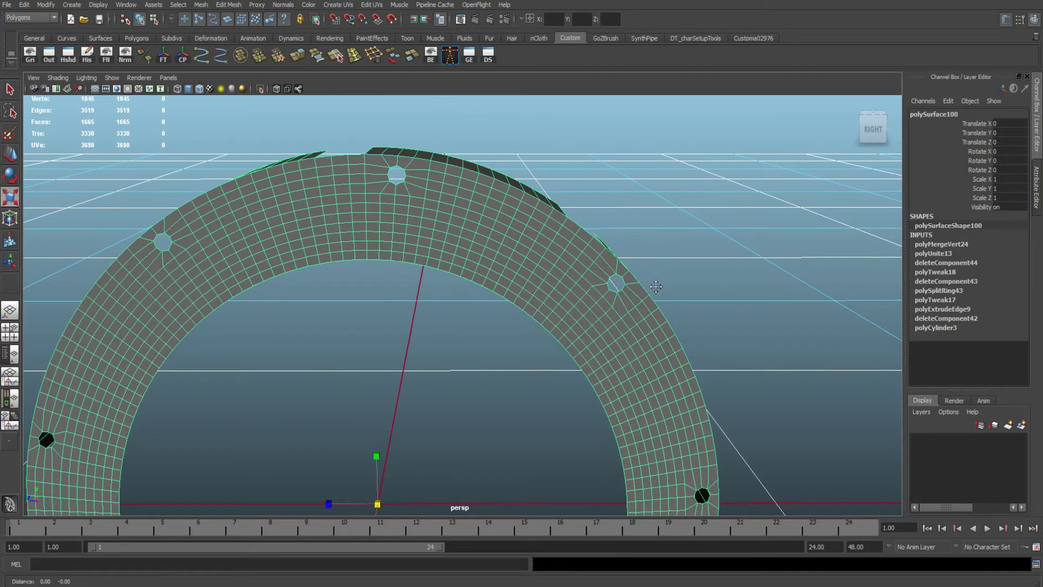
pyautogui.keyDown('alt'); pyautogui.moveTo(656, 287); pyautogui.dragTo(427, 163); pyautogui.keyUp('alt')
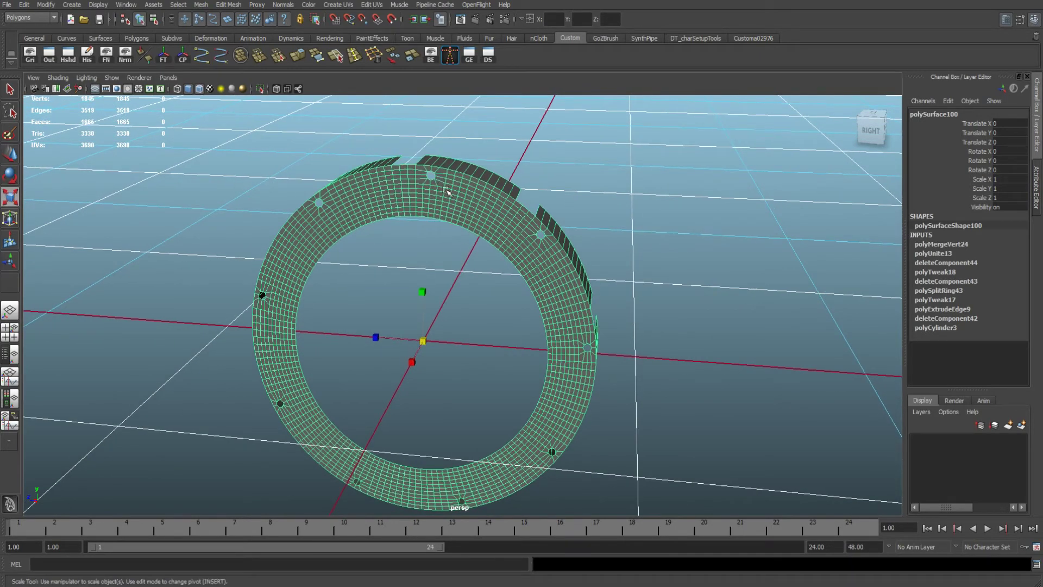
pyautogui.keyDown('alt'); pyautogui.moveTo(446, 191); pyautogui.dragTo(461, 207); pyautogui.keyUp('alt')
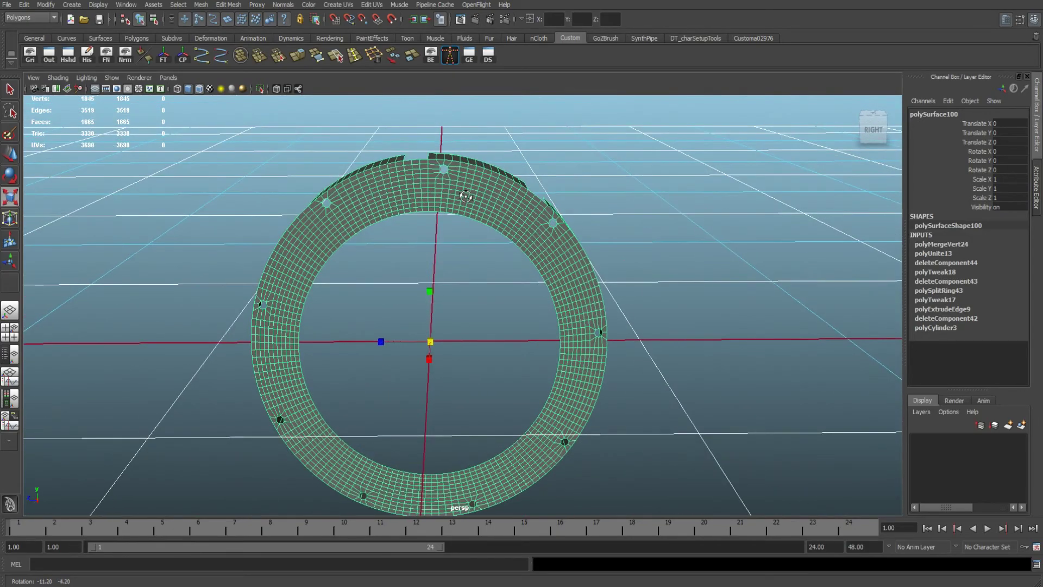
pyautogui.scroll(3, 462, 215)
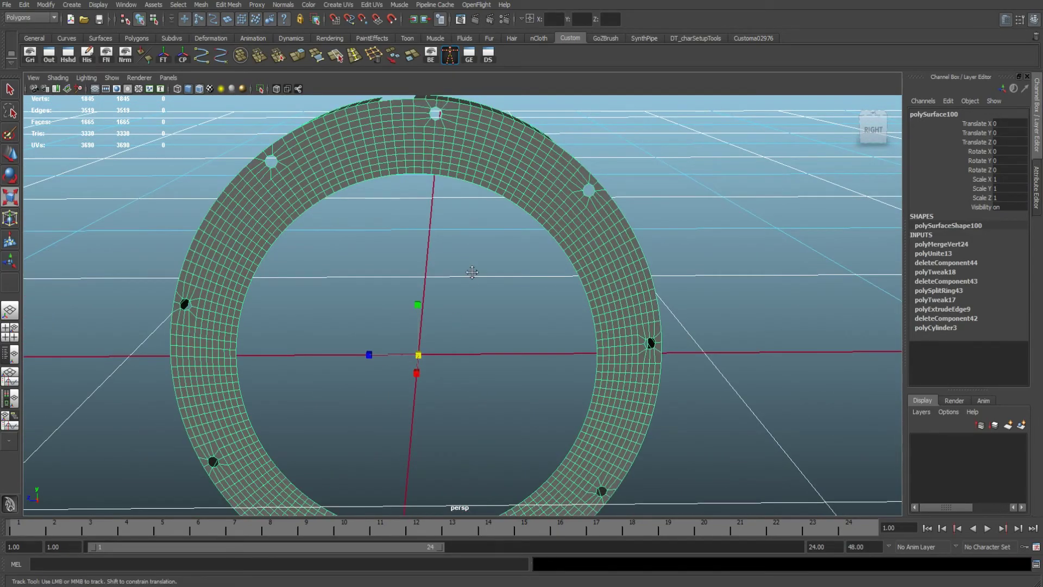
pyautogui.keyDown('alt'); pyautogui.moveTo(475, 272); pyautogui.dragTo(461, 267, button='middle'); pyautogui.keyUp('alt')
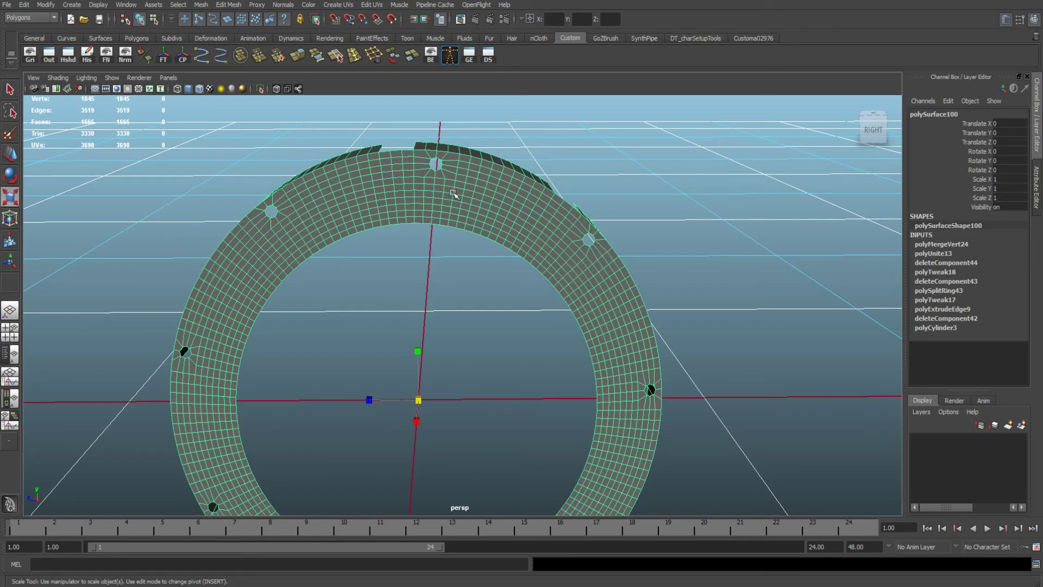
pyautogui.keyDown('alt'); pyautogui.moveTo(475, 225); pyautogui.dragTo(479, 314); pyautogui.keyUp('alt')
pyautogui.scroll(5, 500, 239)
pyautogui.scroll(2, 479, 314)
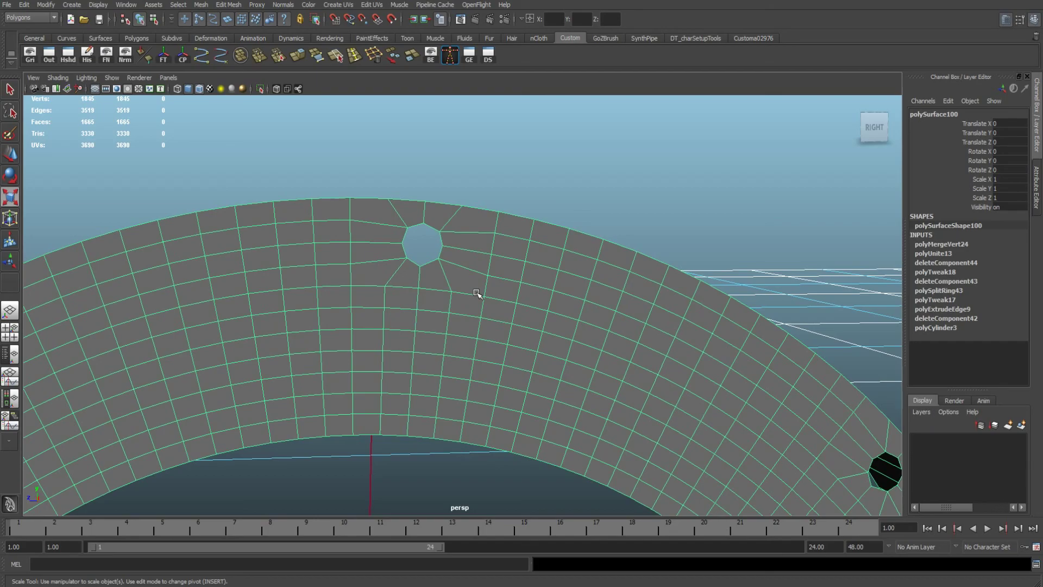
pyautogui.press('3')
pyautogui.press('1')
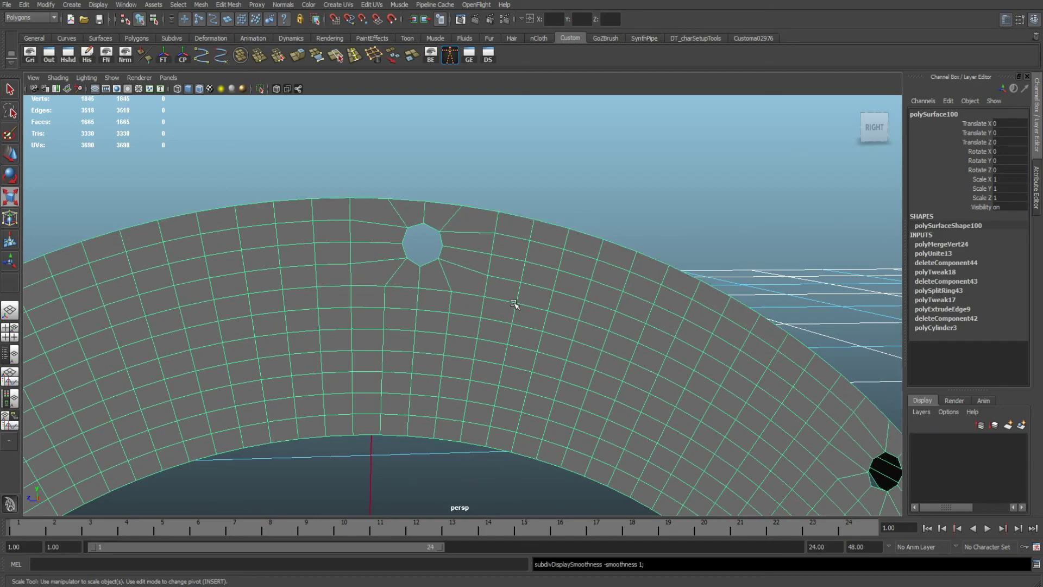
pyautogui.scroll(-4, 514, 304)
pyautogui.keyDown('alt'); pyautogui.moveTo(517, 326); pyautogui.dragTo(477, 319); pyautogui.keyUp('alt')
pyautogui.scroll(-2, 463, 363)
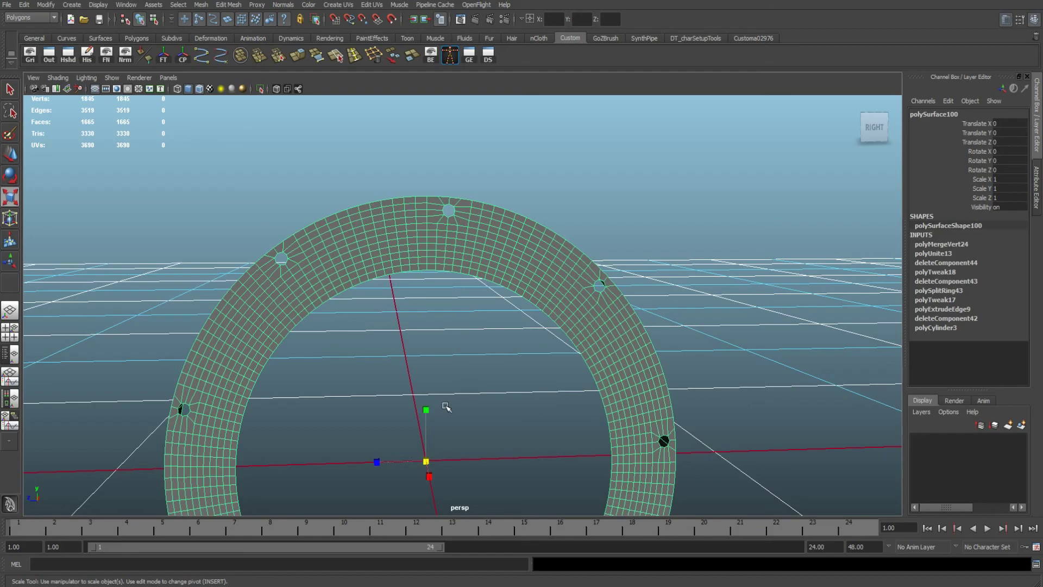
pyautogui.click(519, 584)
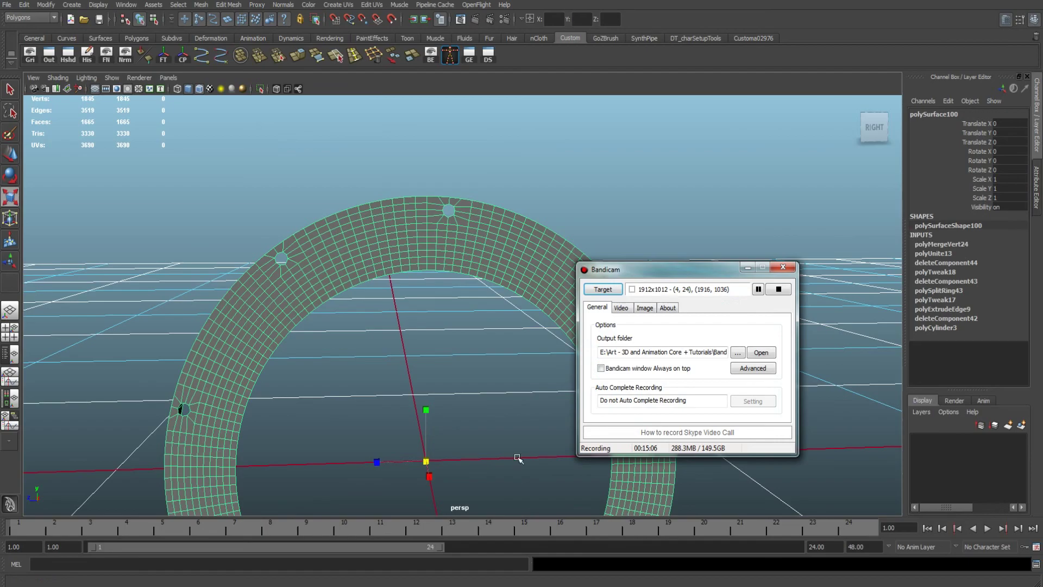